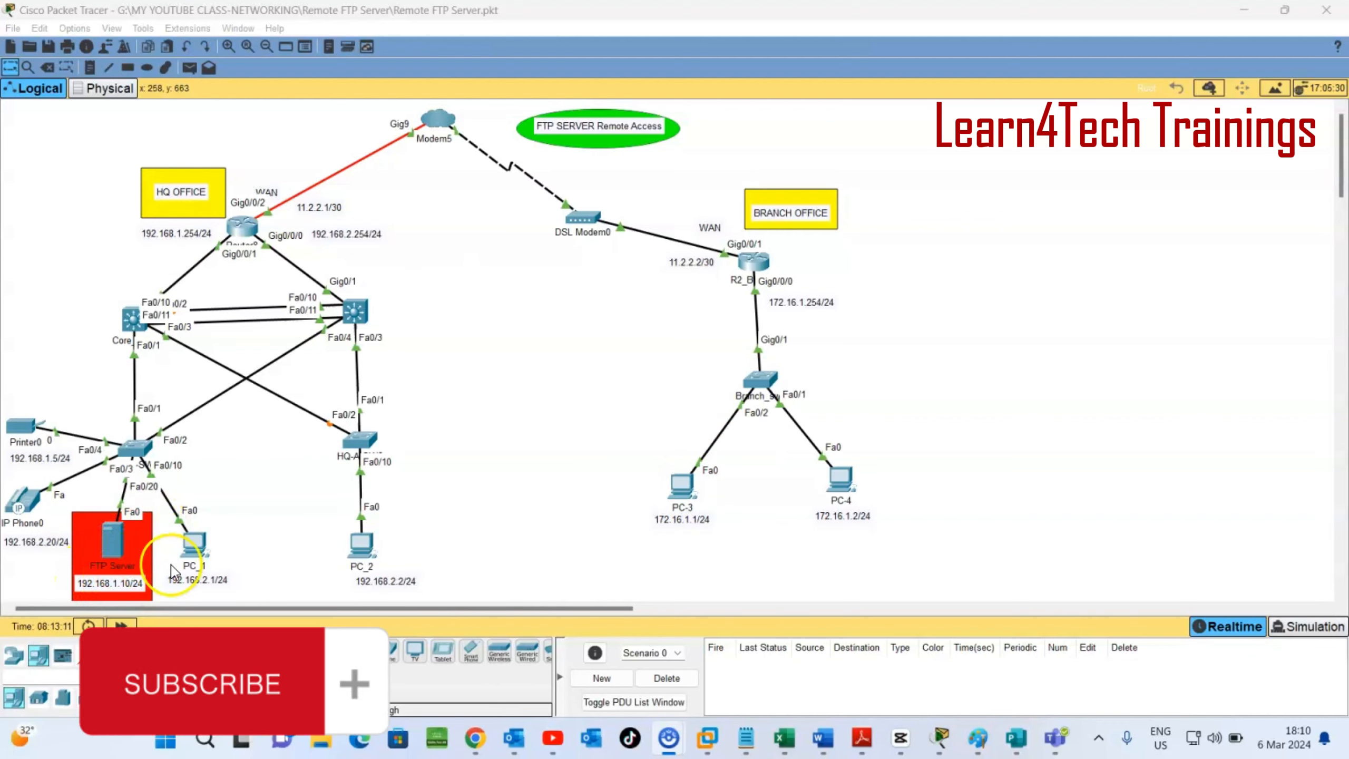
Step: Ping the FTP server at 192.168.1.10 from PC-3's command prompt
click(681, 484)
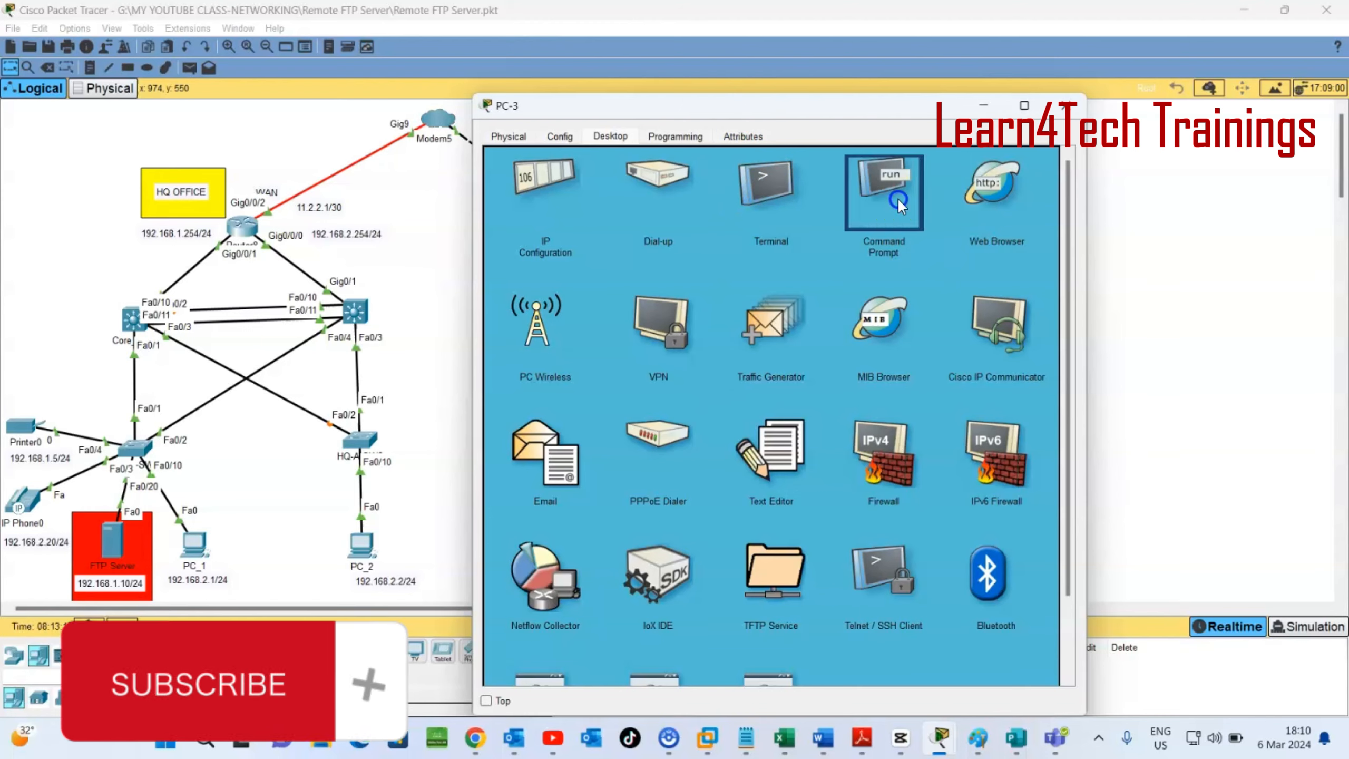
key(Return)
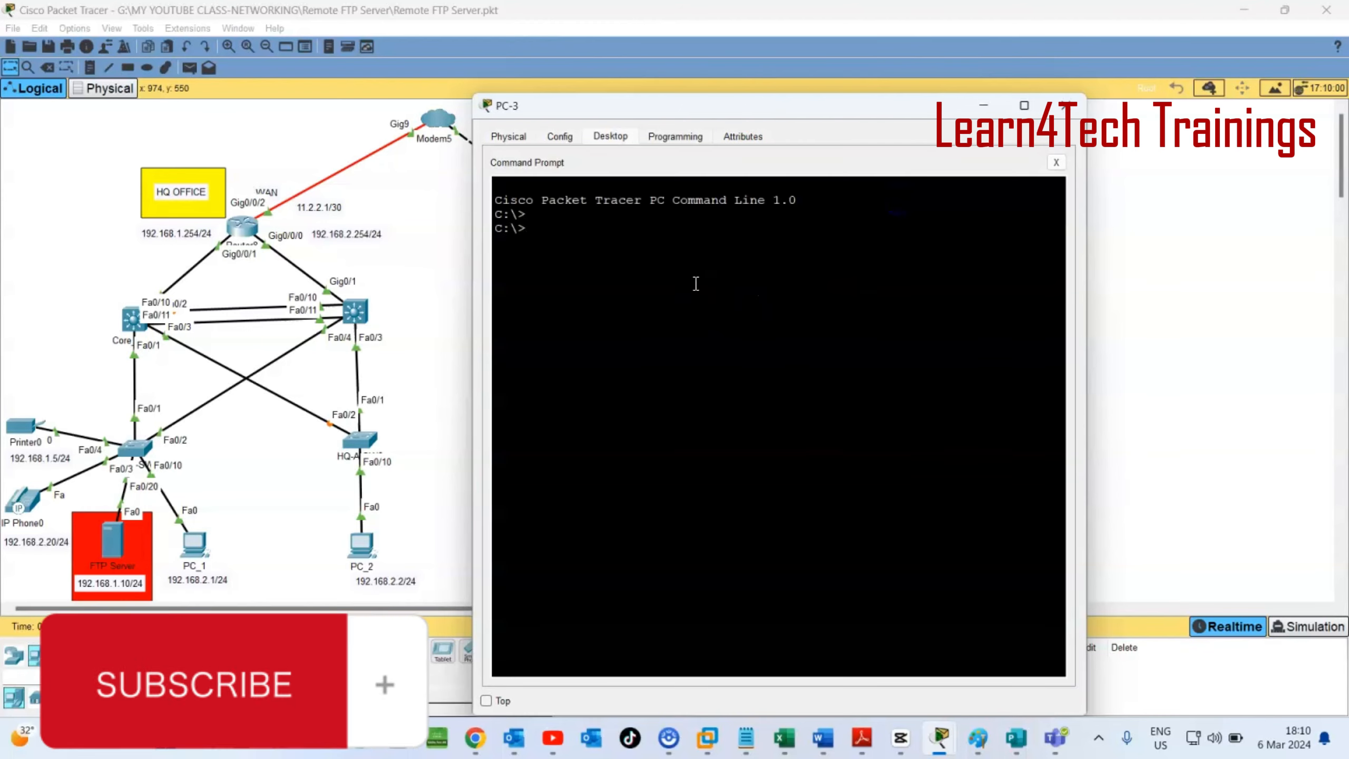
text(ping)
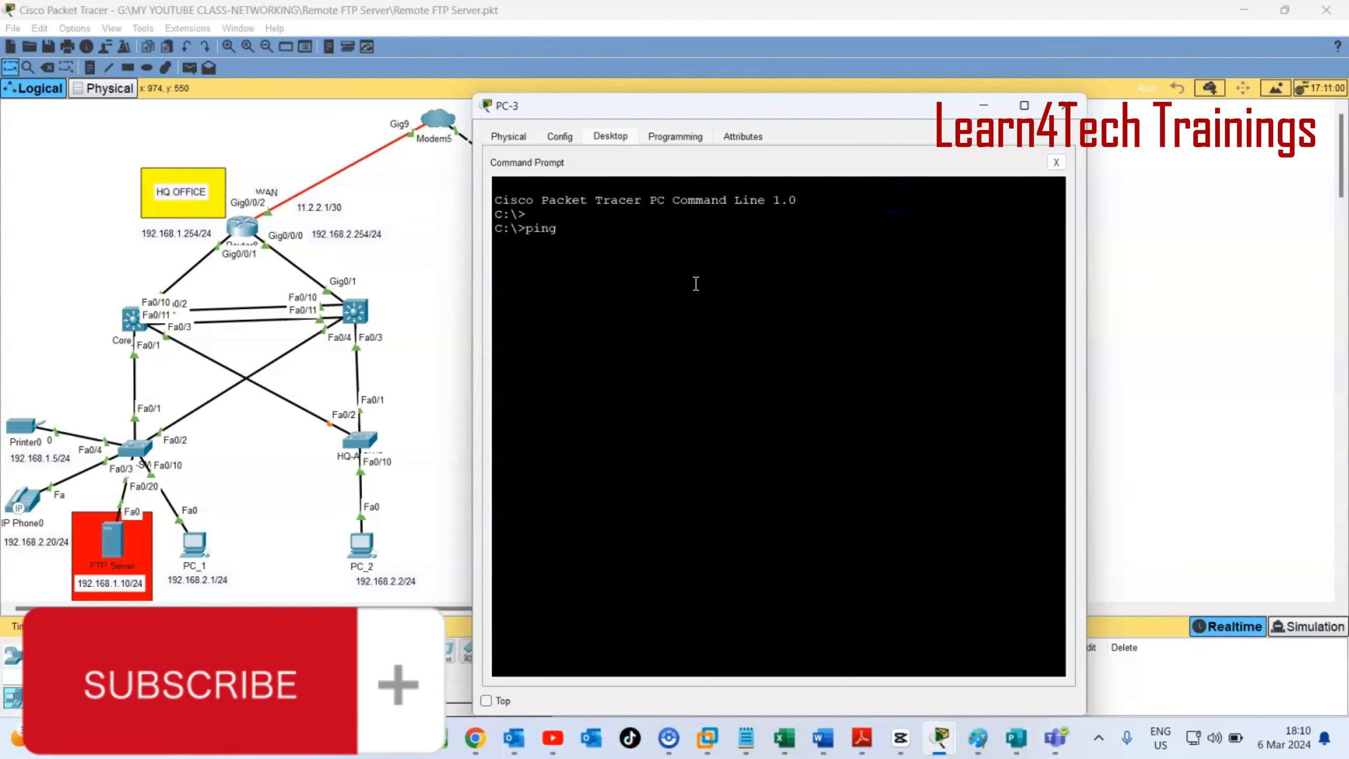
text( 192.168)
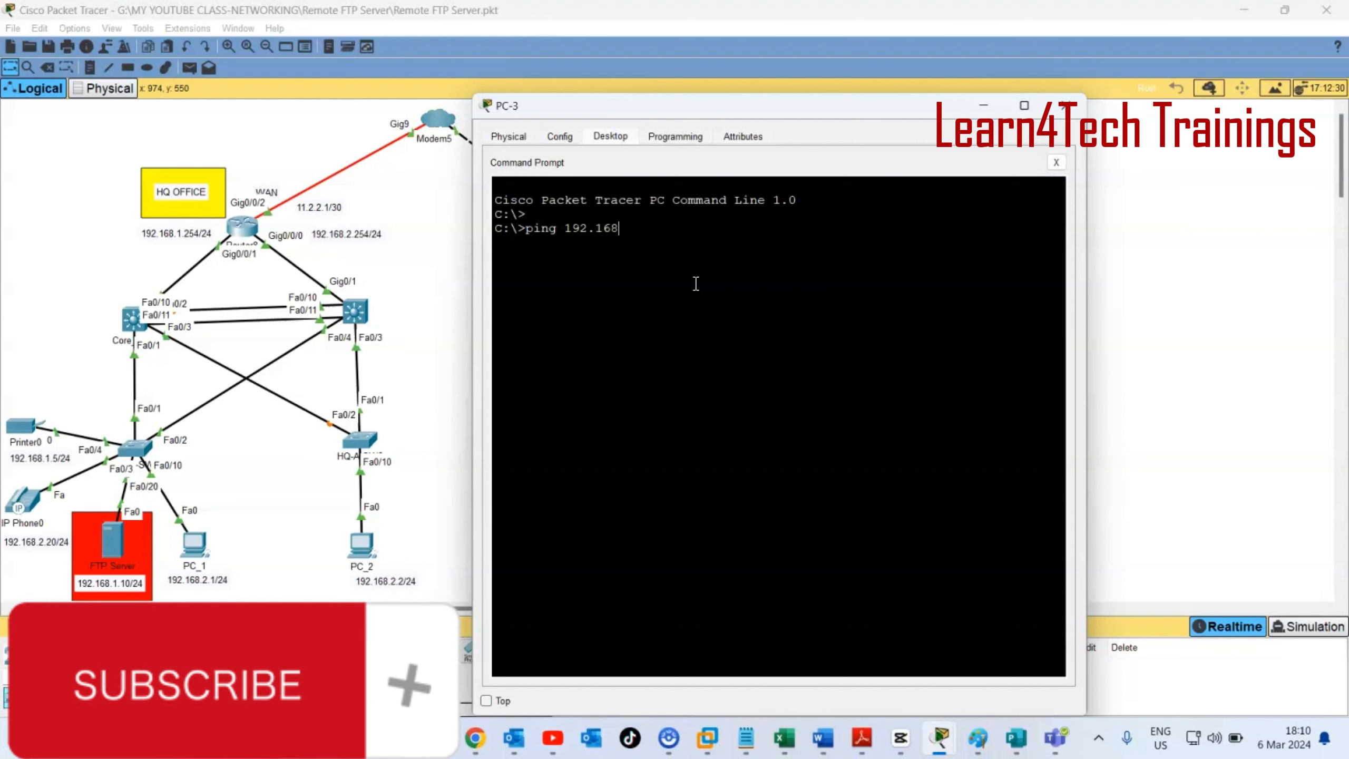
text(.1.10)
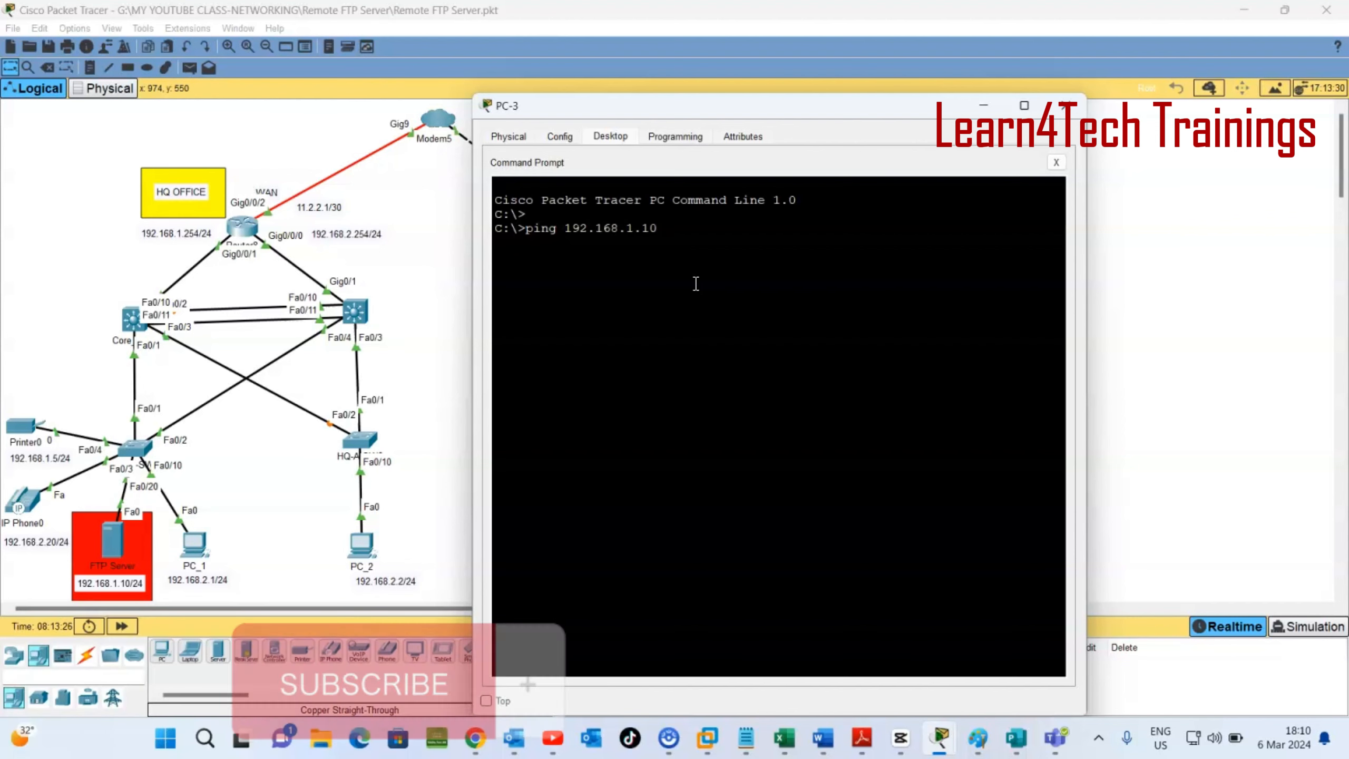
key(Return)
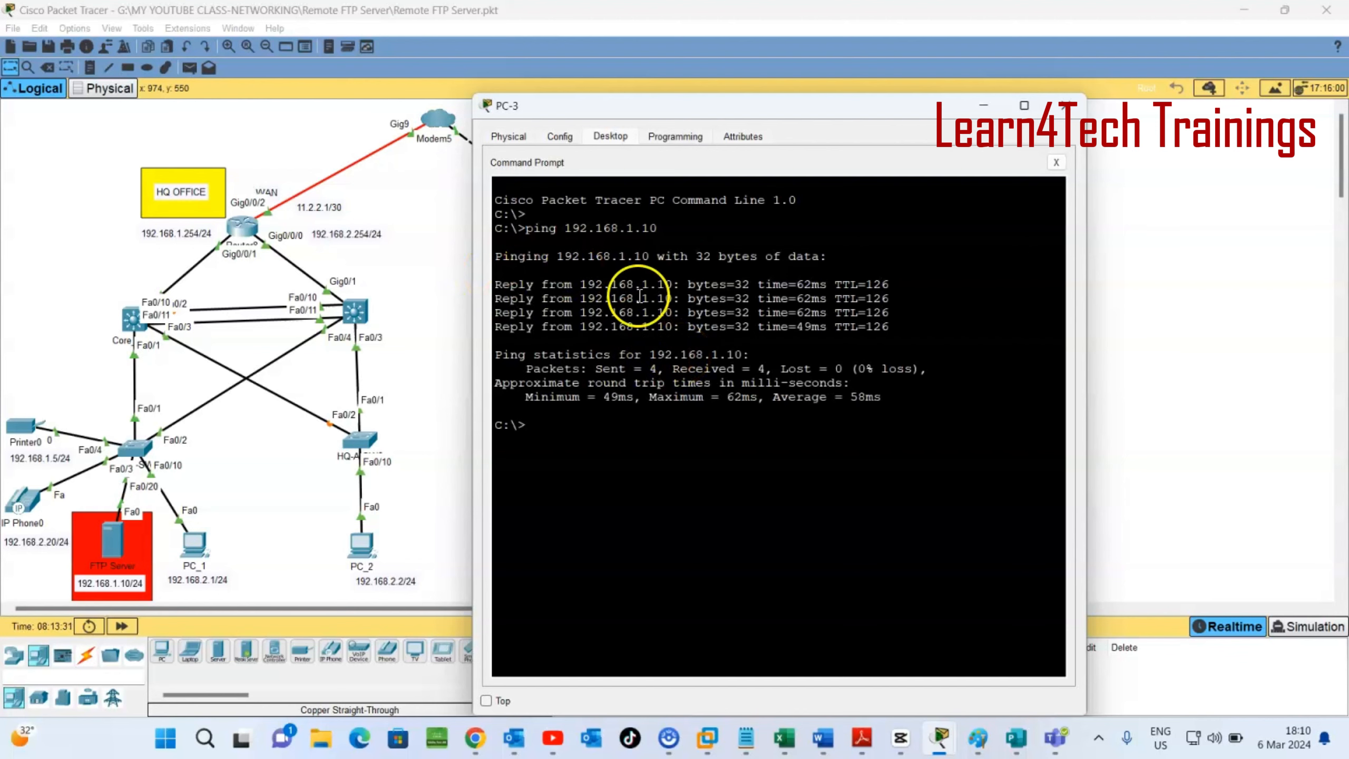
click(984, 105)
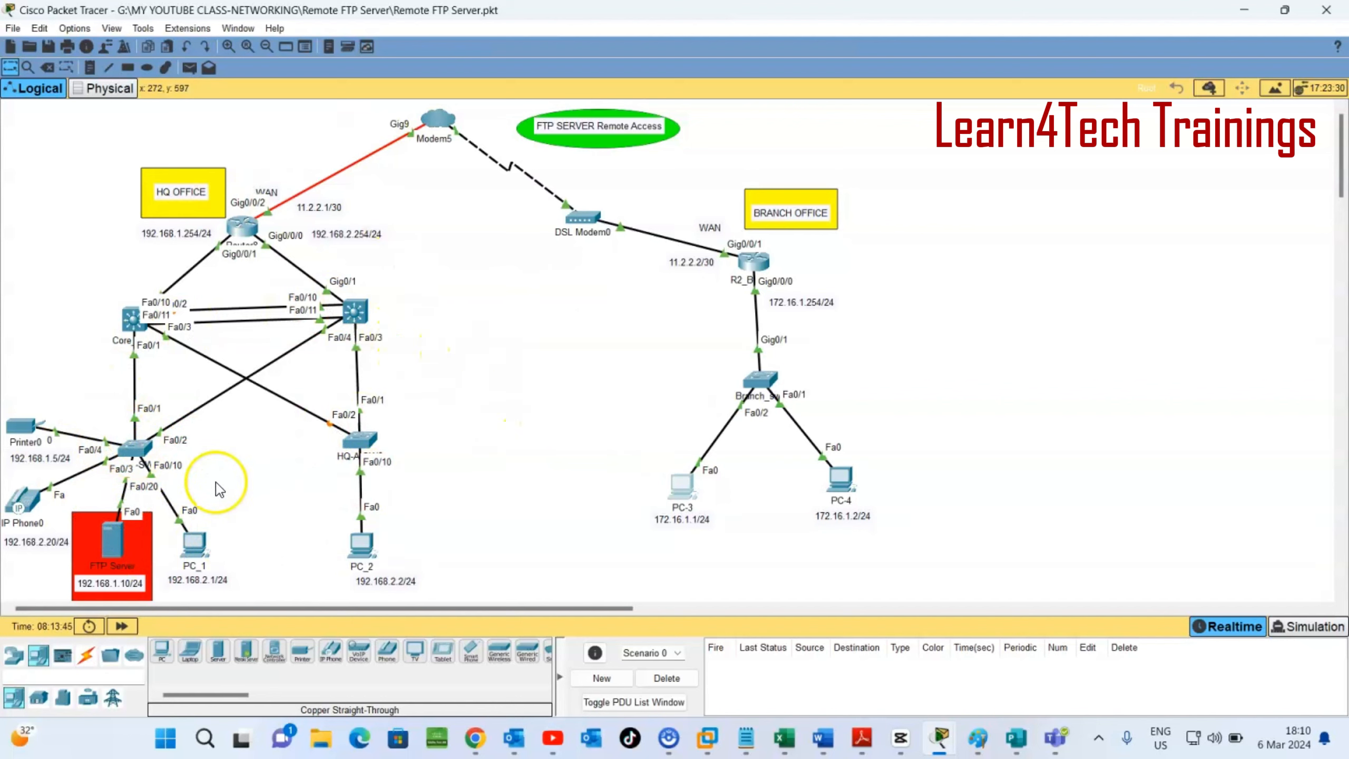
Step: In the FTP Server's FTP service settings, fill in the username and password for a new user account
mouse_move(103, 571)
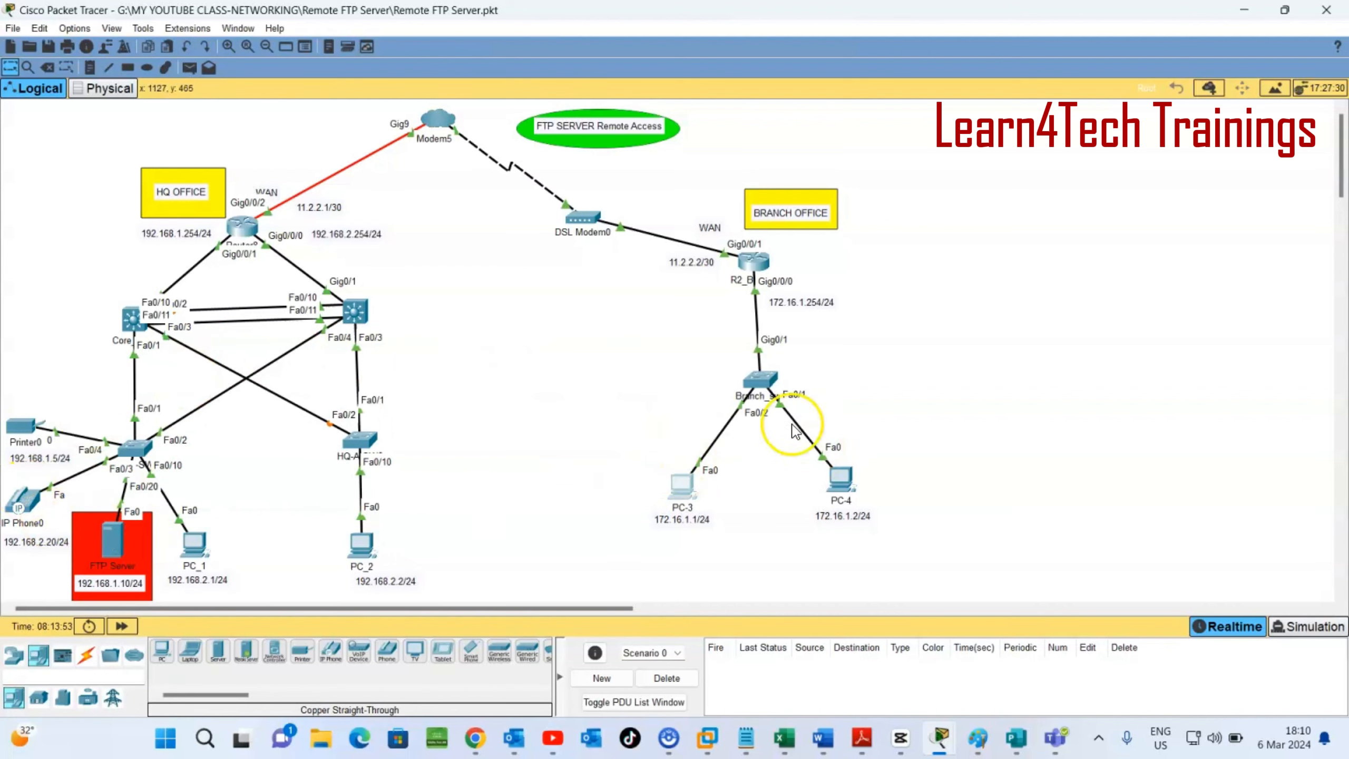
click(110, 550)
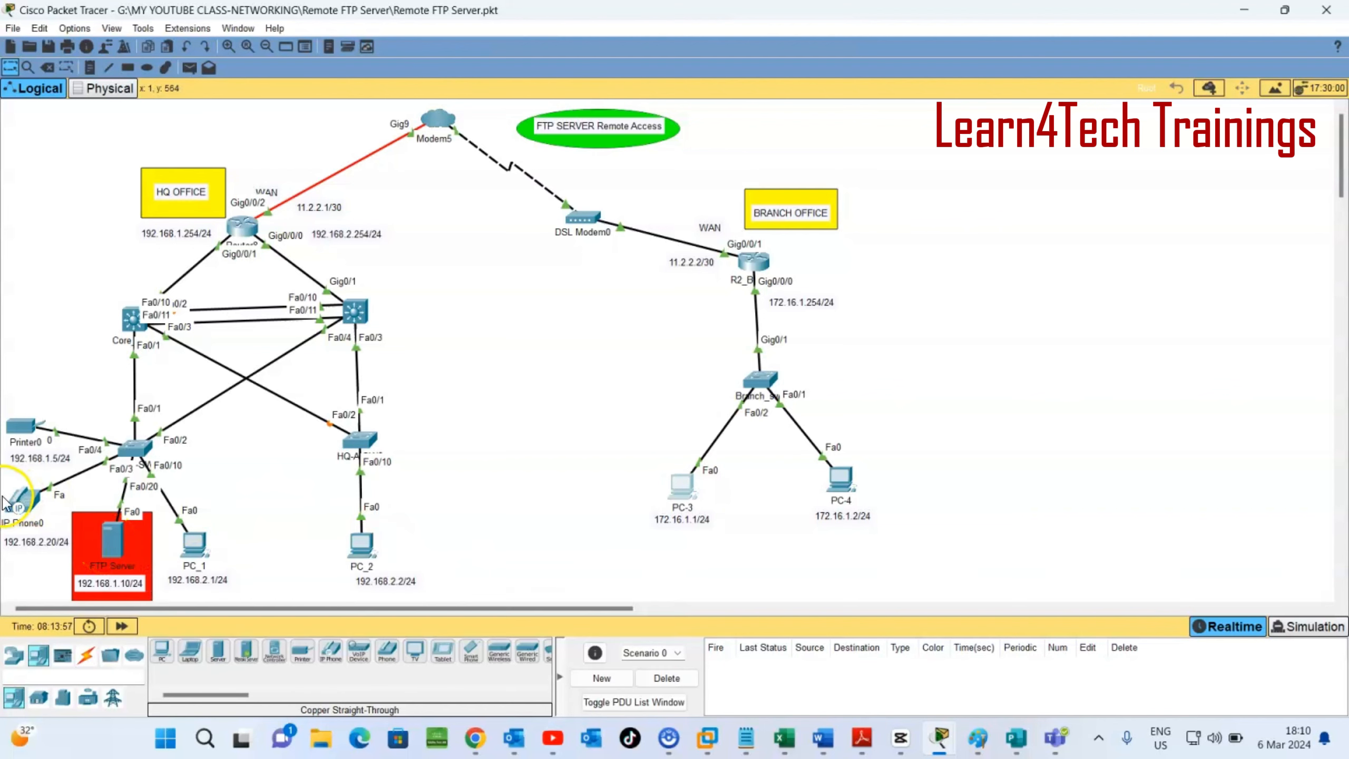
click(779, 139)
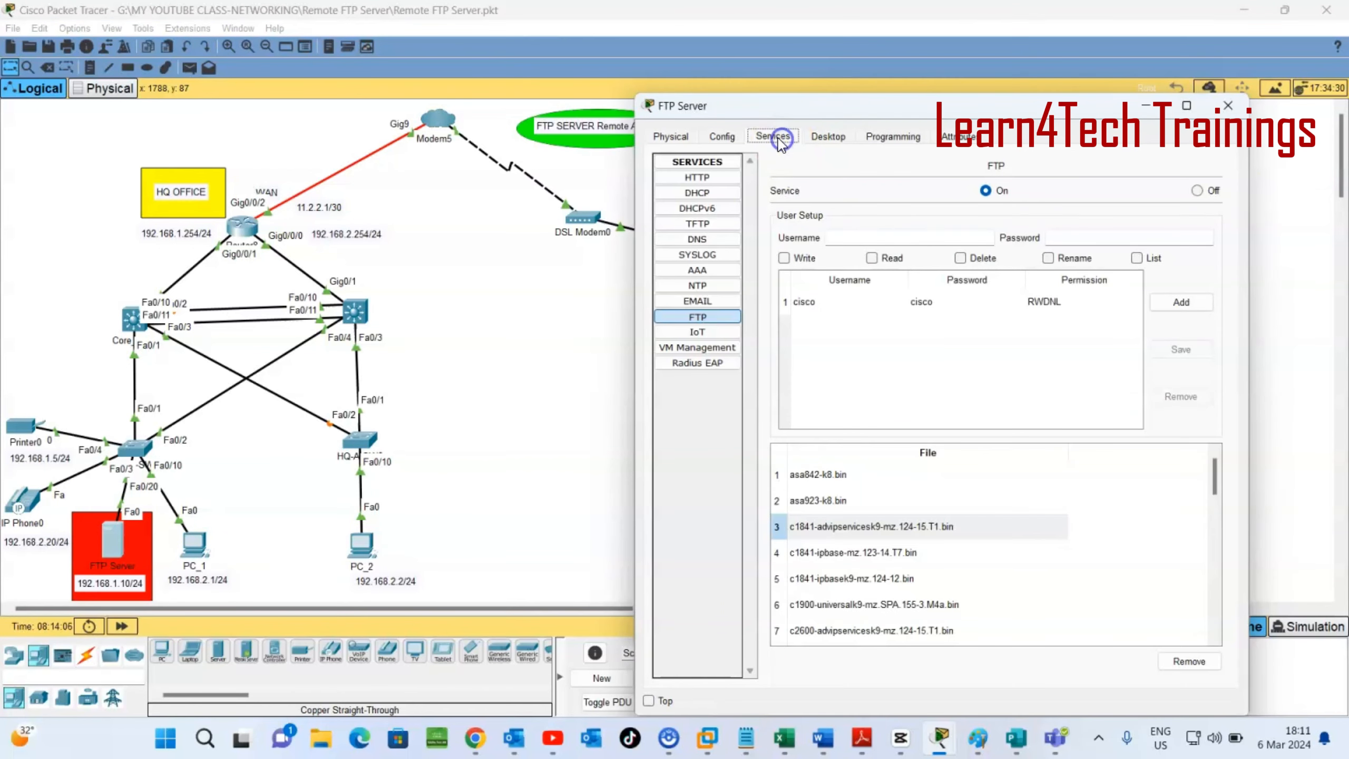
click(691, 320)
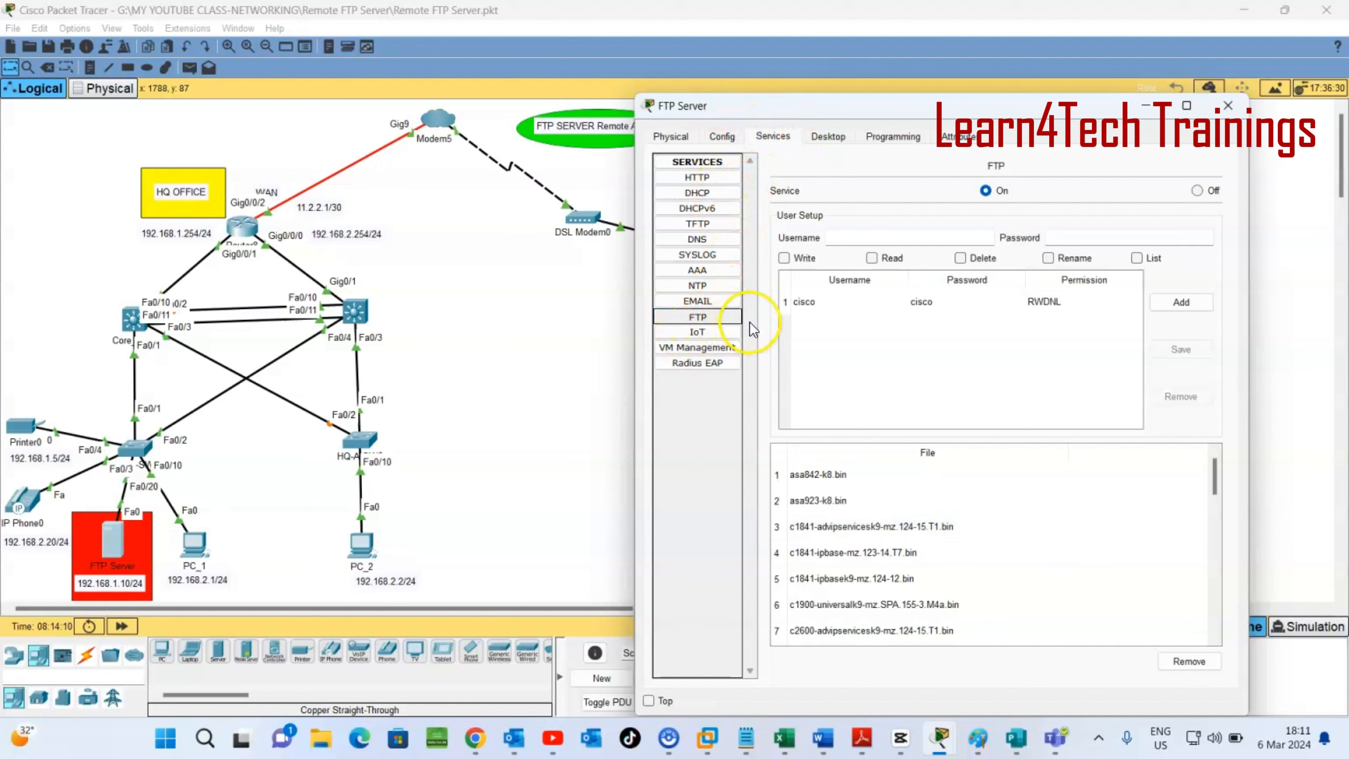
click(696, 325)
click(857, 235)
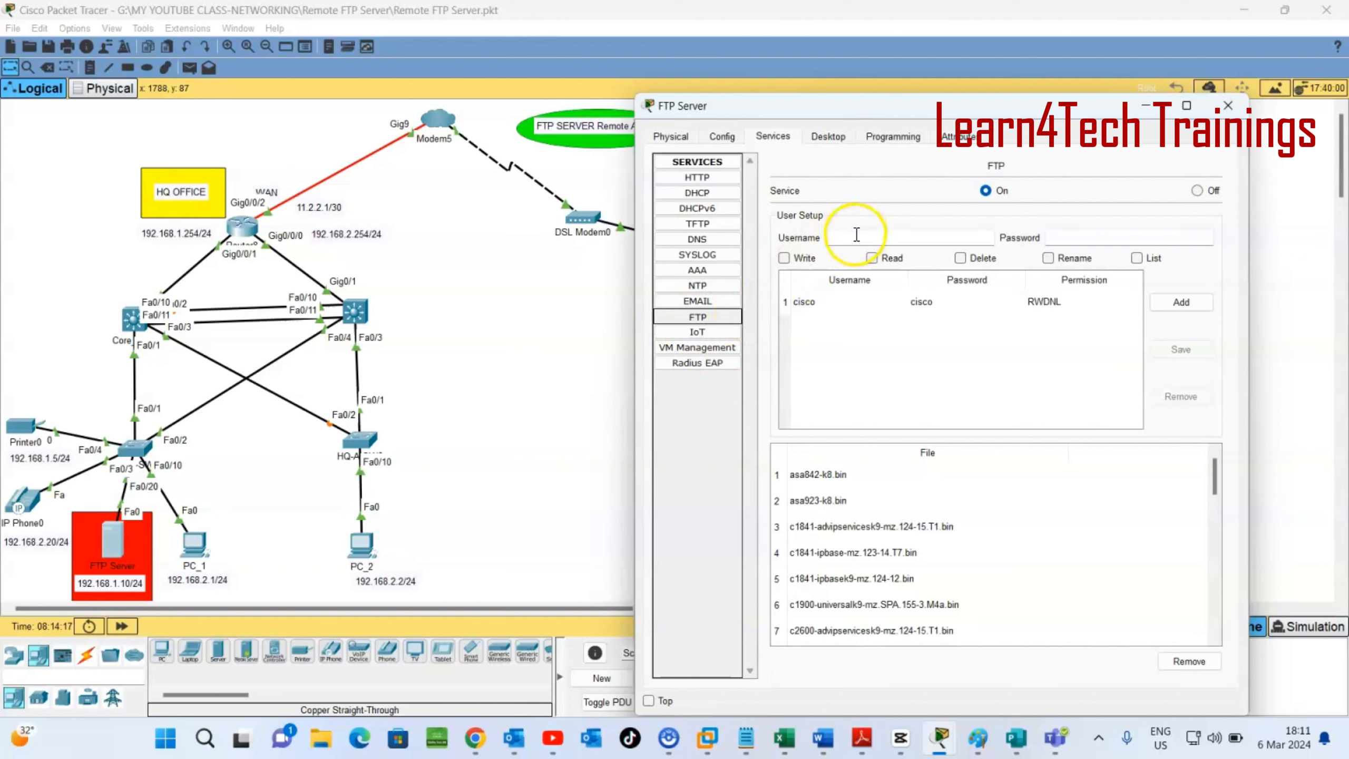
click(855, 236)
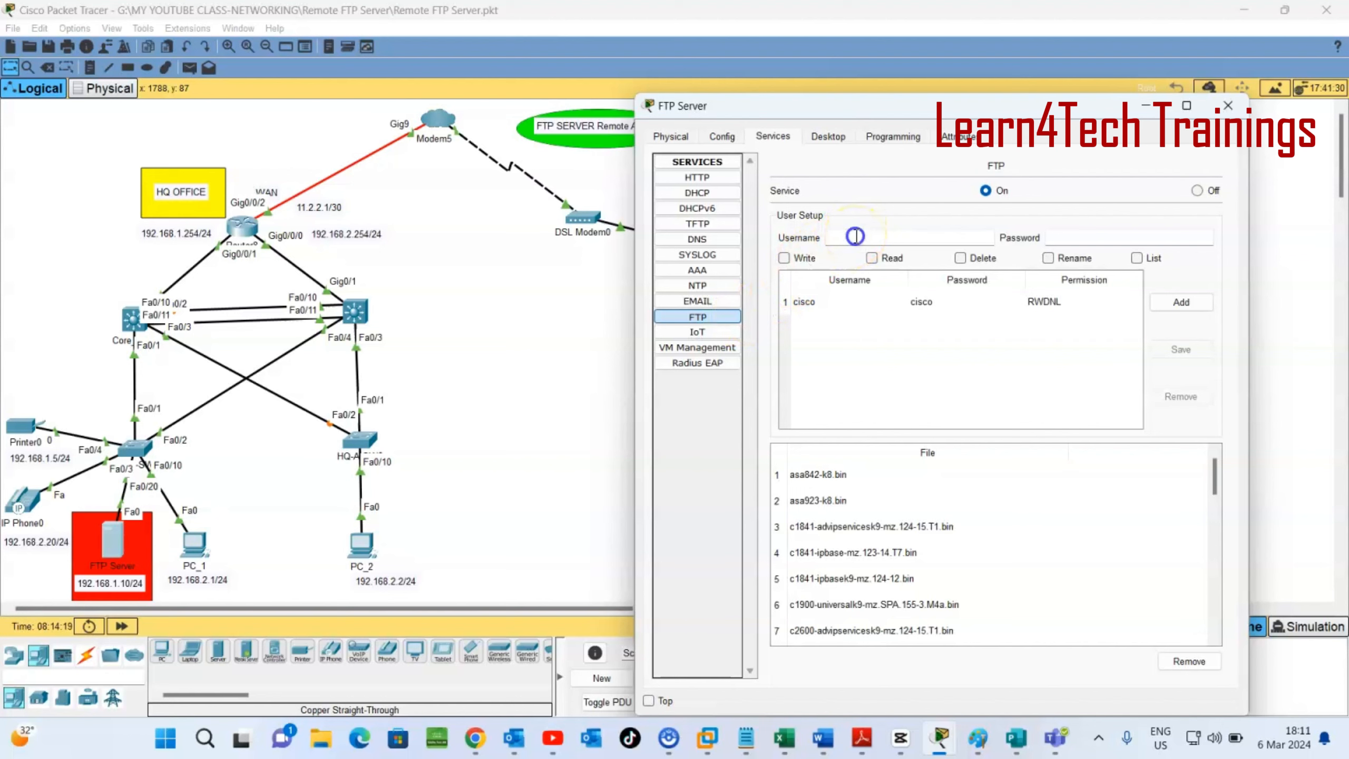
click(857, 236)
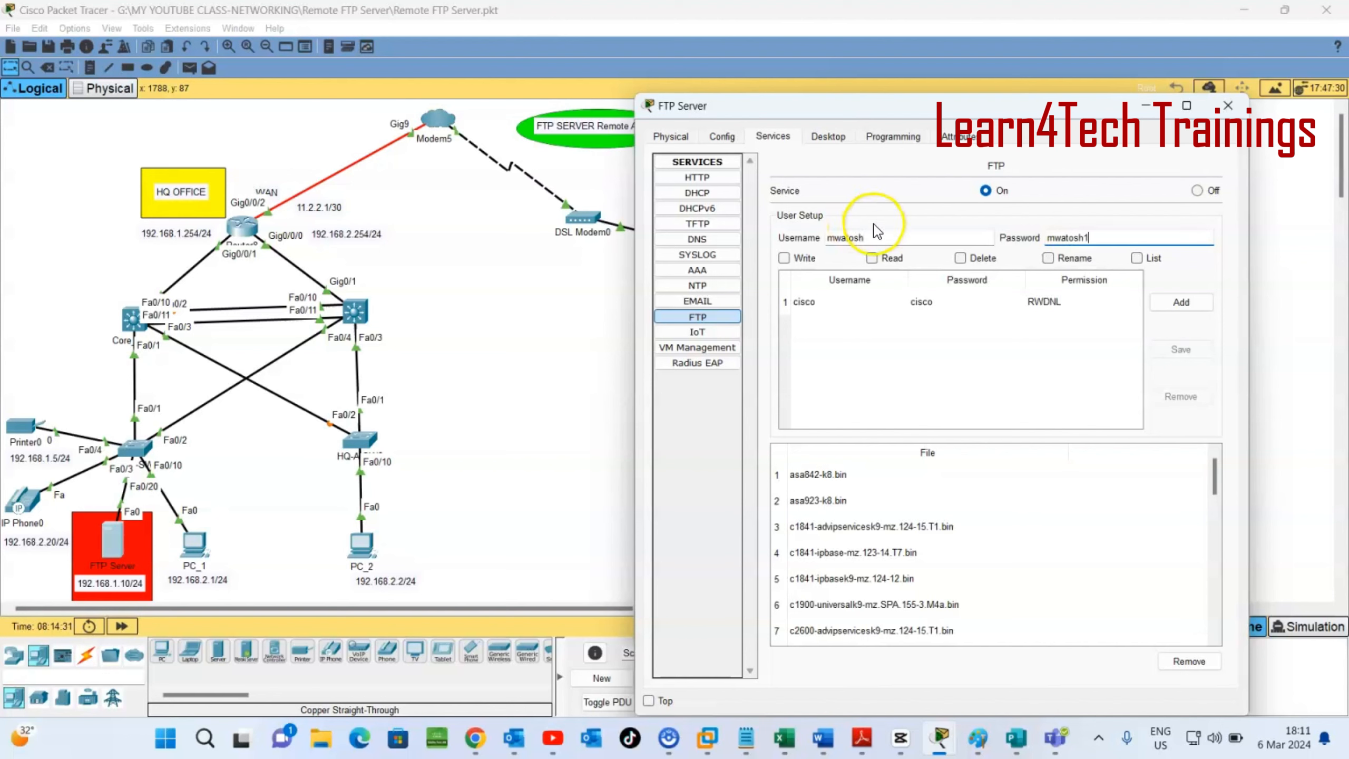
Step: Grant the new FTP user write, read, delete, rename and list permissions and add the account
click(784, 258)
click(872, 258)
click(960, 259)
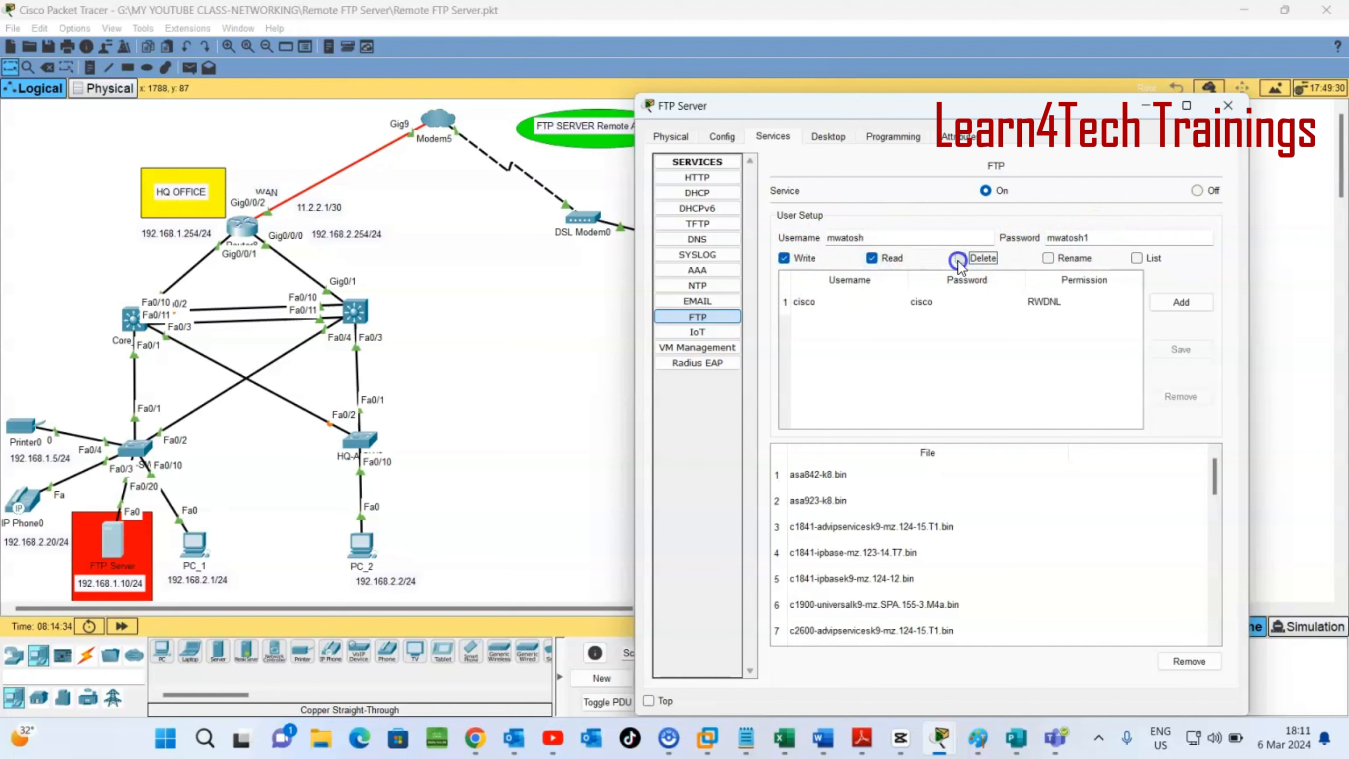
click(1048, 258)
click(1138, 259)
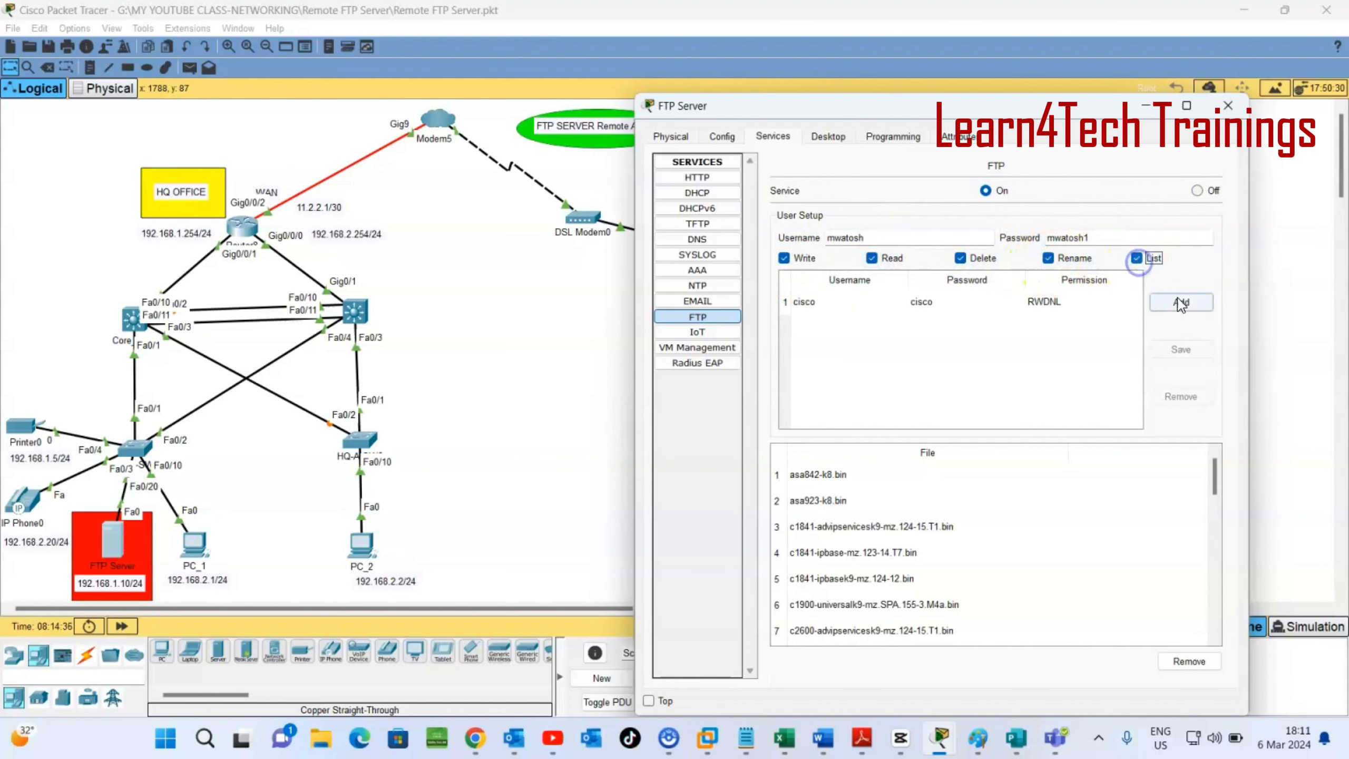
click(1181, 302)
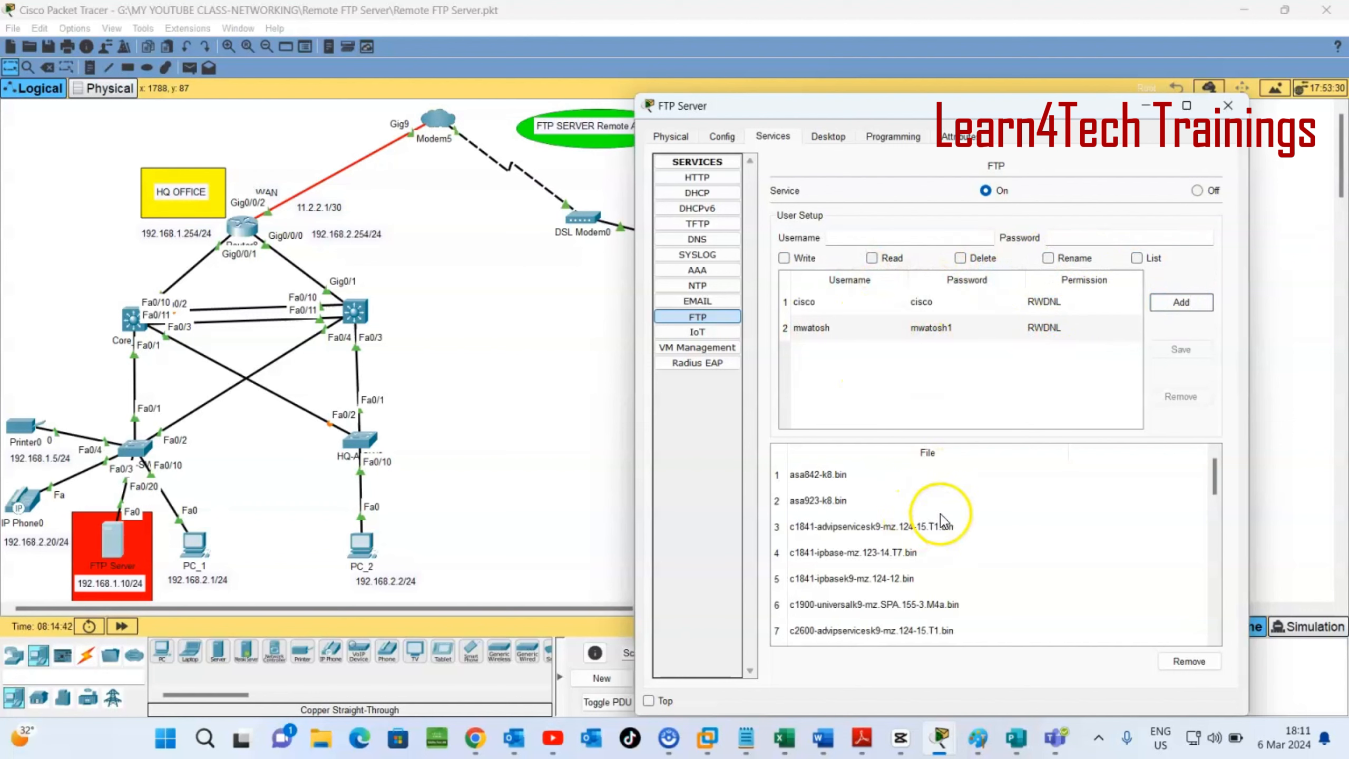
Step: Look through the list of files stored on the FTP server and return to the topology
scroll(914, 526, down, 3)
scroll(912, 528, down, 8)
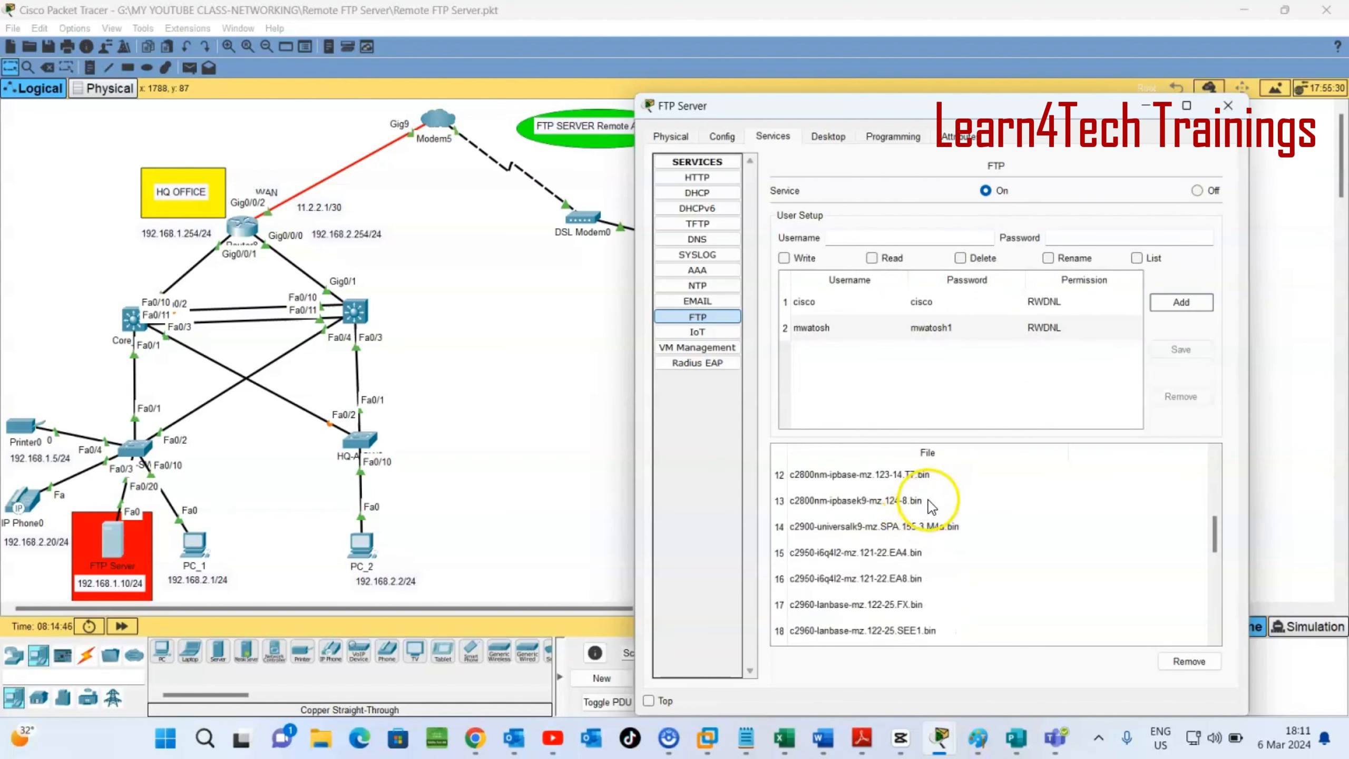
scroll(914, 523, up, 3)
scroll(922, 531, up, 8)
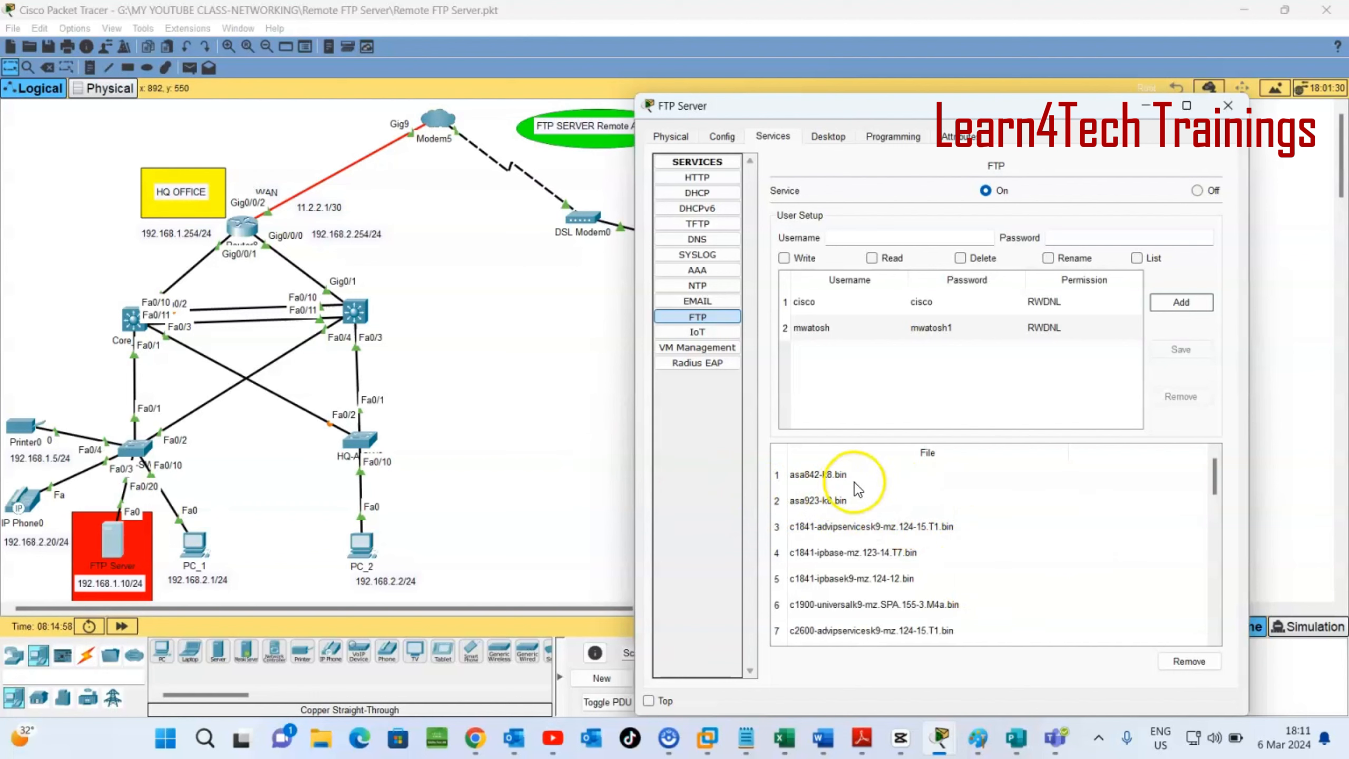
click(568, 442)
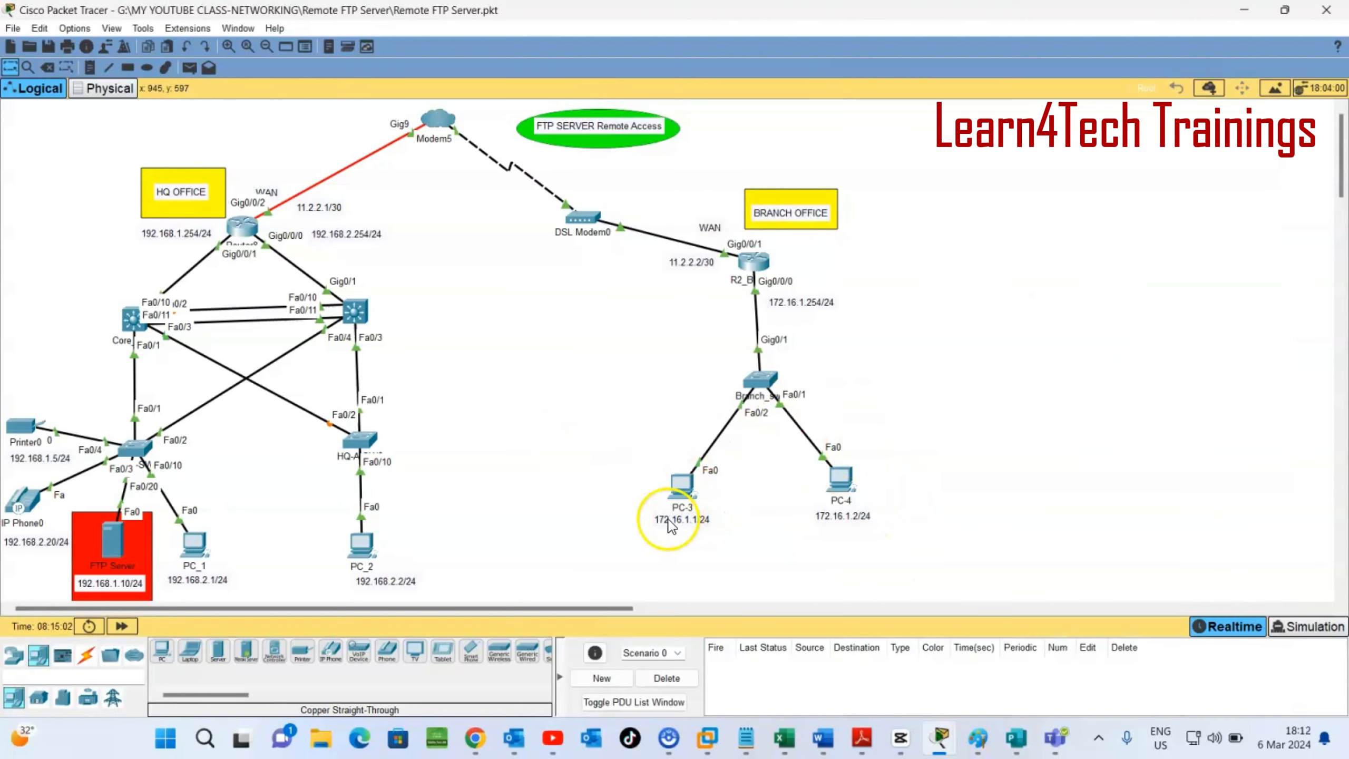
Step: Leave PC-3's command prompt and open sampleFile.txt in its text editor
click(678, 496)
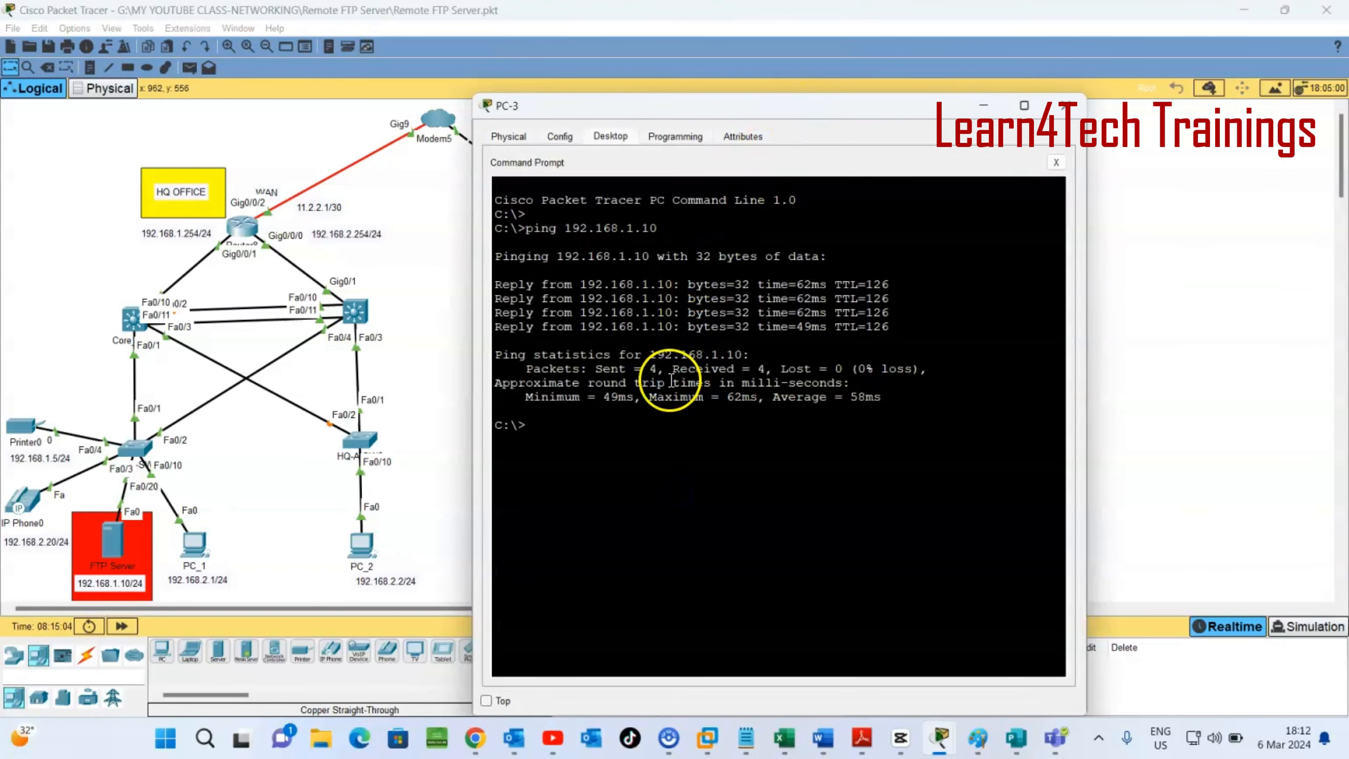
click(628, 431)
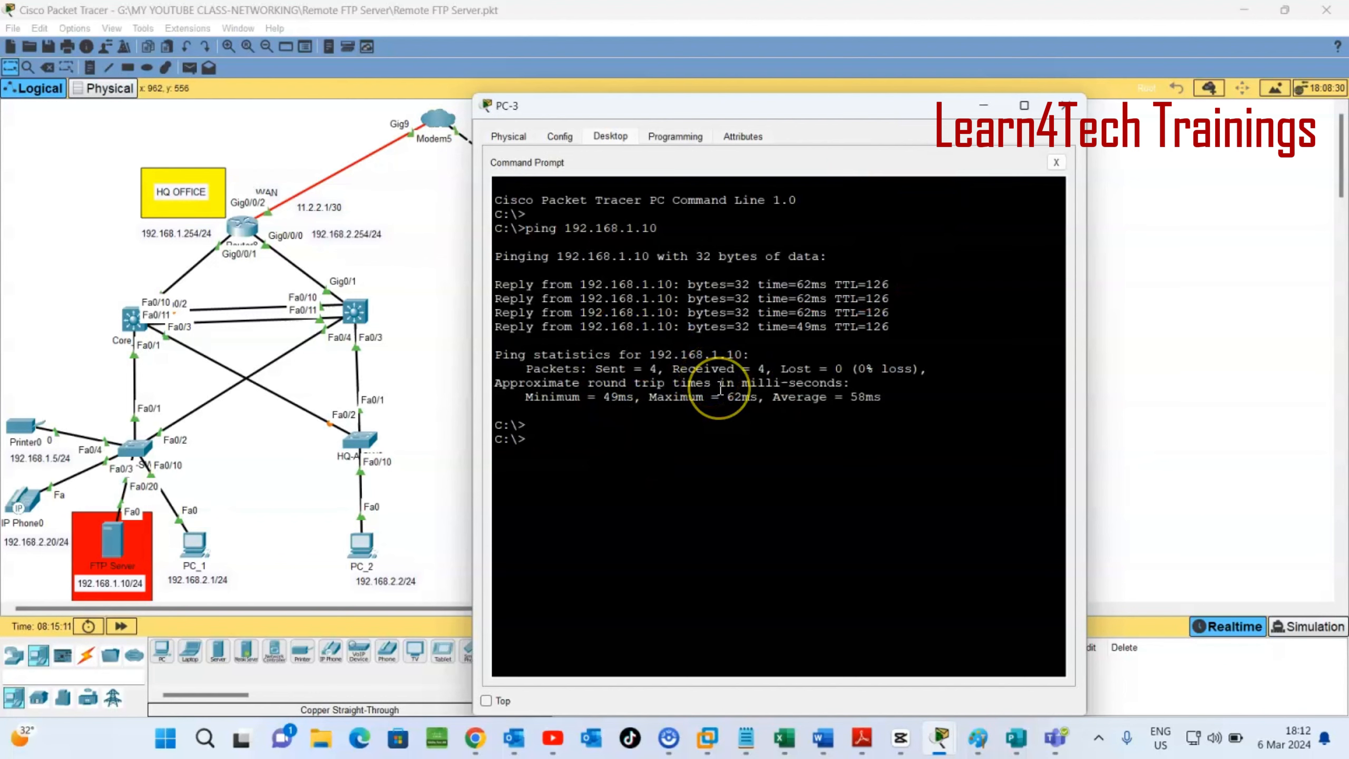
click(1056, 163)
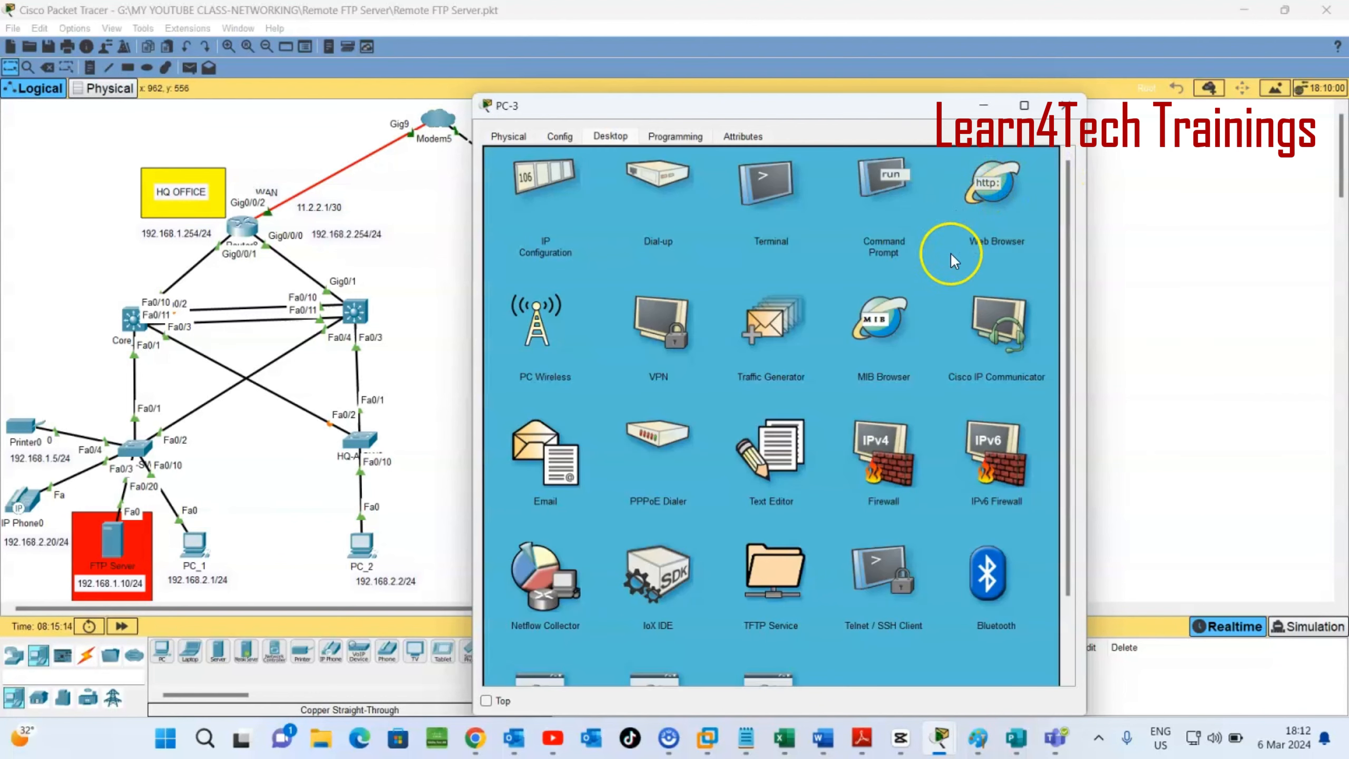
click(773, 454)
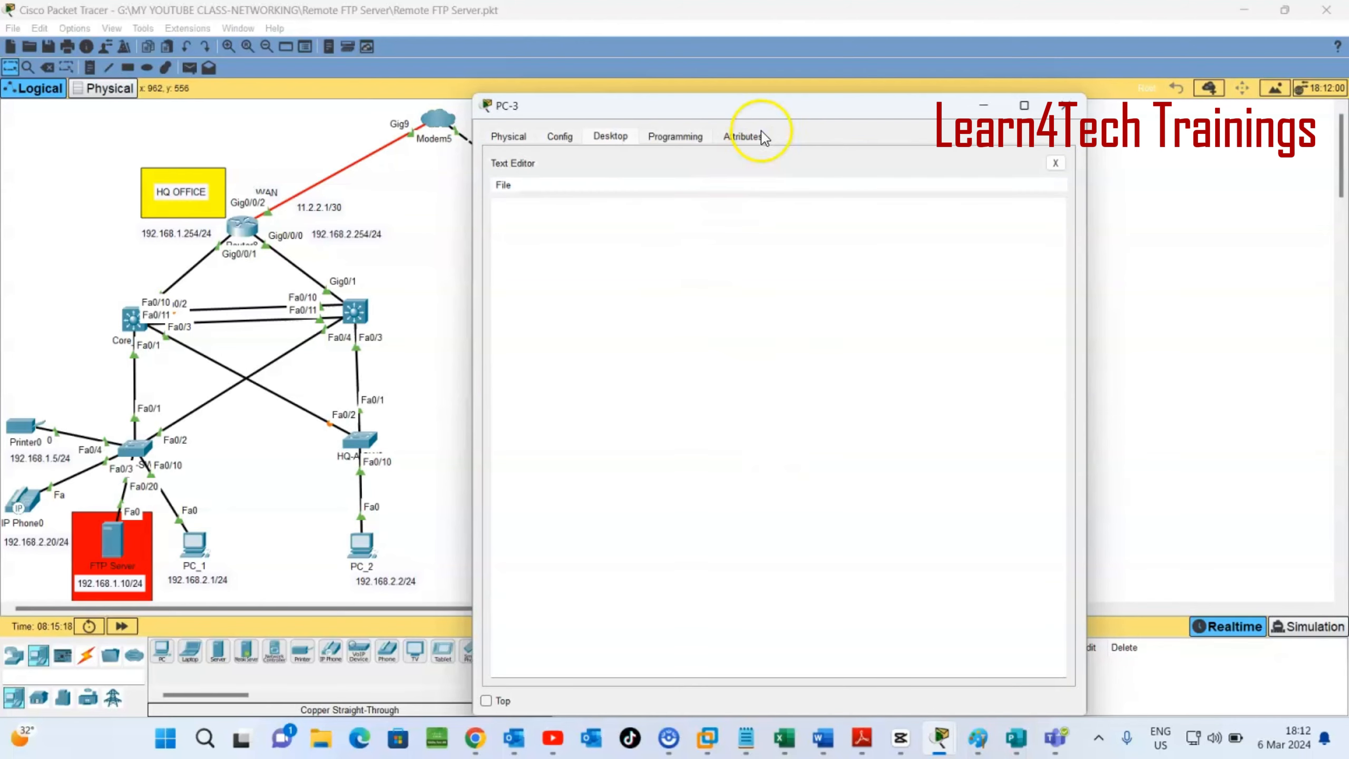
drag(841, 105, 1000, 104)
click(662, 184)
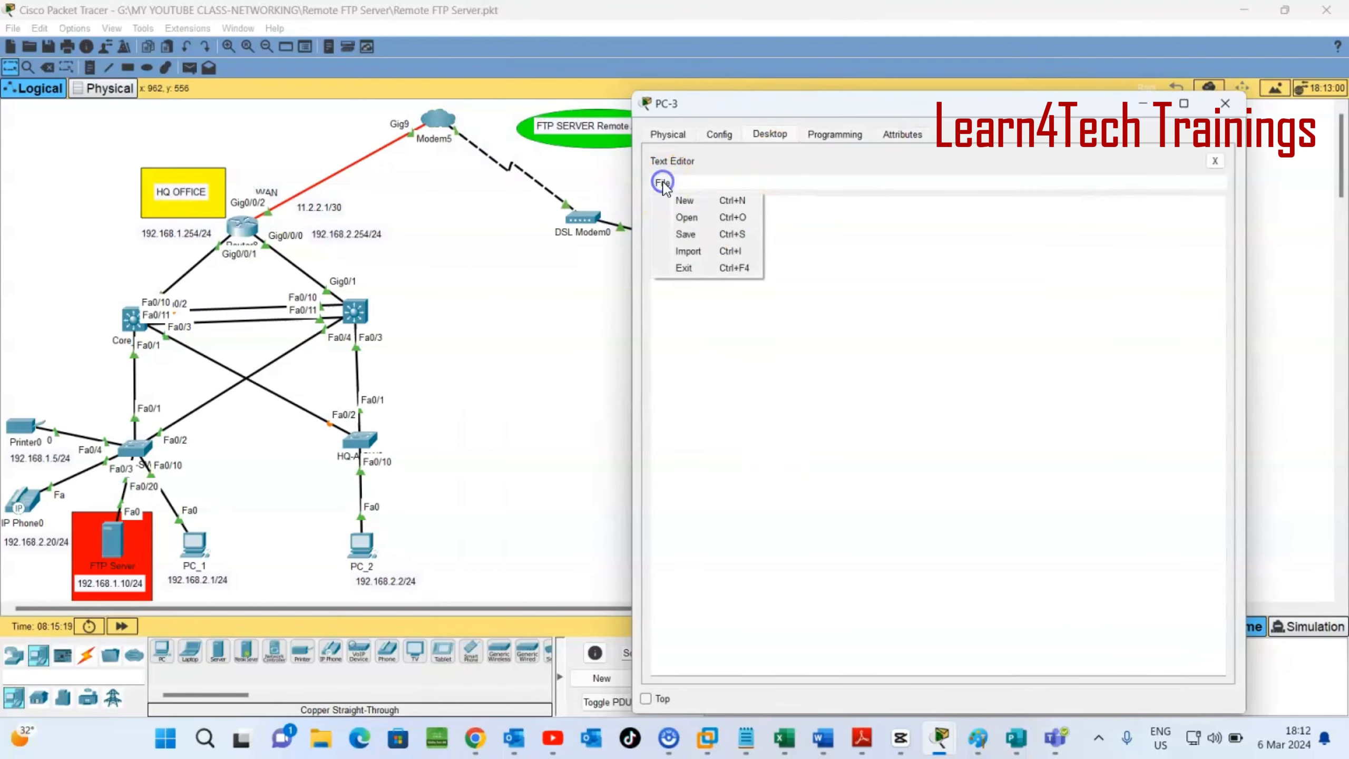
click(686, 218)
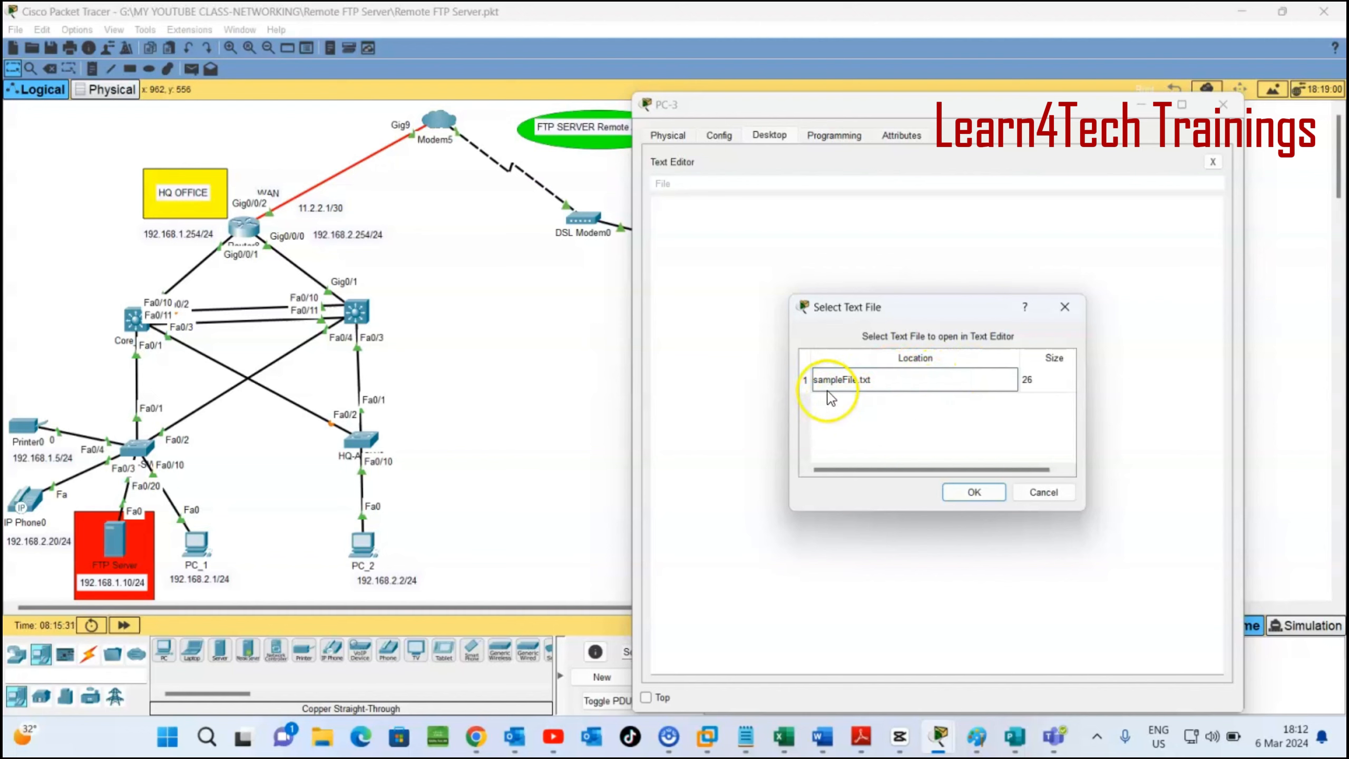
click(961, 494)
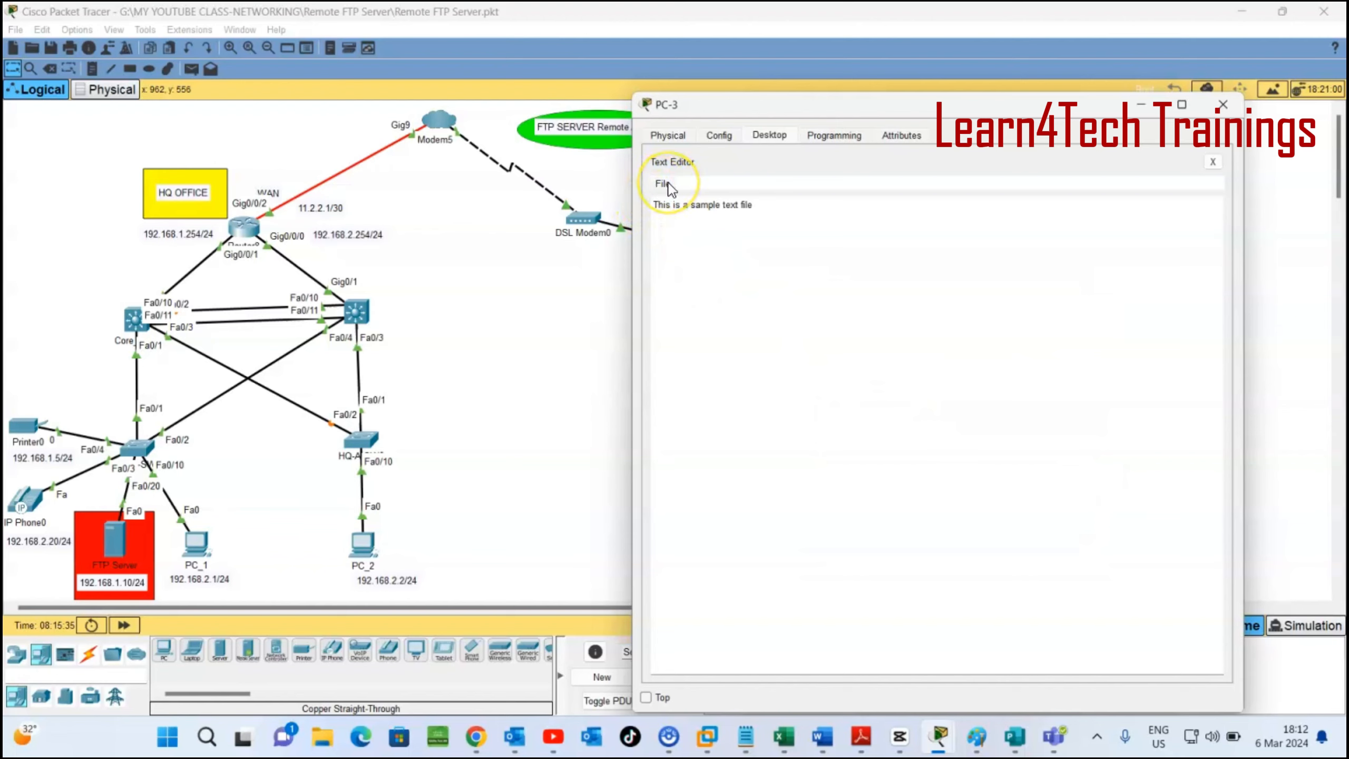
Step: Create a new text file on PC-3 containing "Hello Learn4Tech Channel memebers" and save it as Learn4Tech.txt
click(664, 184)
click(673, 198)
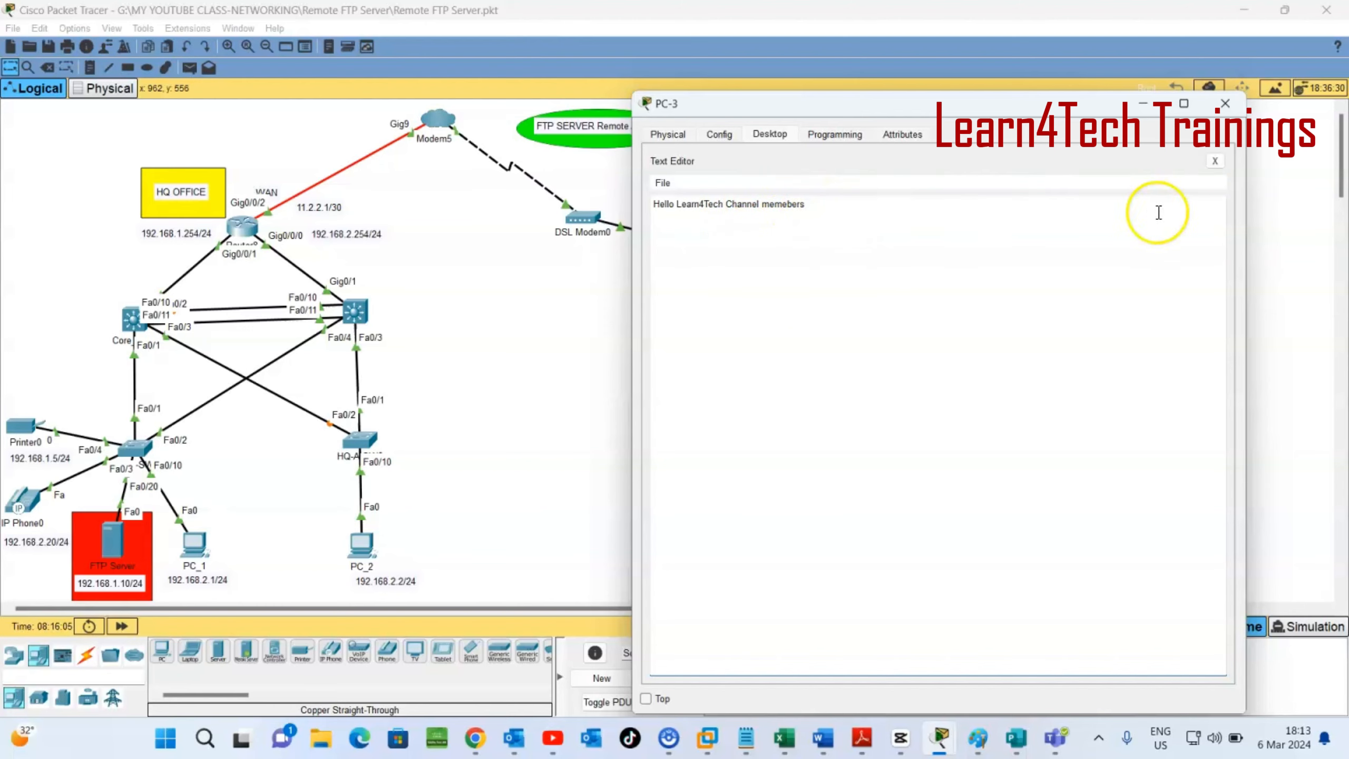
click(1215, 160)
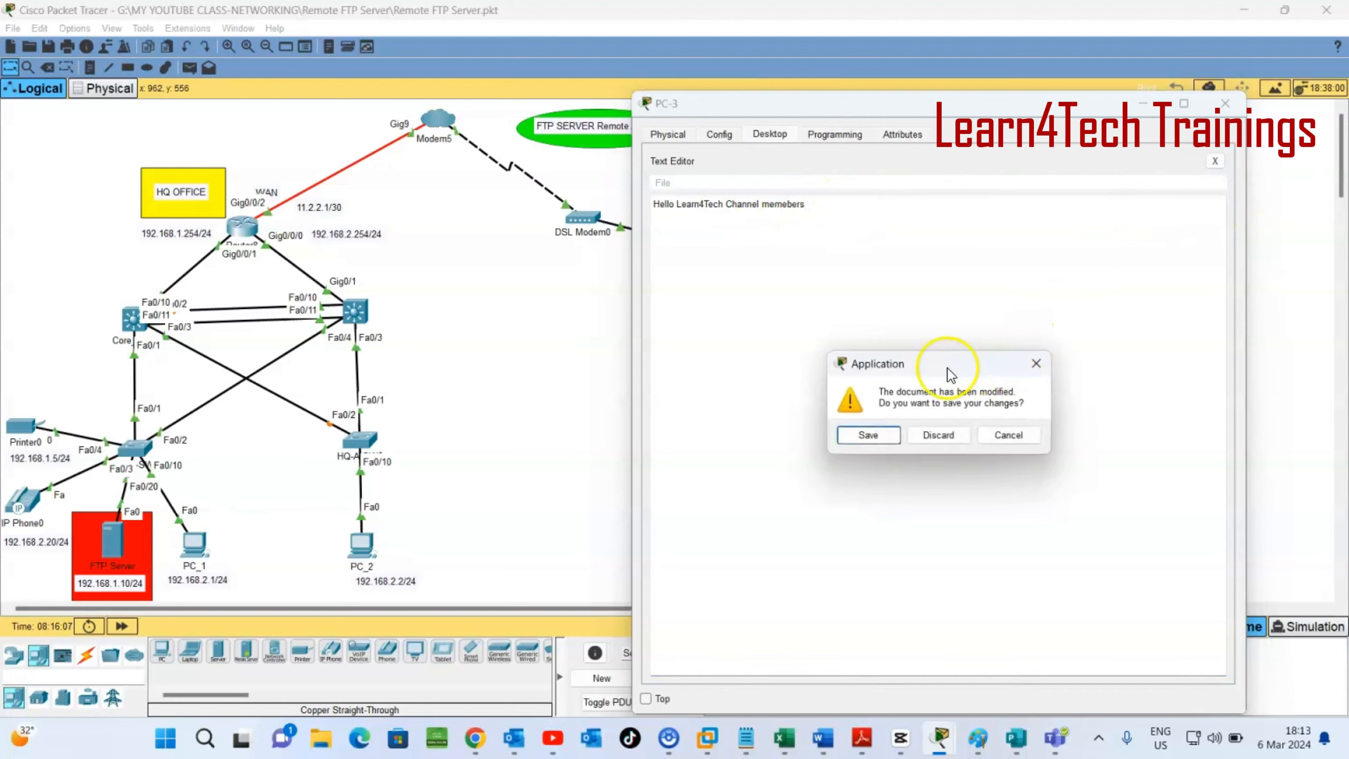
click(870, 433)
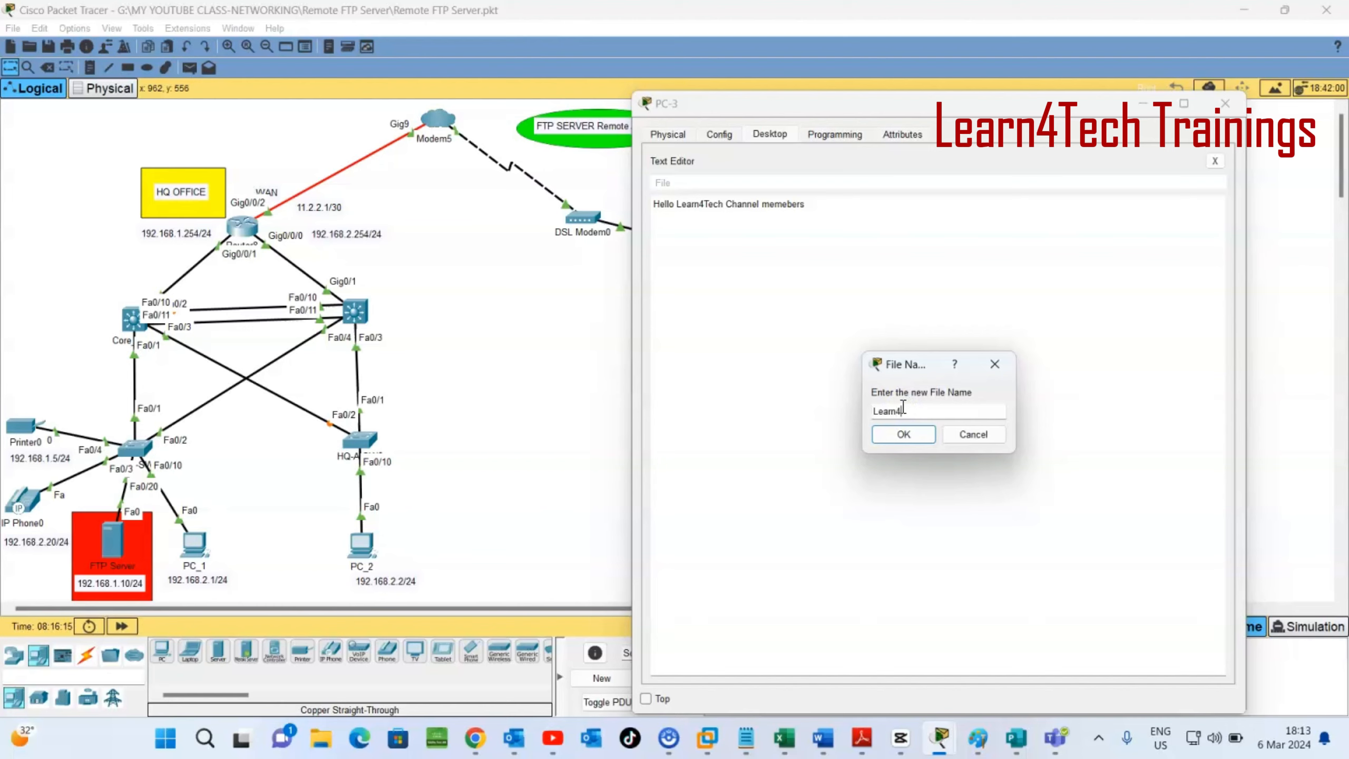
text(Learn4Tech.txt)
click(904, 435)
click(903, 436)
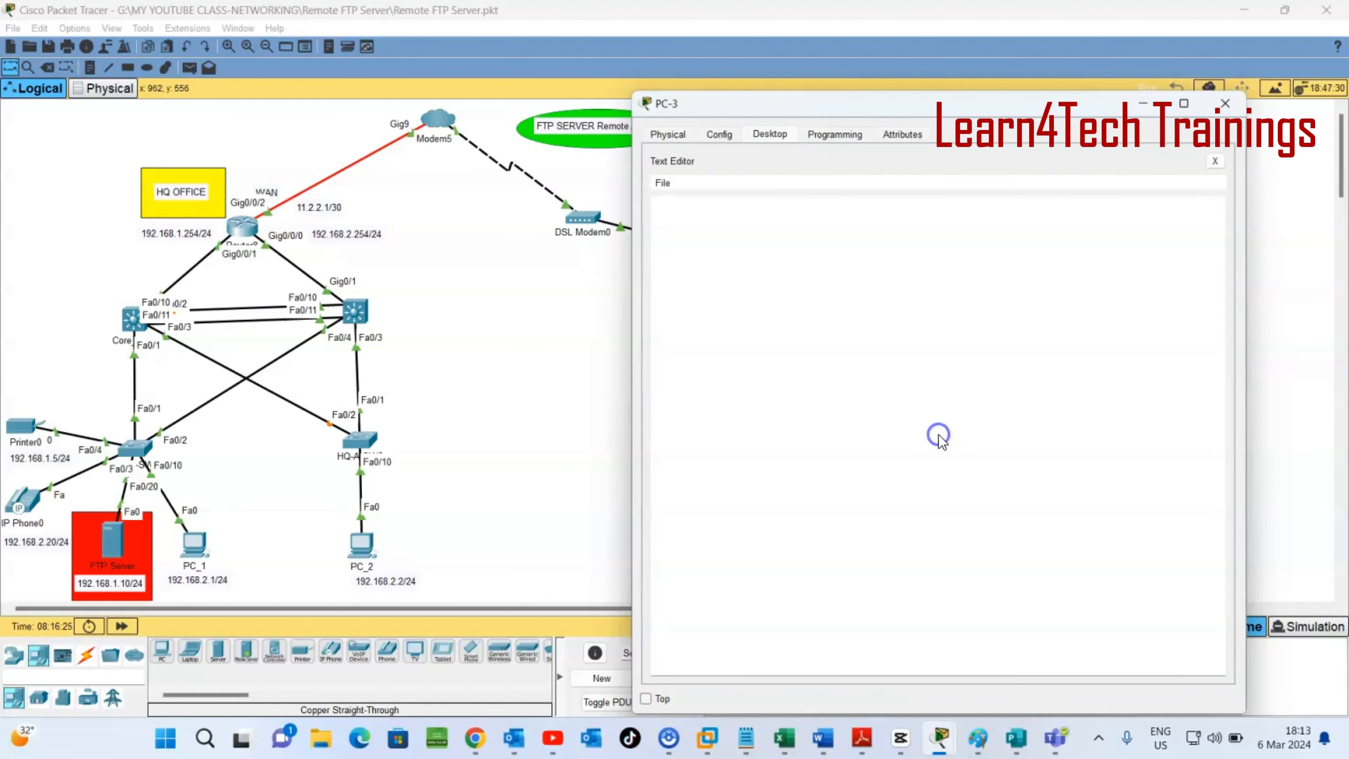
Step: Reopen Learn4Tech.txt in PC-3's text editor to check its contents, and close the editor
click(661, 184)
click(682, 217)
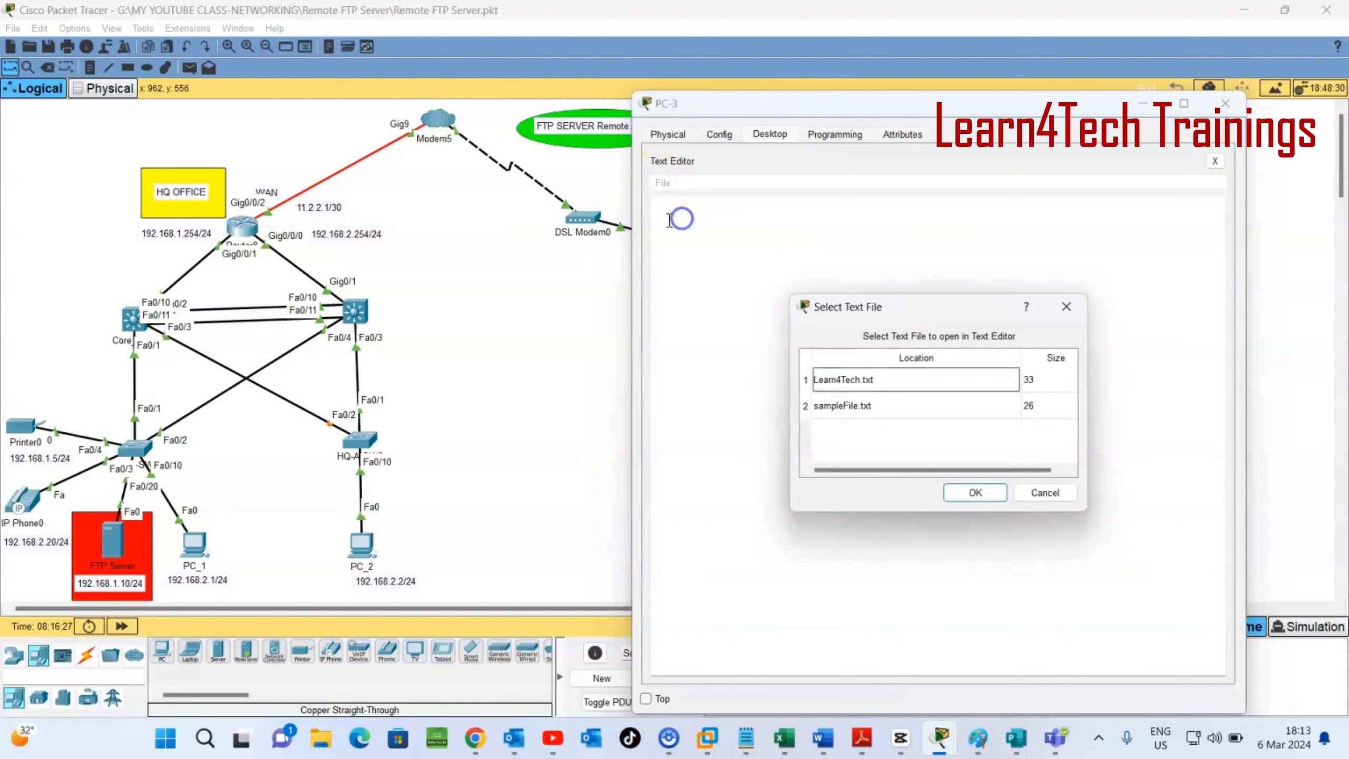
click(823, 384)
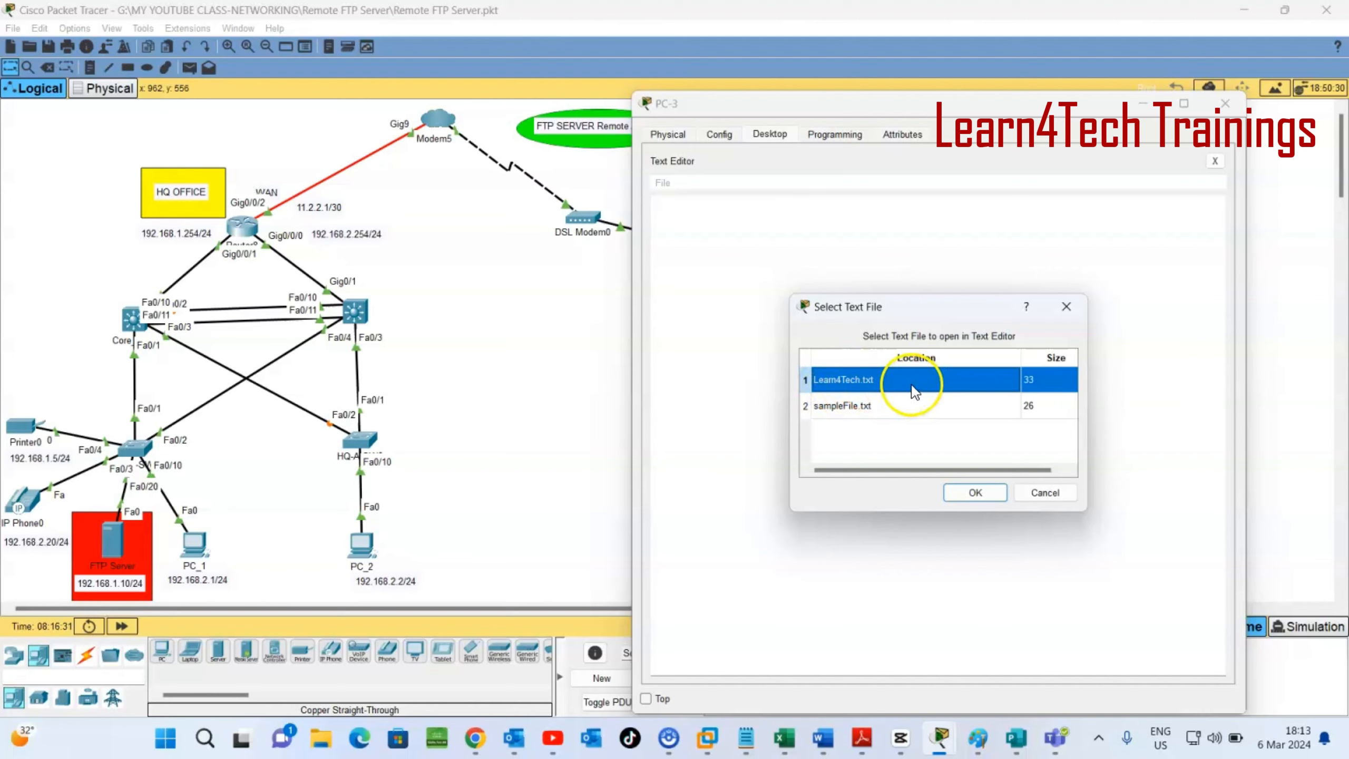
click(955, 494)
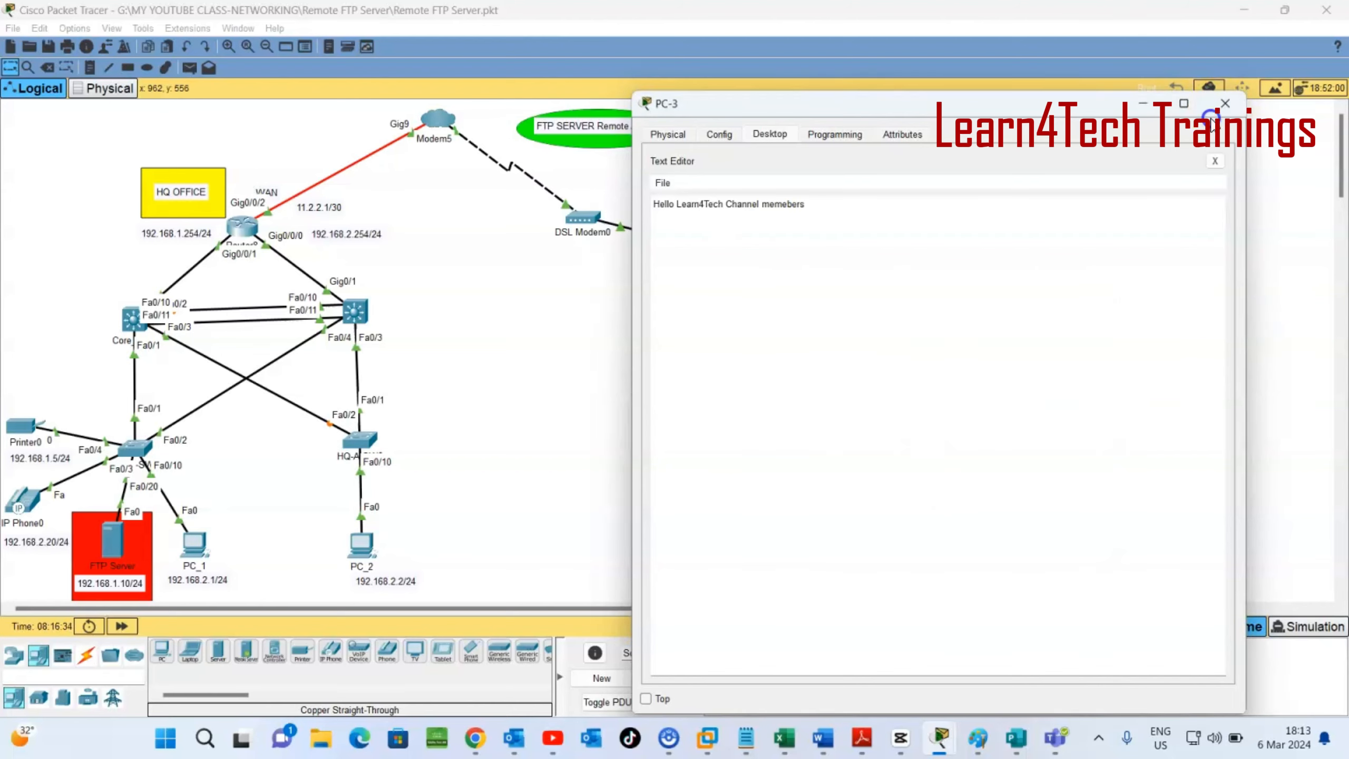
click(1214, 161)
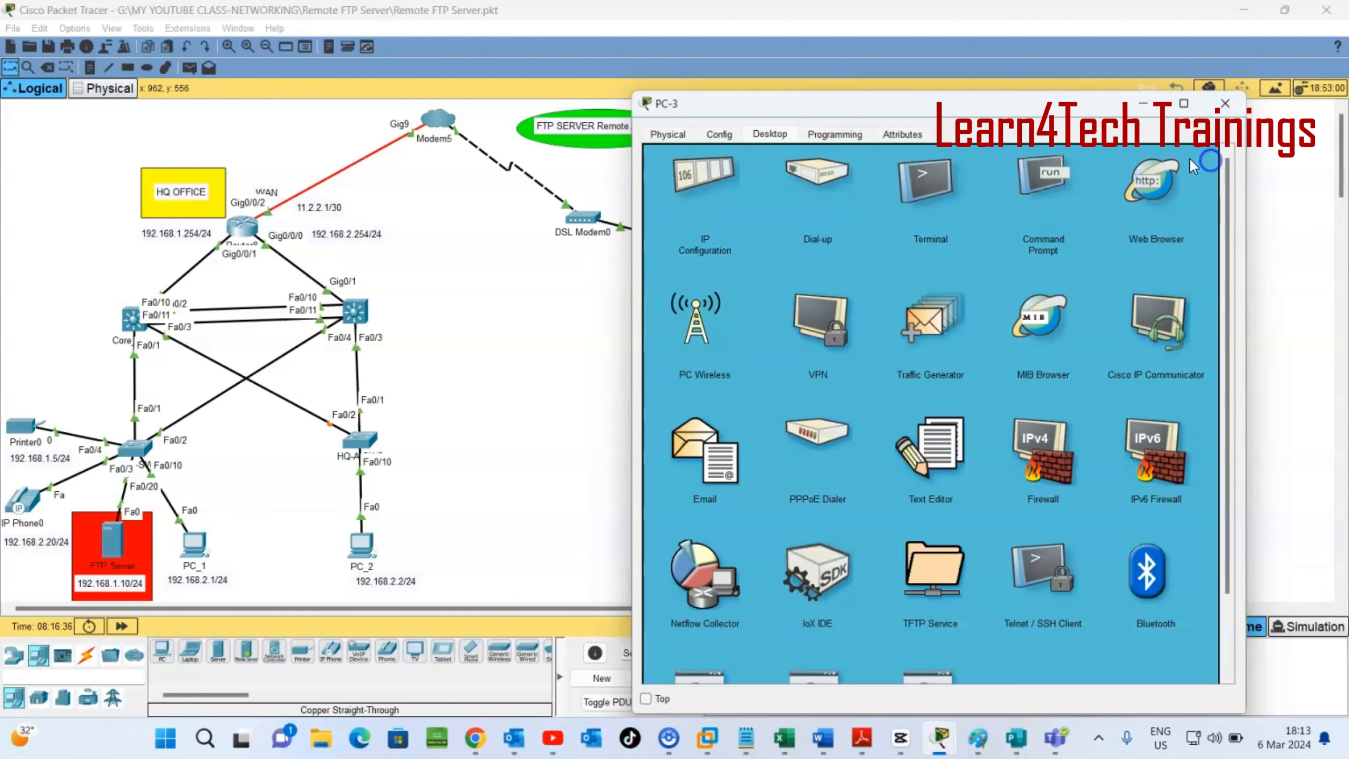
Step: Open PC-3's command prompt and log in to the FTP server at 192.168.1.10 with the FTP user's username and password
click(1067, 175)
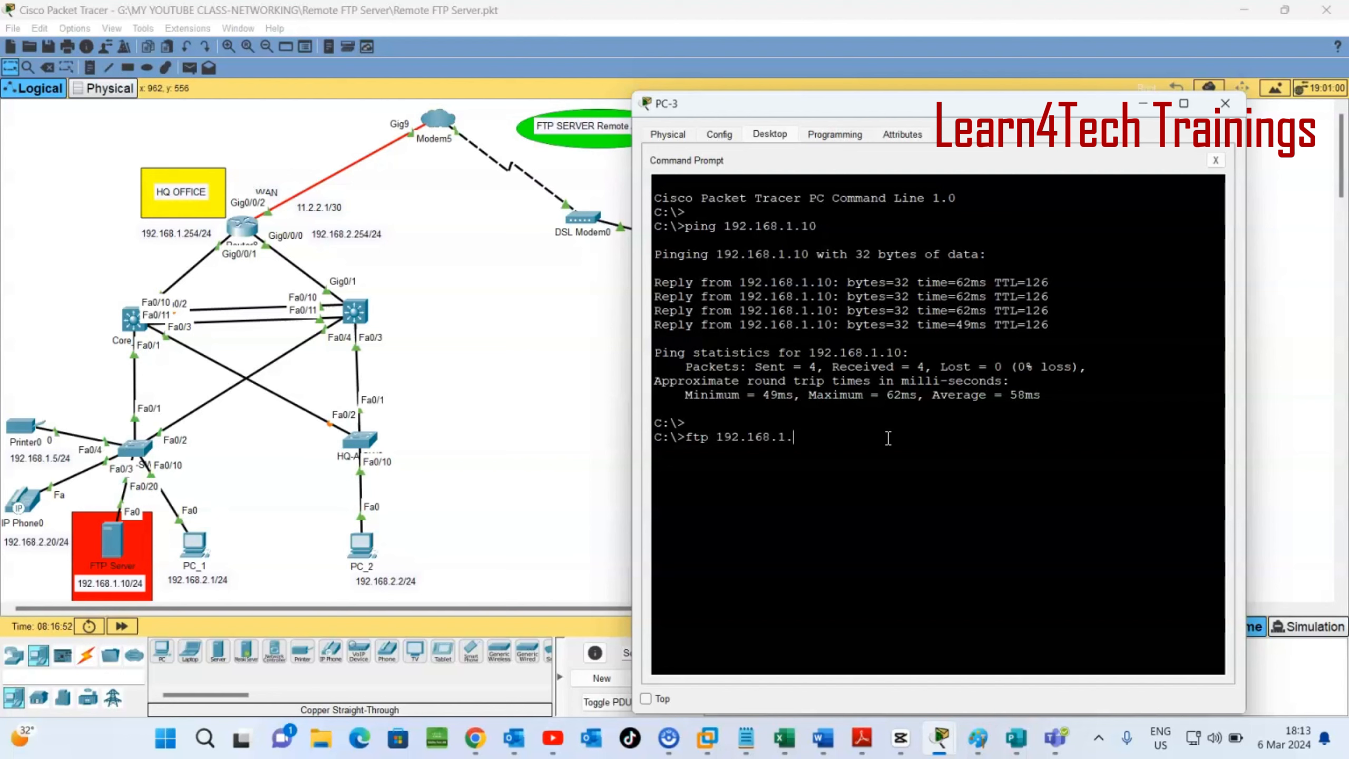
key(Return)
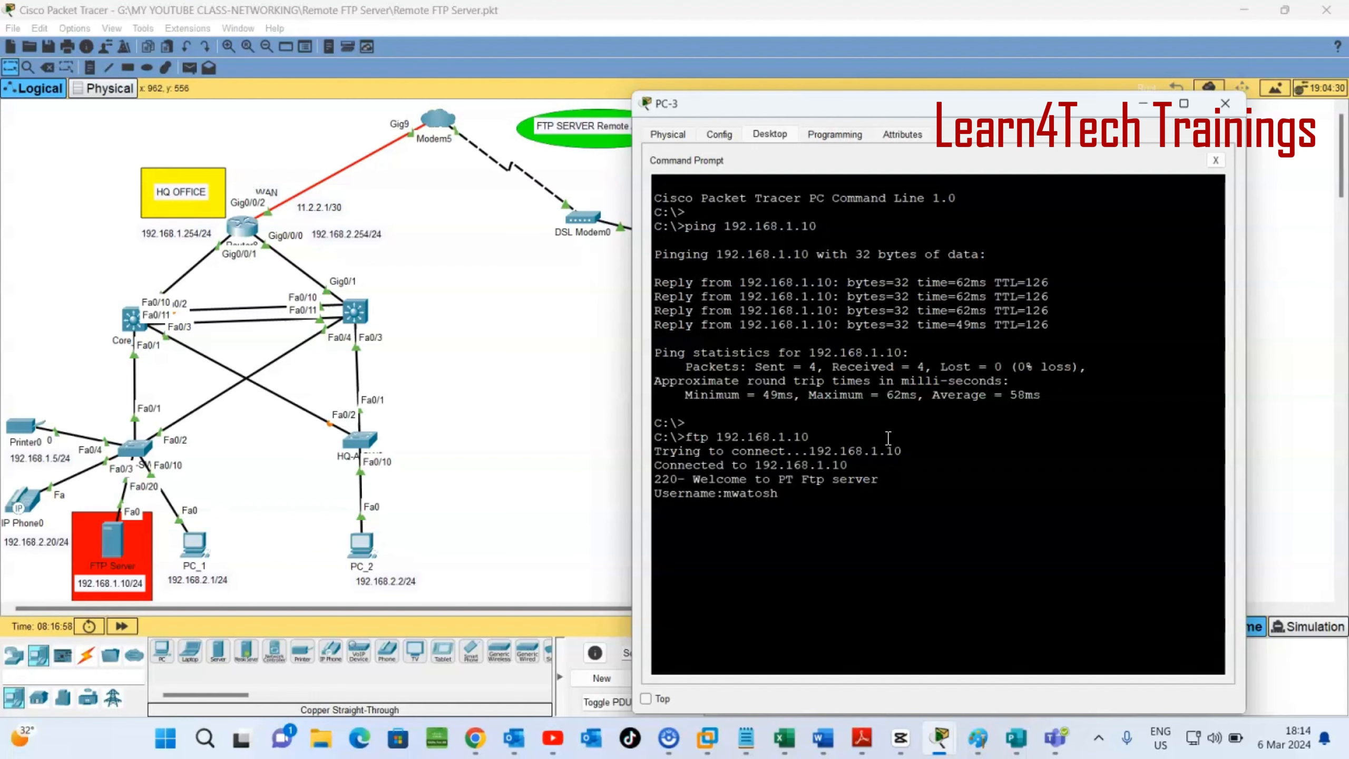
key(Return)
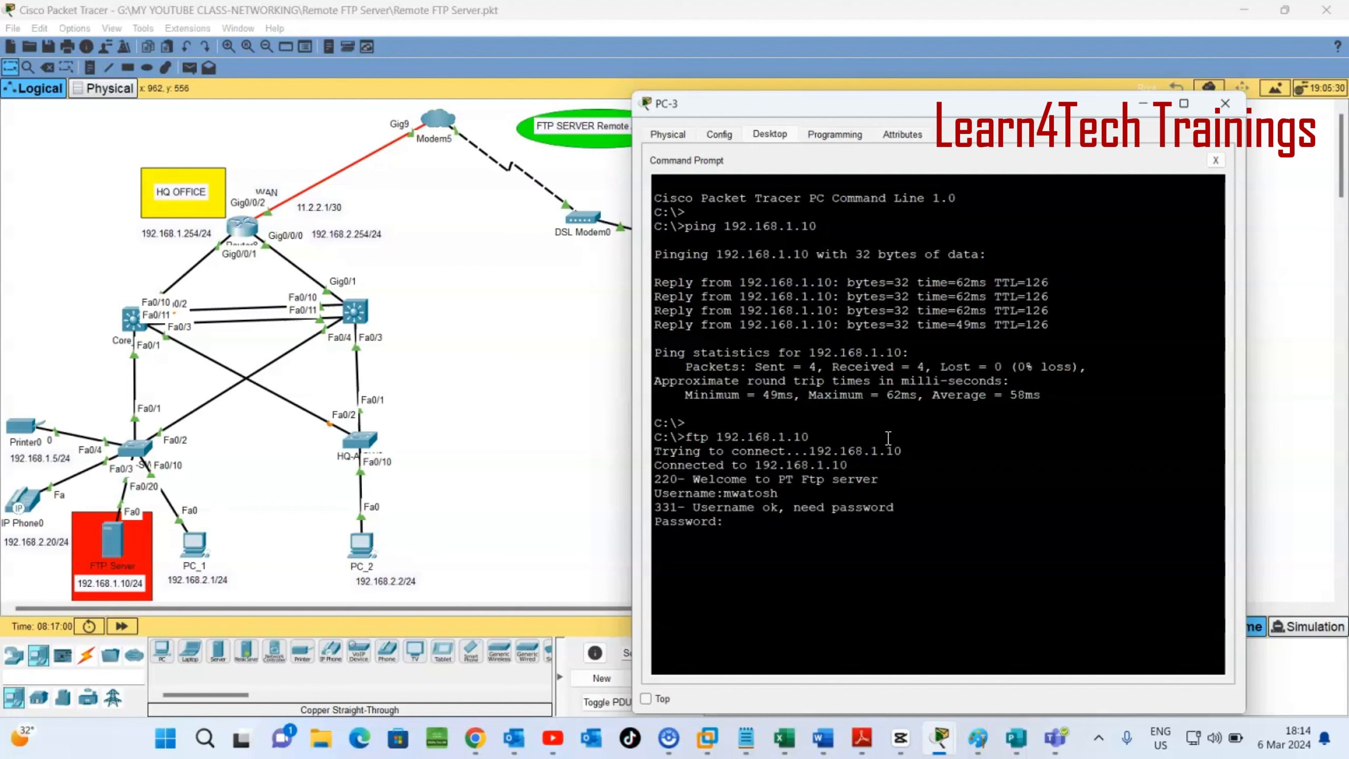
key(Return)
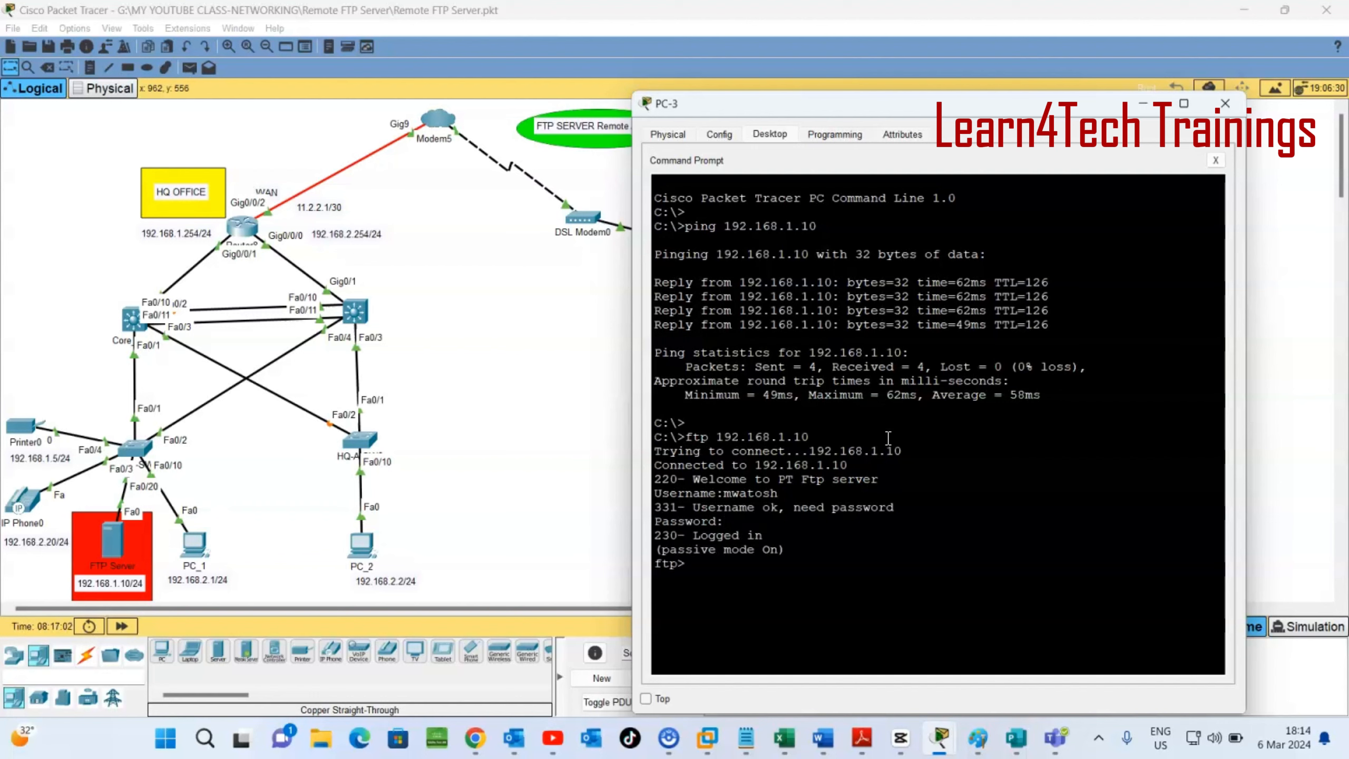
key(Return)
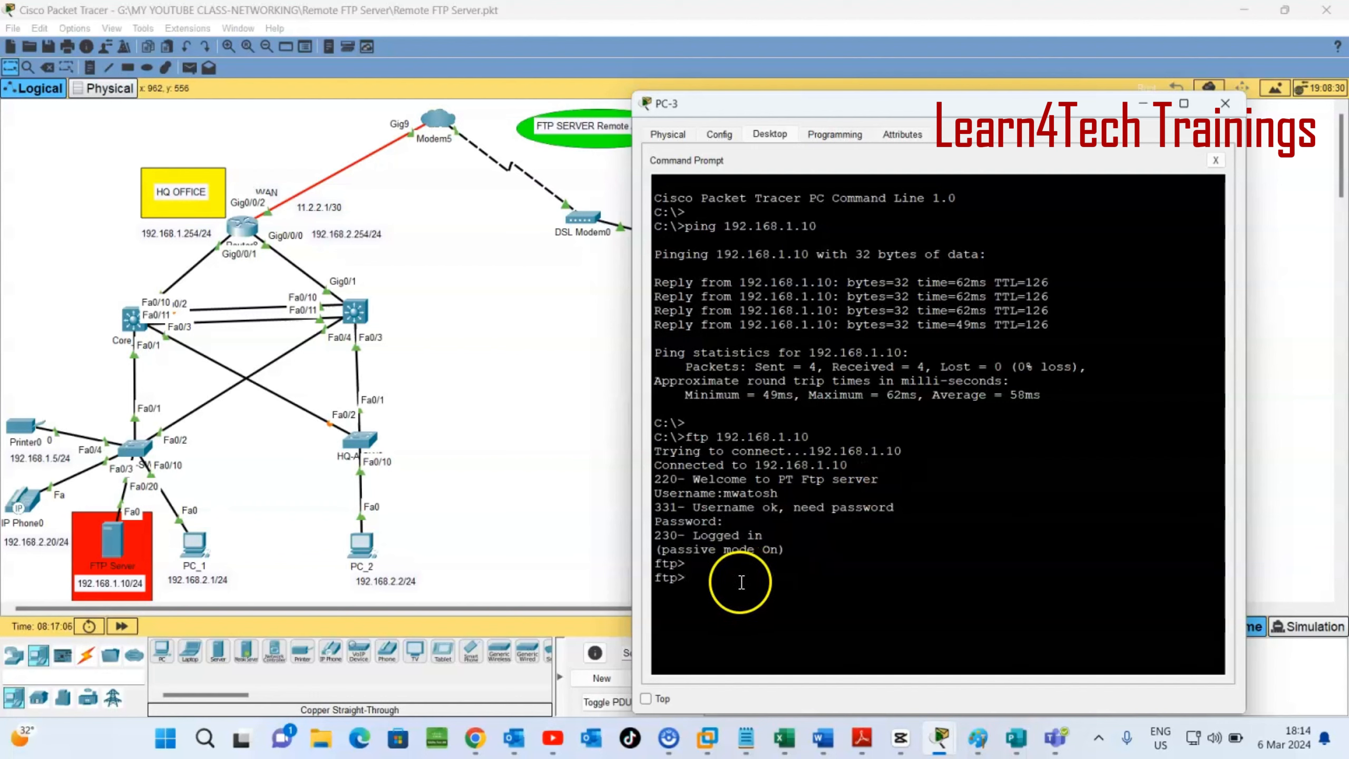
Step: List the commands available in the FTP session with ?
click(741, 577)
key(Return)
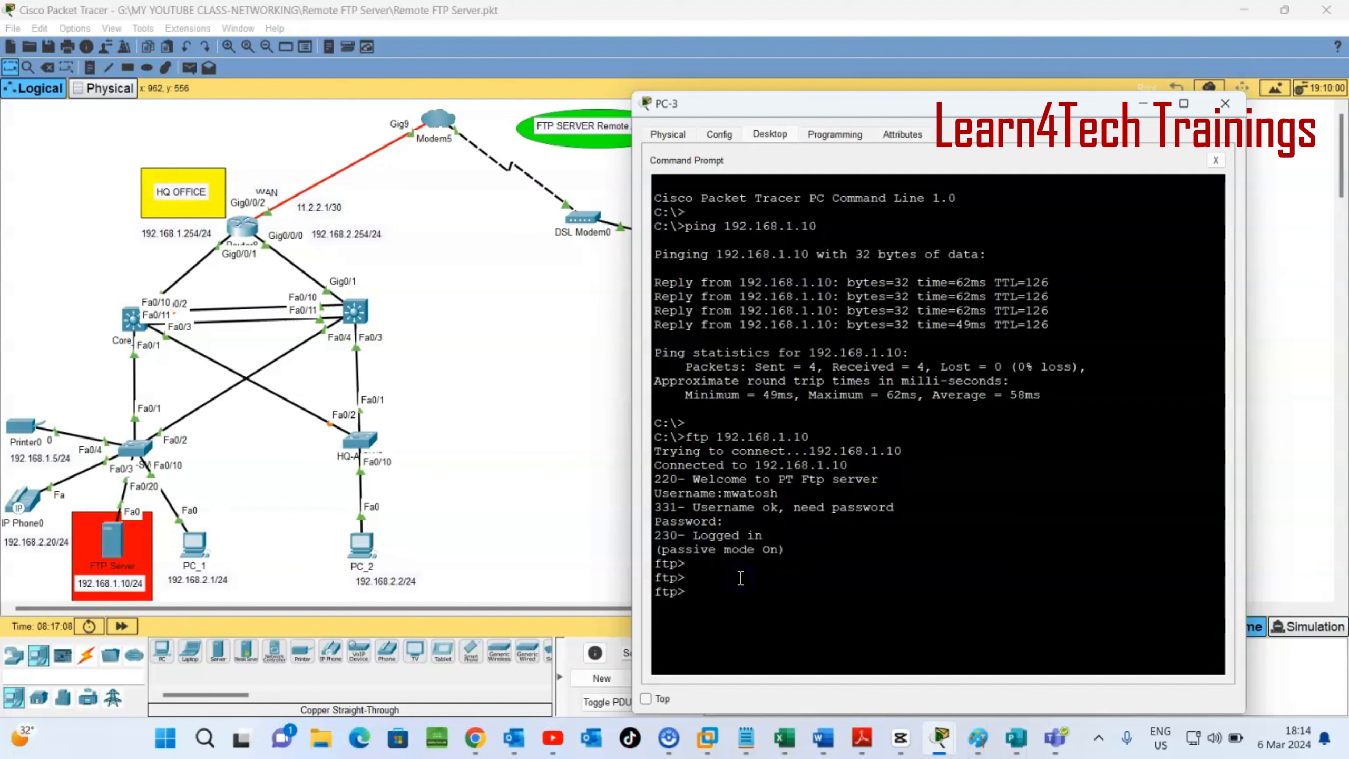
text(?)
key(Return)
key(Return)
key(Return)
key(Return)
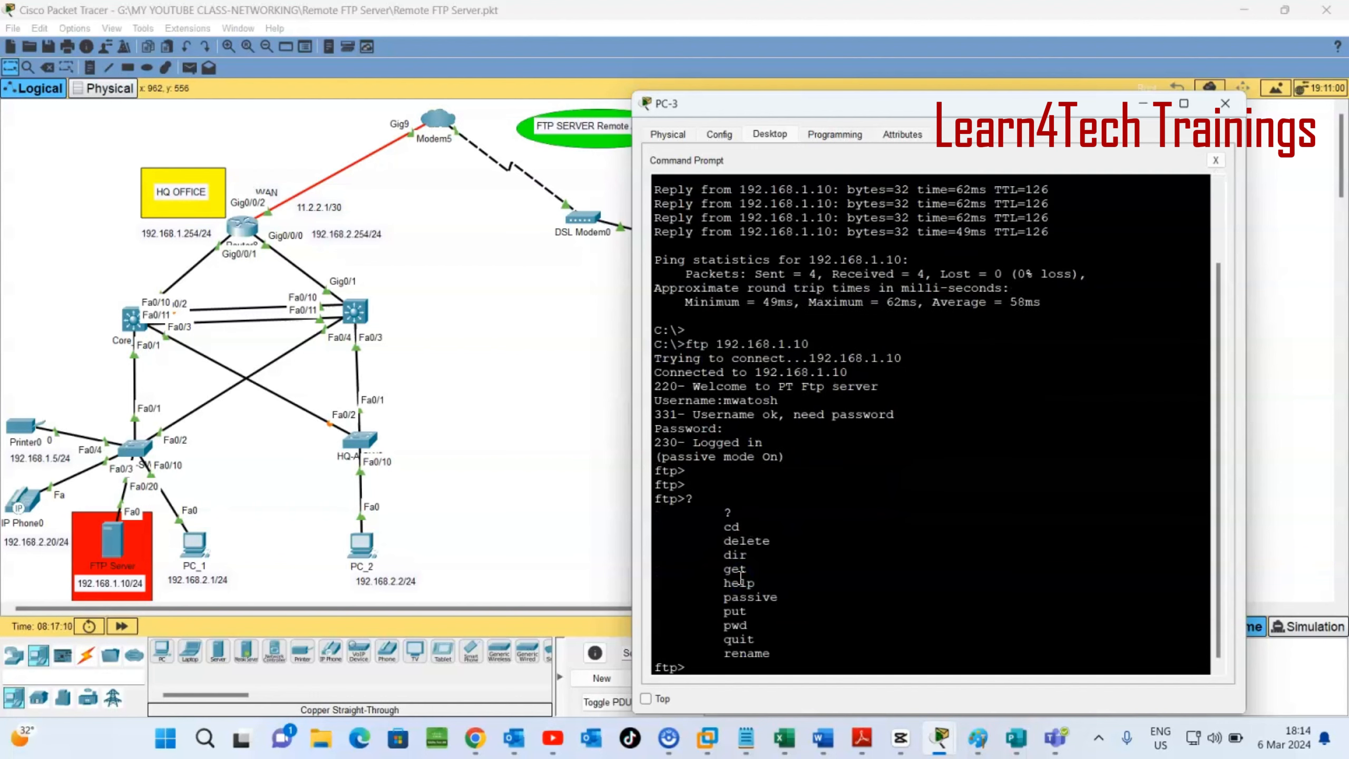
Step: Examine the listed FTP commands alongside their descriptions in the topology's notes
drag(685, 470, 814, 617)
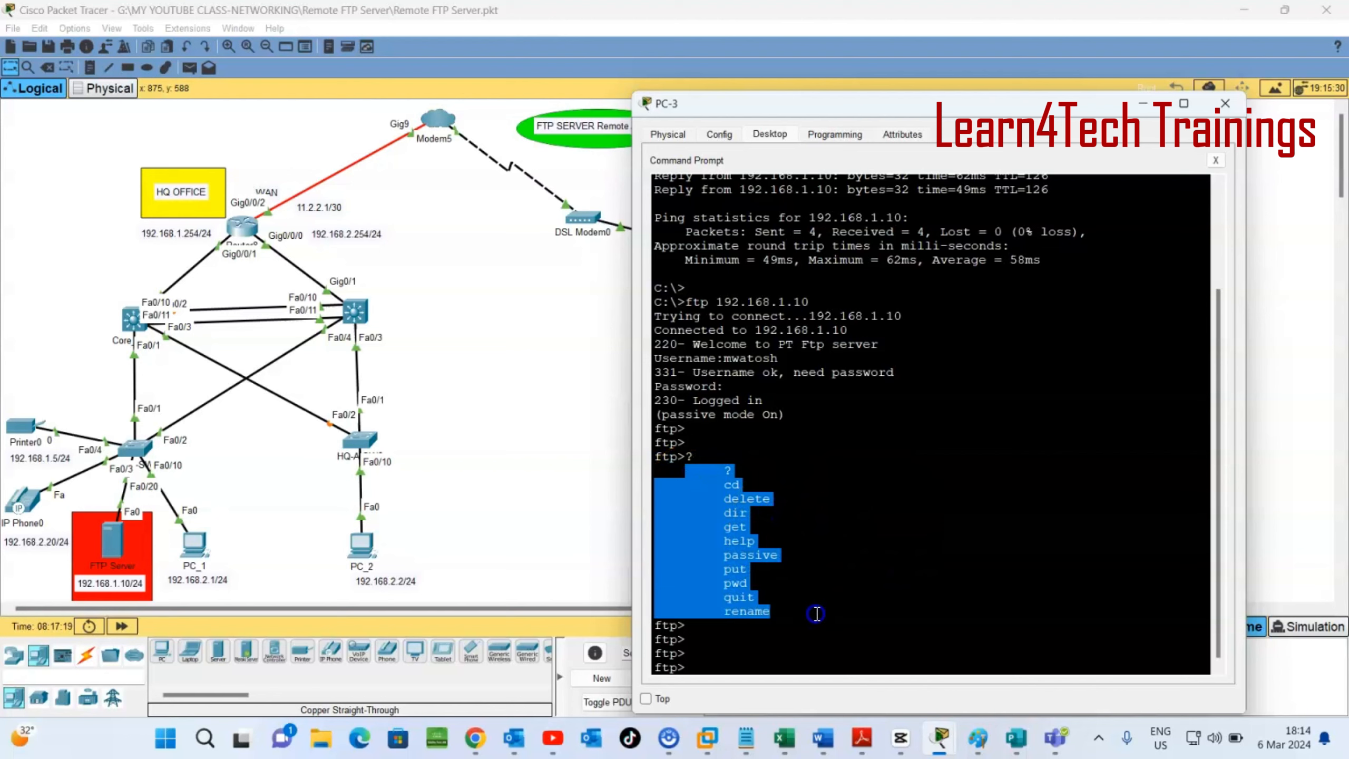
click(713, 637)
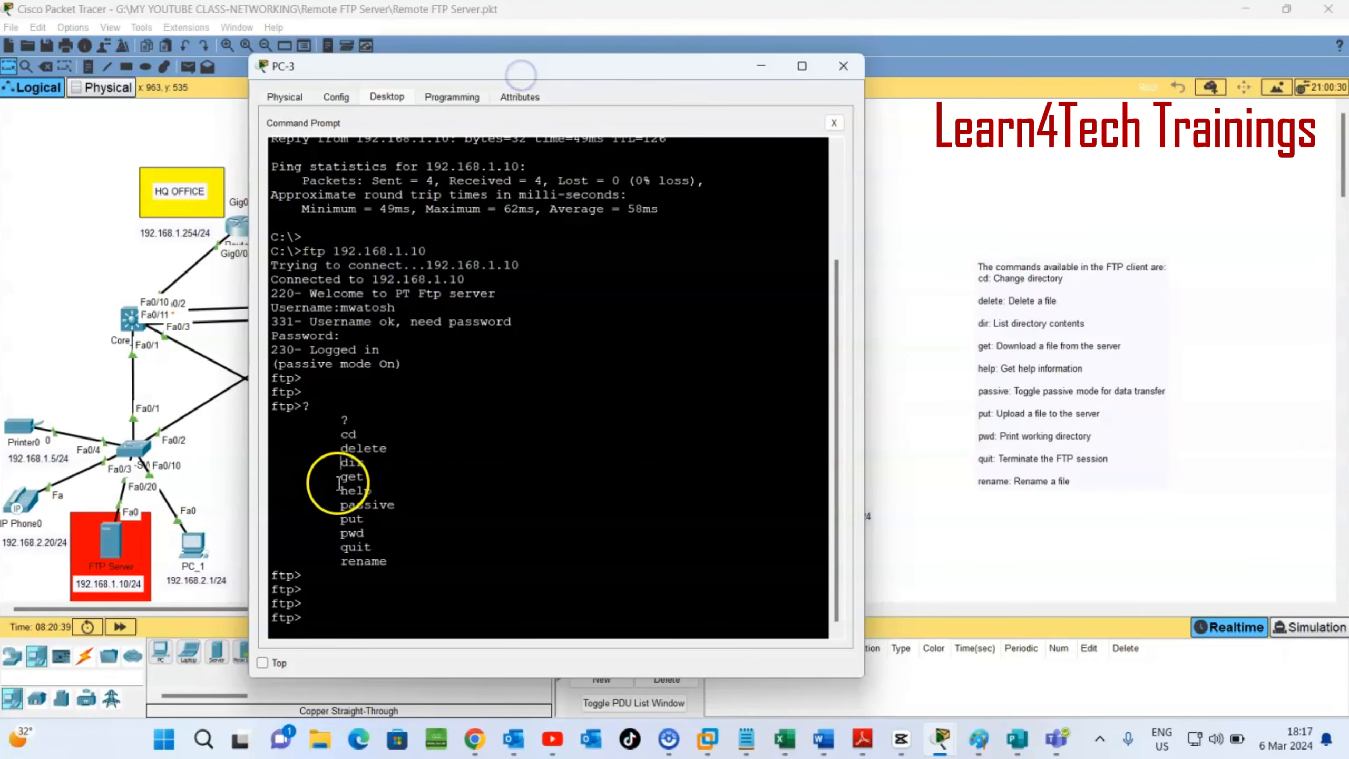
click(341, 462)
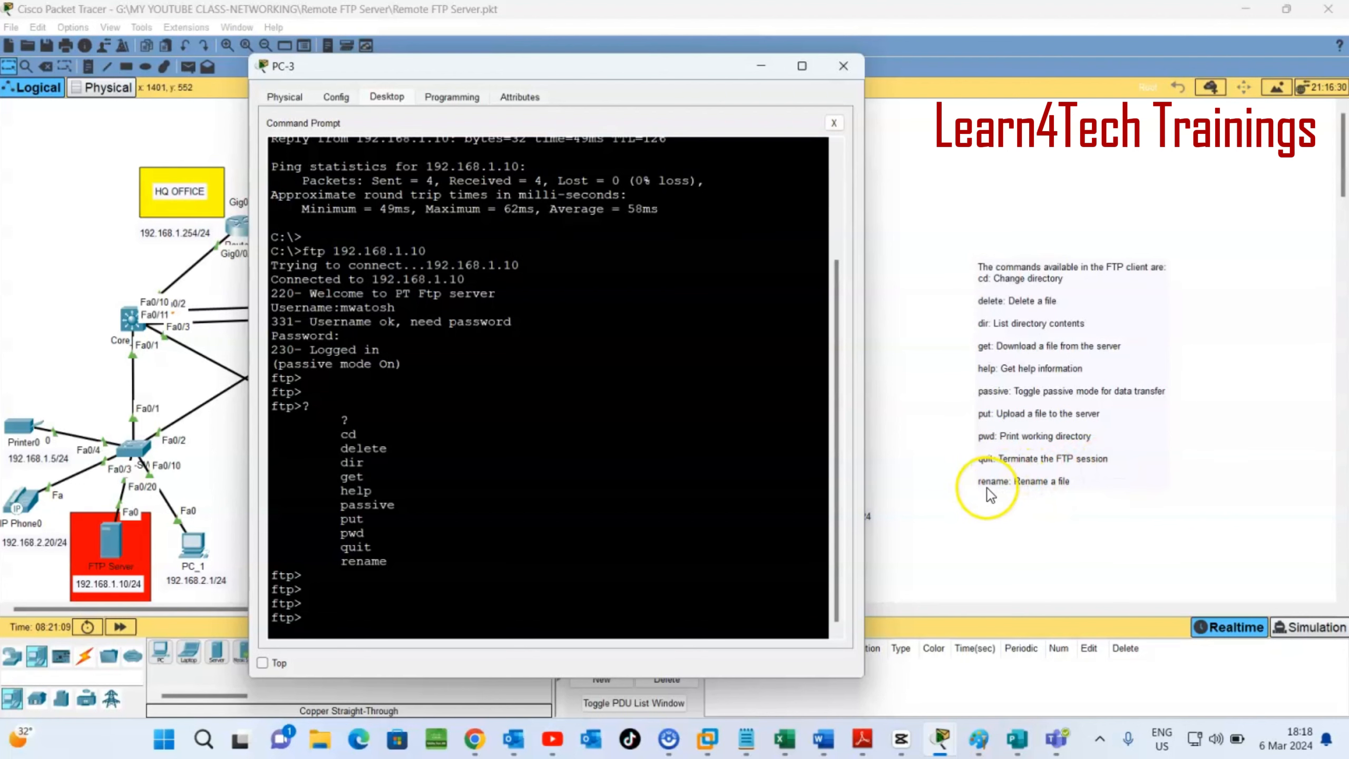
click(550, 533)
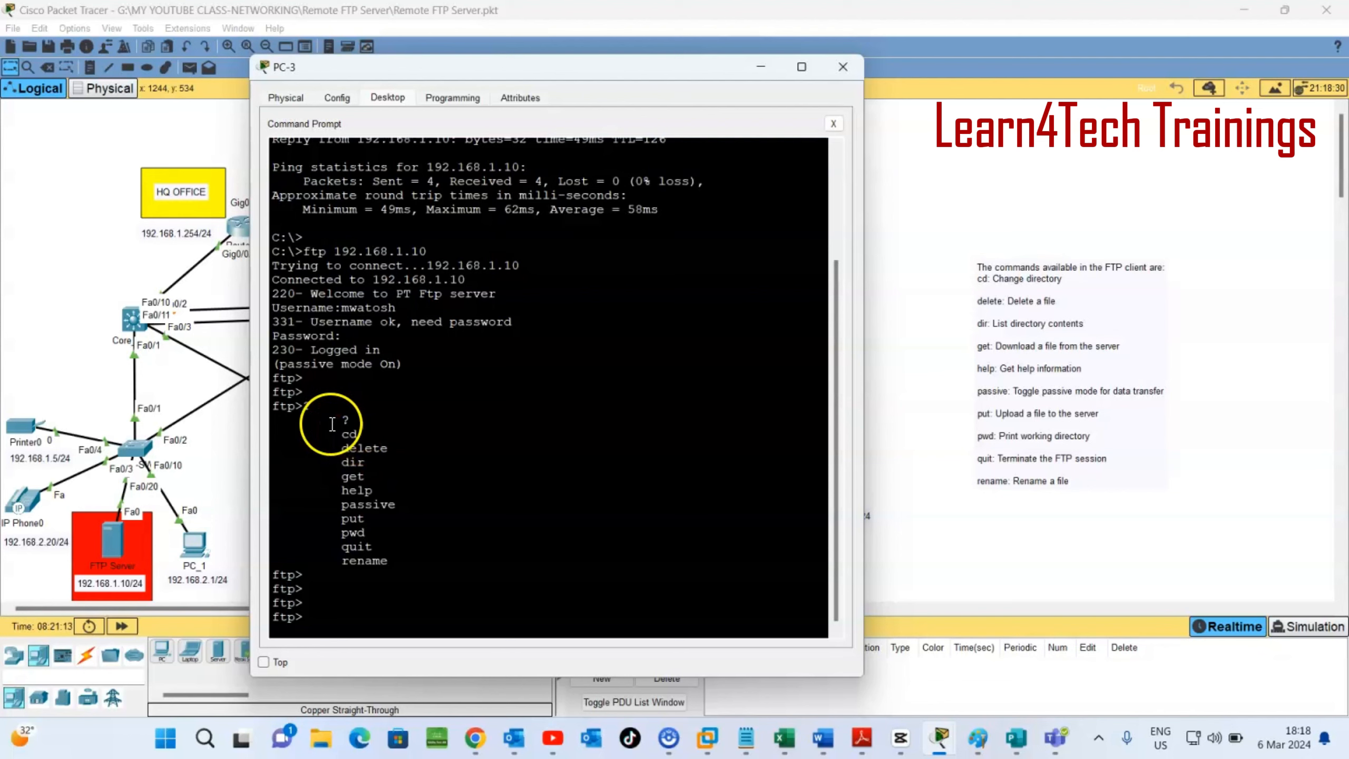
drag(332, 423, 423, 566)
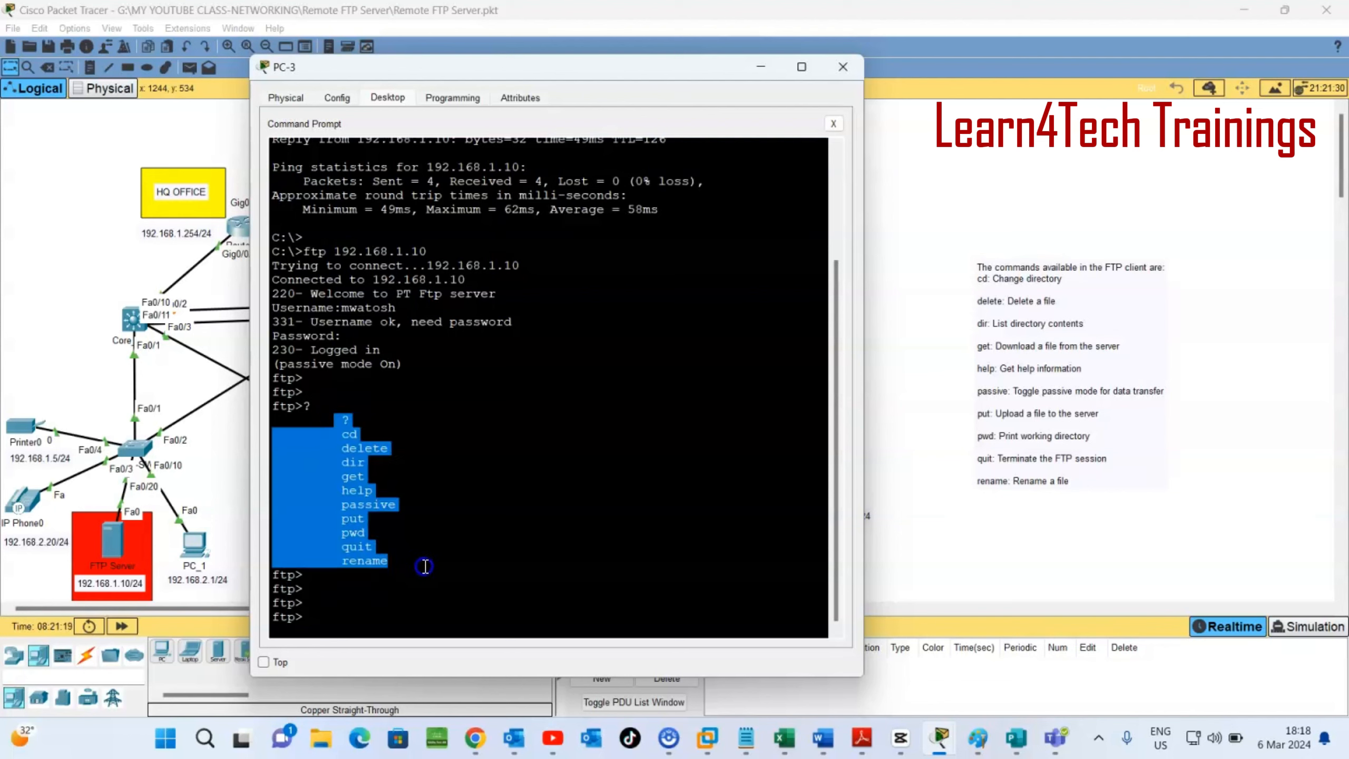
click(446, 513)
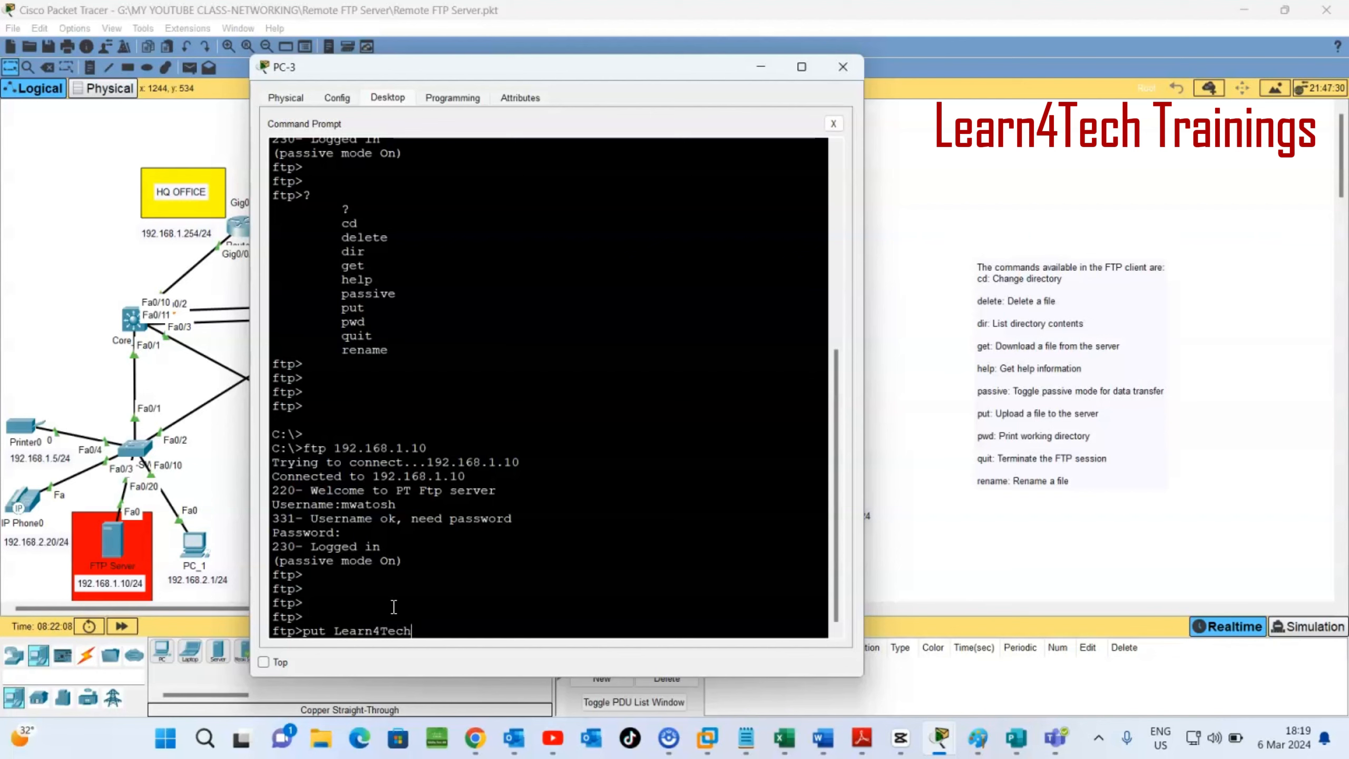
Step: Clear the unfinished put command and list the FTP server's directory with dir
key(BackSpace)
key(BackSpace)
key(BackSpace)
key(BackSpace)
key(BackSpace)
key(BackSpace)
key(BackSpace)
key(BackSpace)
key(BackSpace)
key(BackSpace)
key(BackSpace)
key(BackSpace)
key(BackSpace)
key(BackSpace)
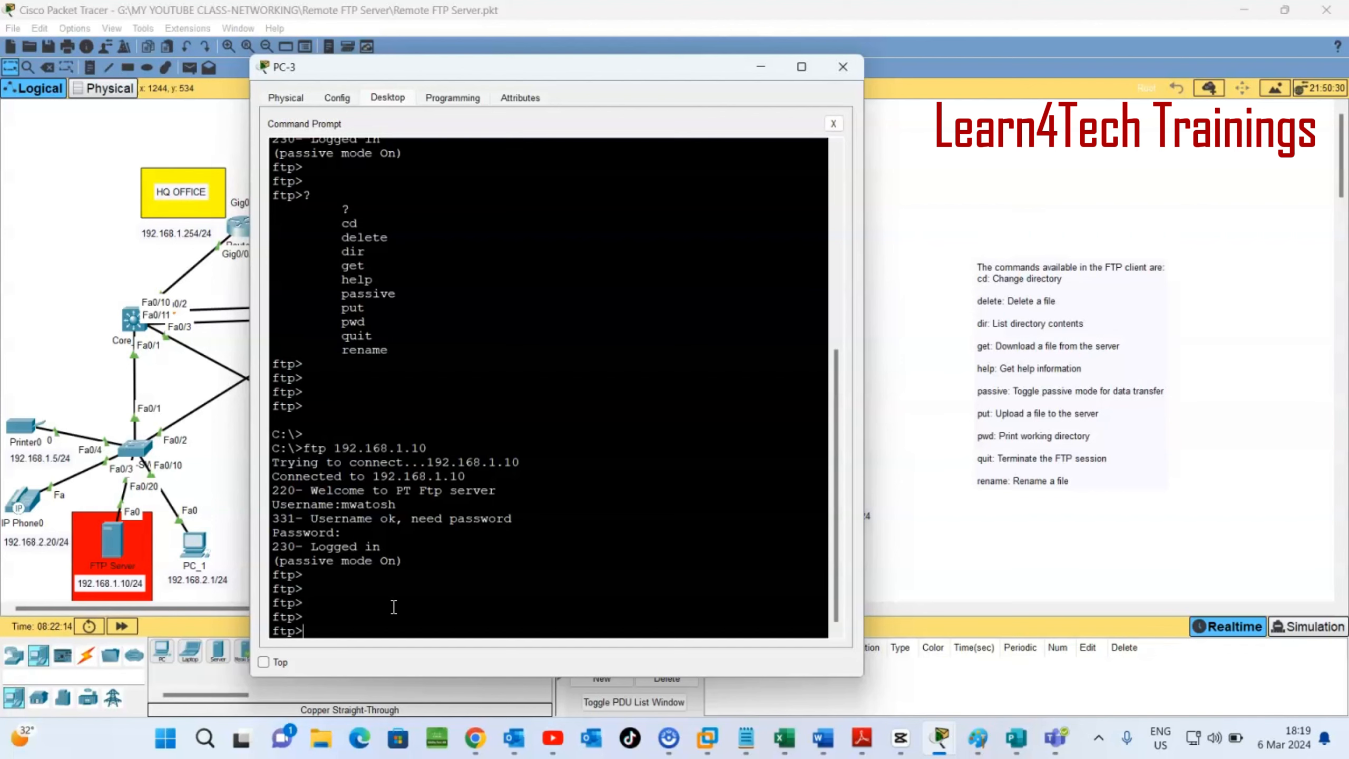
text(dir)
key(Return)
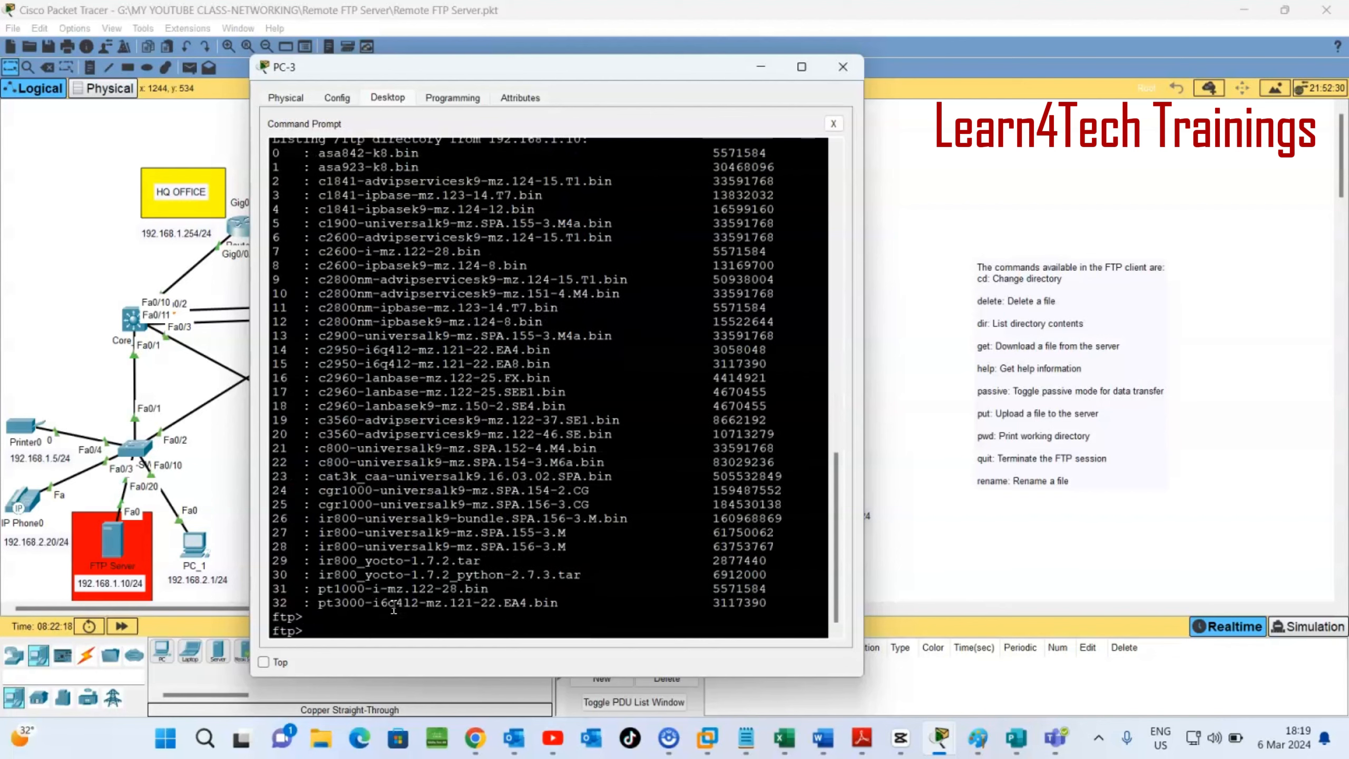
Step: Examine the FTP directory listing from first to last entry to see which files the server already holds
scroll(365, 307, up, 2)
scroll(364, 307, down, 3)
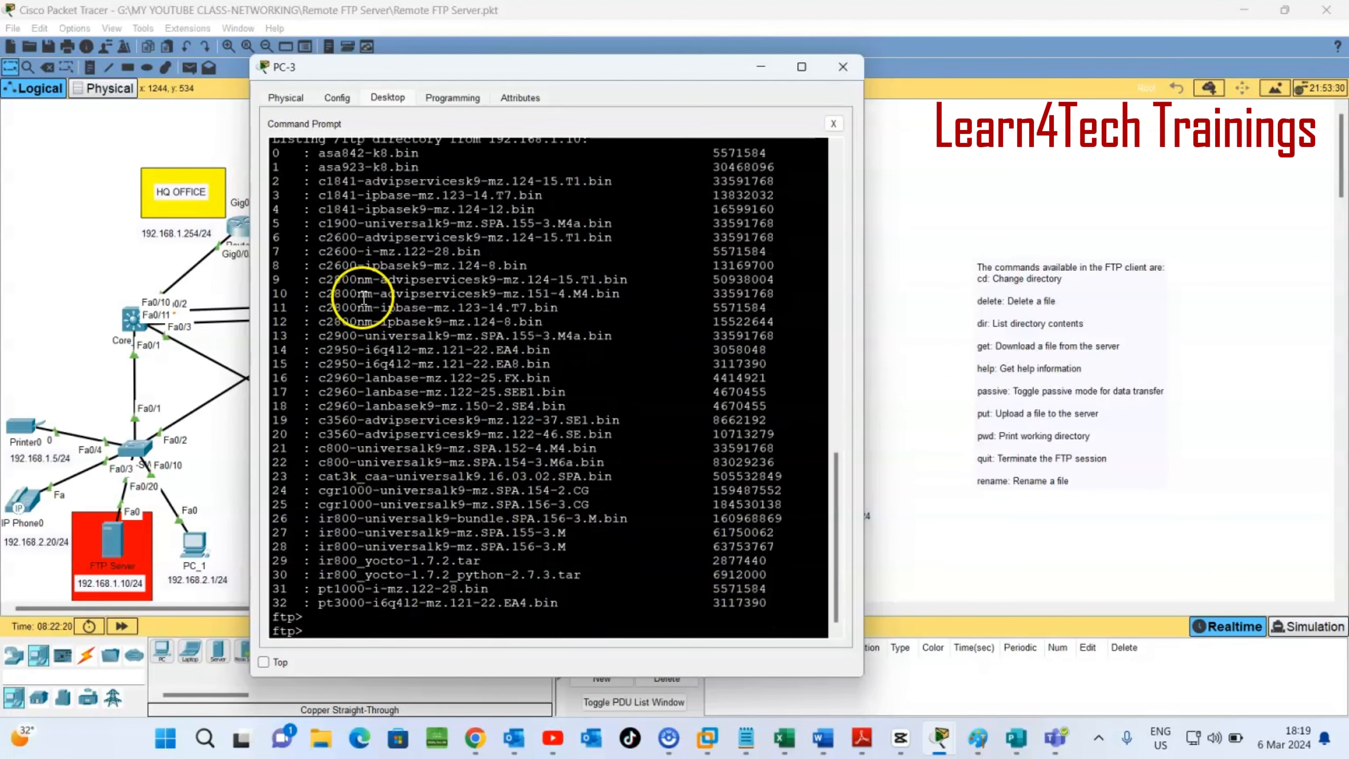
scroll(355, 302, up, 6)
scroll(352, 265, down, 4)
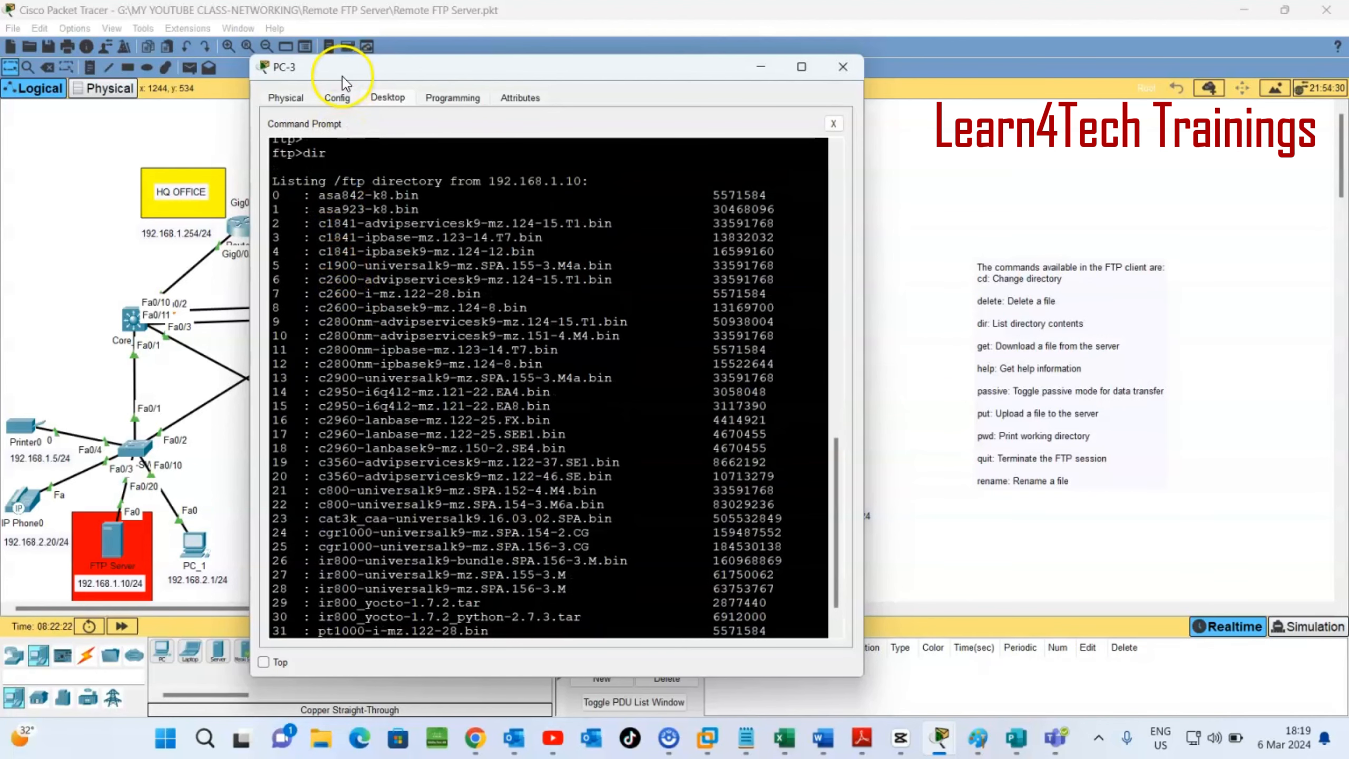
drag(277, 78, 386, 96)
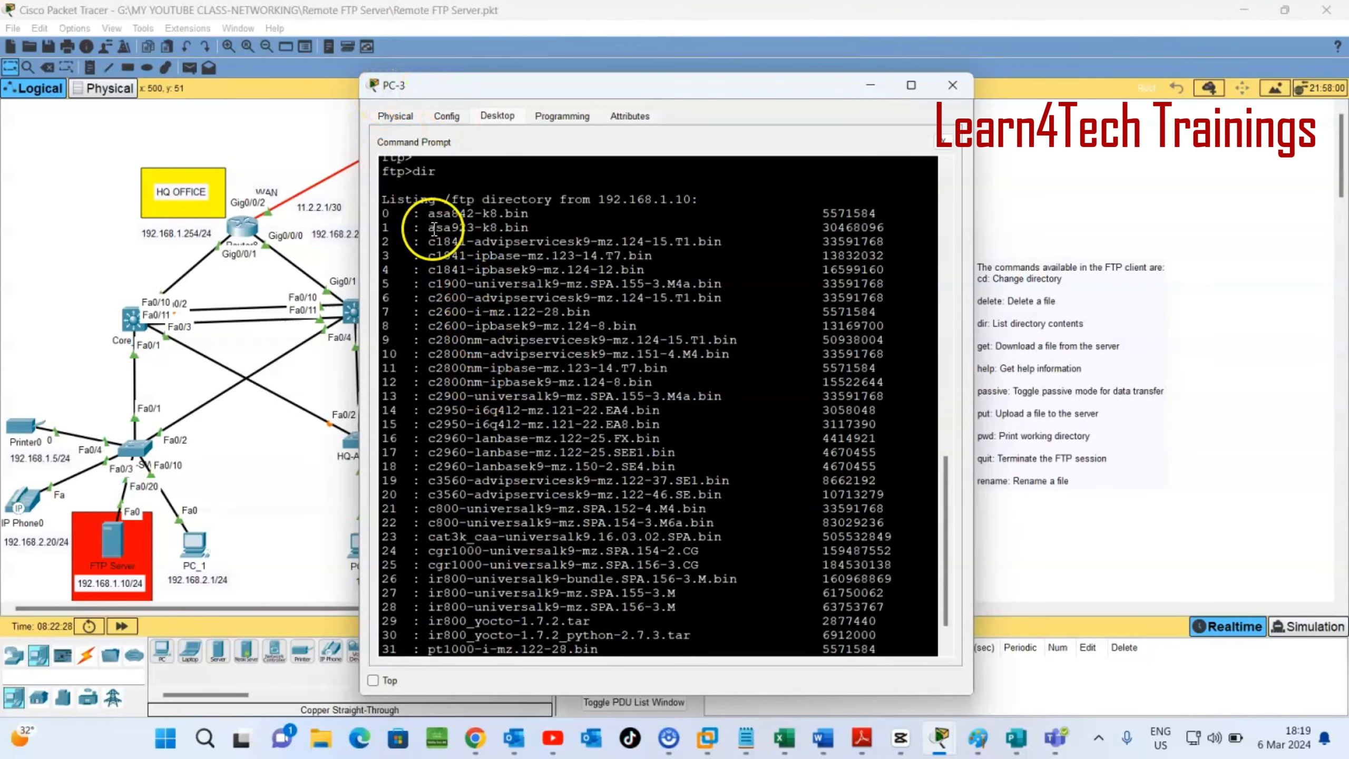
scroll(436, 240, up, 4)
scroll(441, 255, down, 5)
scroll(441, 256, up, 3)
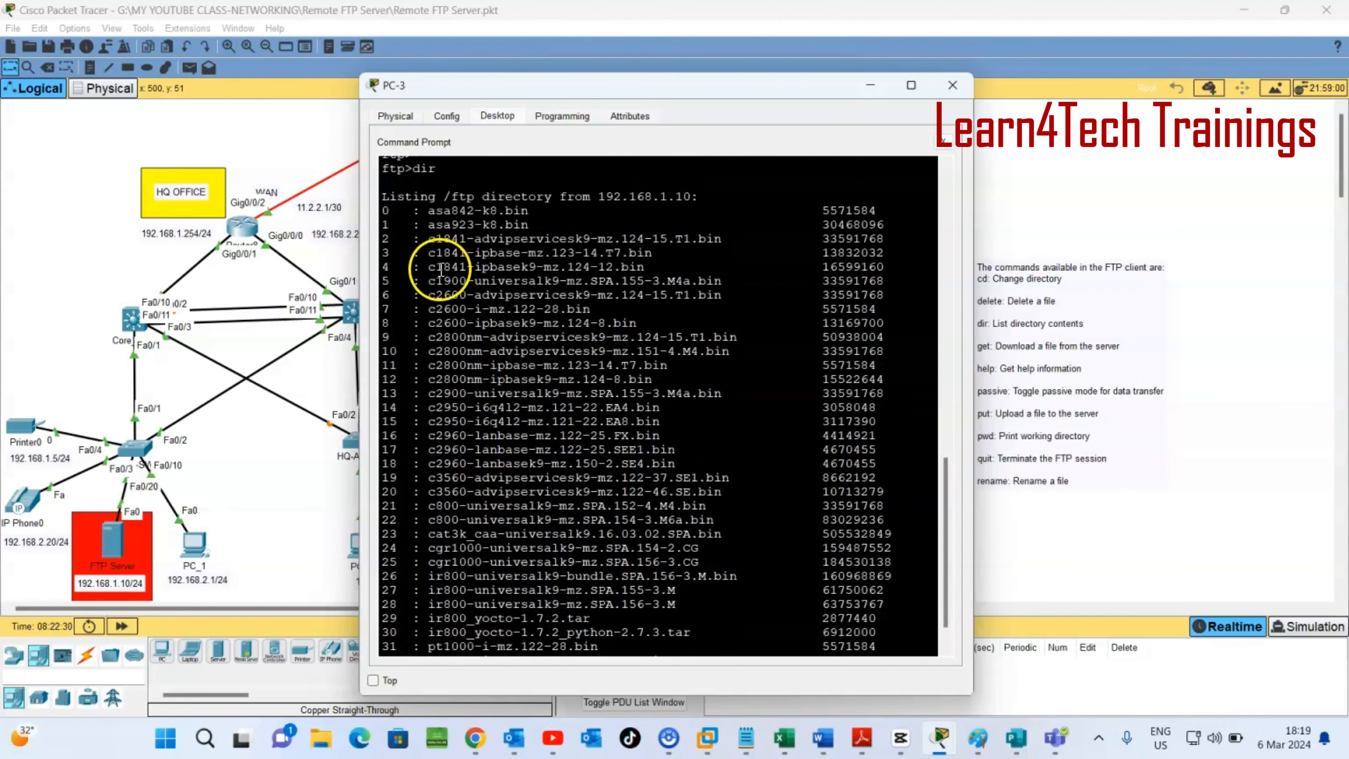
scroll(441, 256, down, 3)
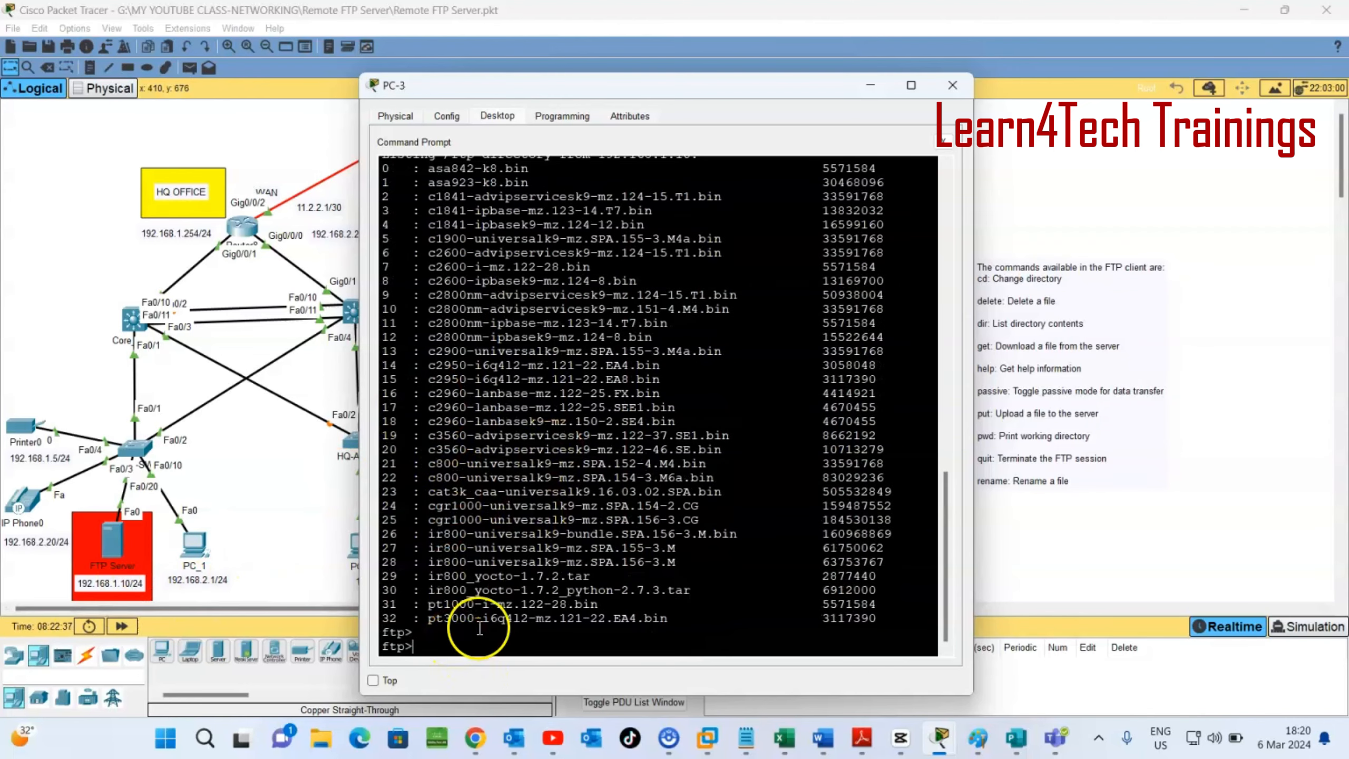
scroll(463, 304, up, 4)
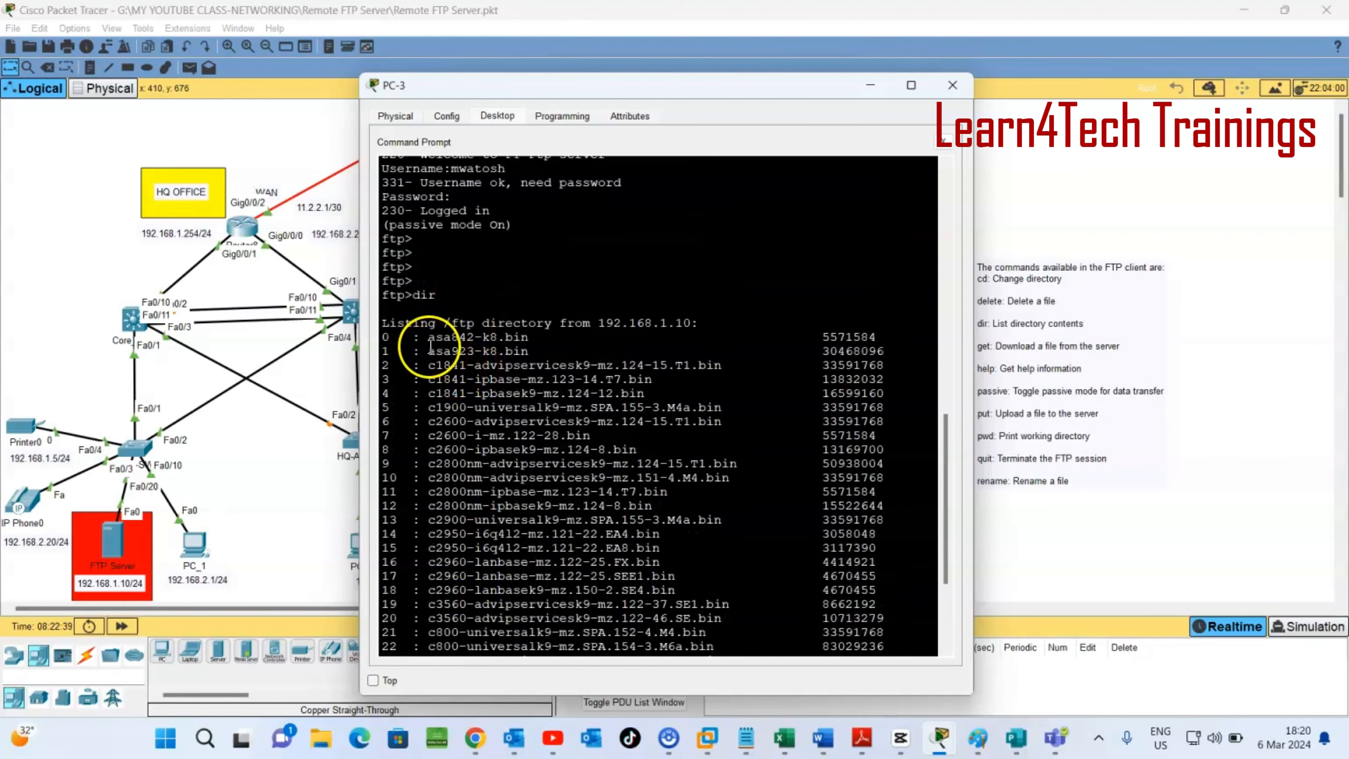
Step: Upload Learn4Tech.txt from PC-3 to the FTP server with the put command
scroll(520, 334, down, 4)
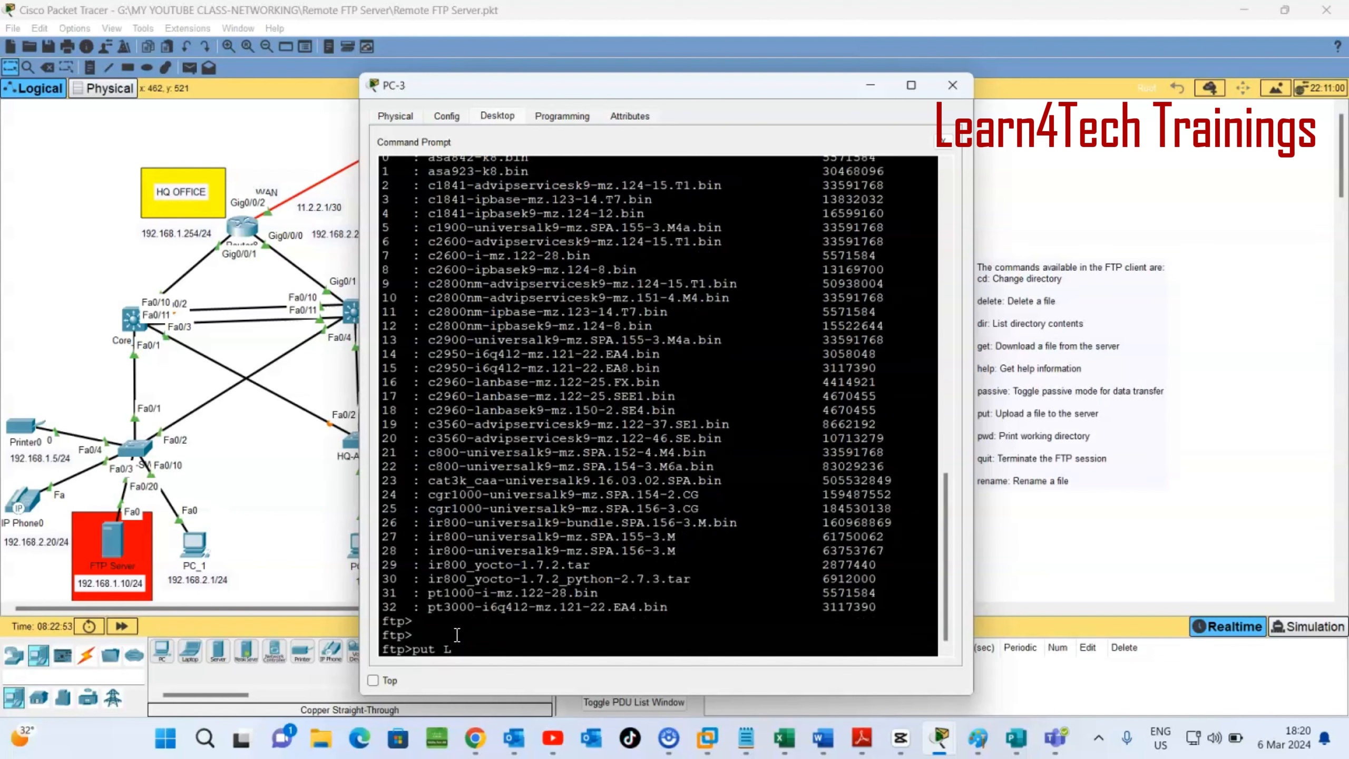
text(Learn4Tech.txt)
key(Return)
key(Return)
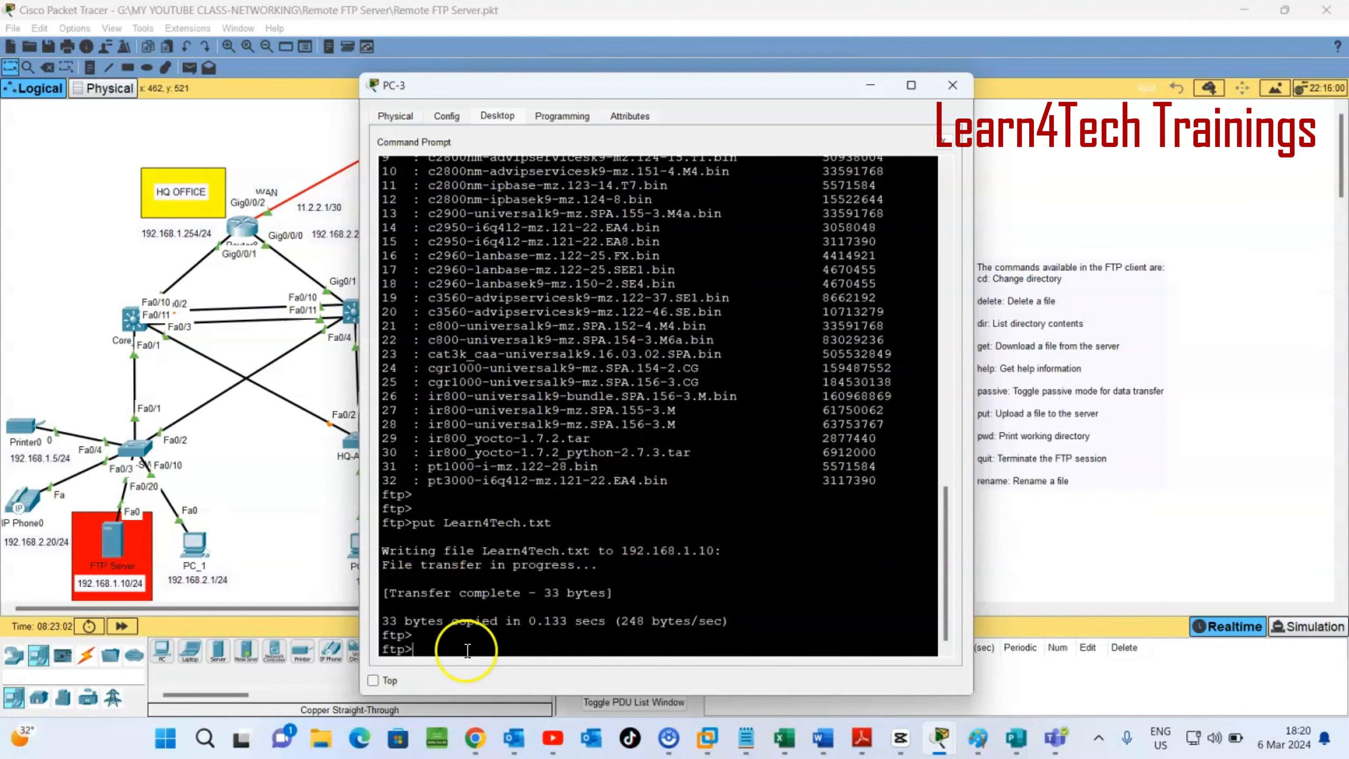
key(Return)
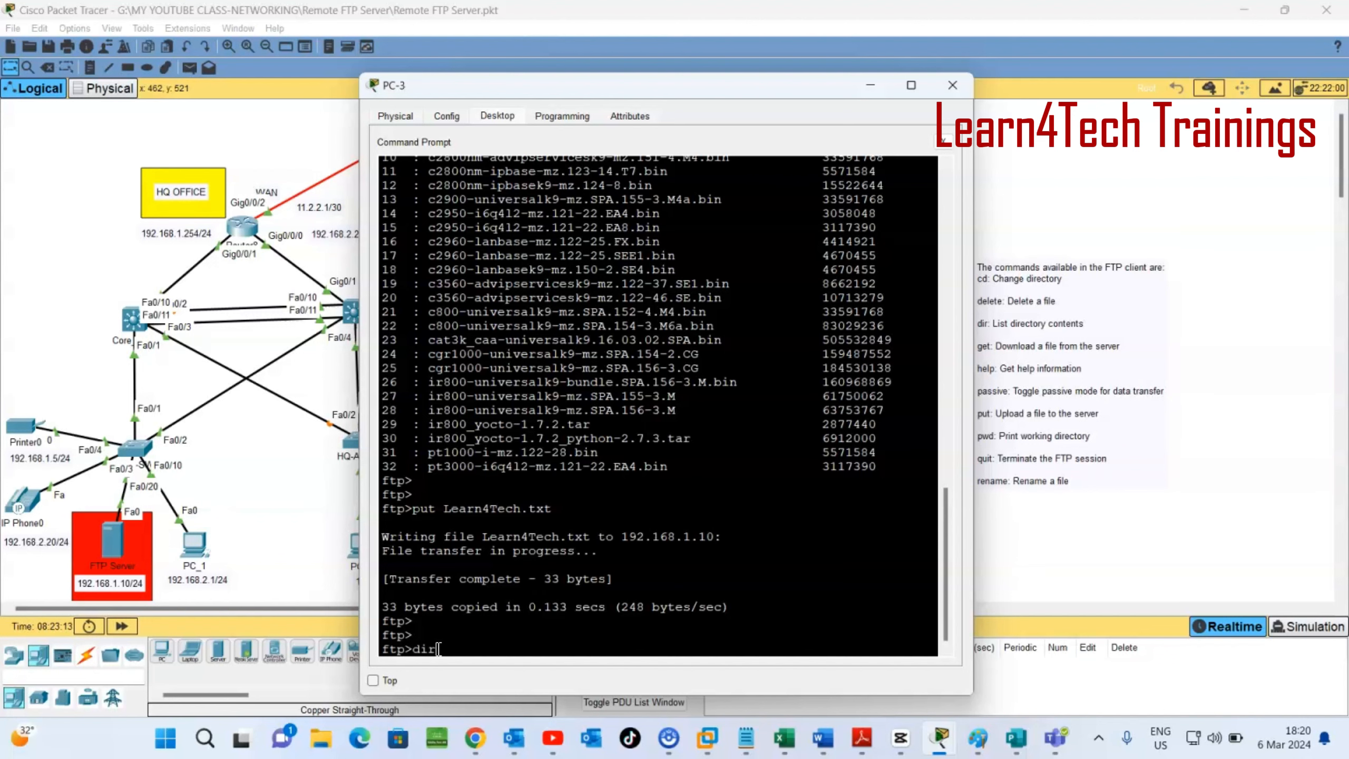
Step: List the FTP directory again with dir and check it for the uploaded Learn4Tech.txt
key(Return)
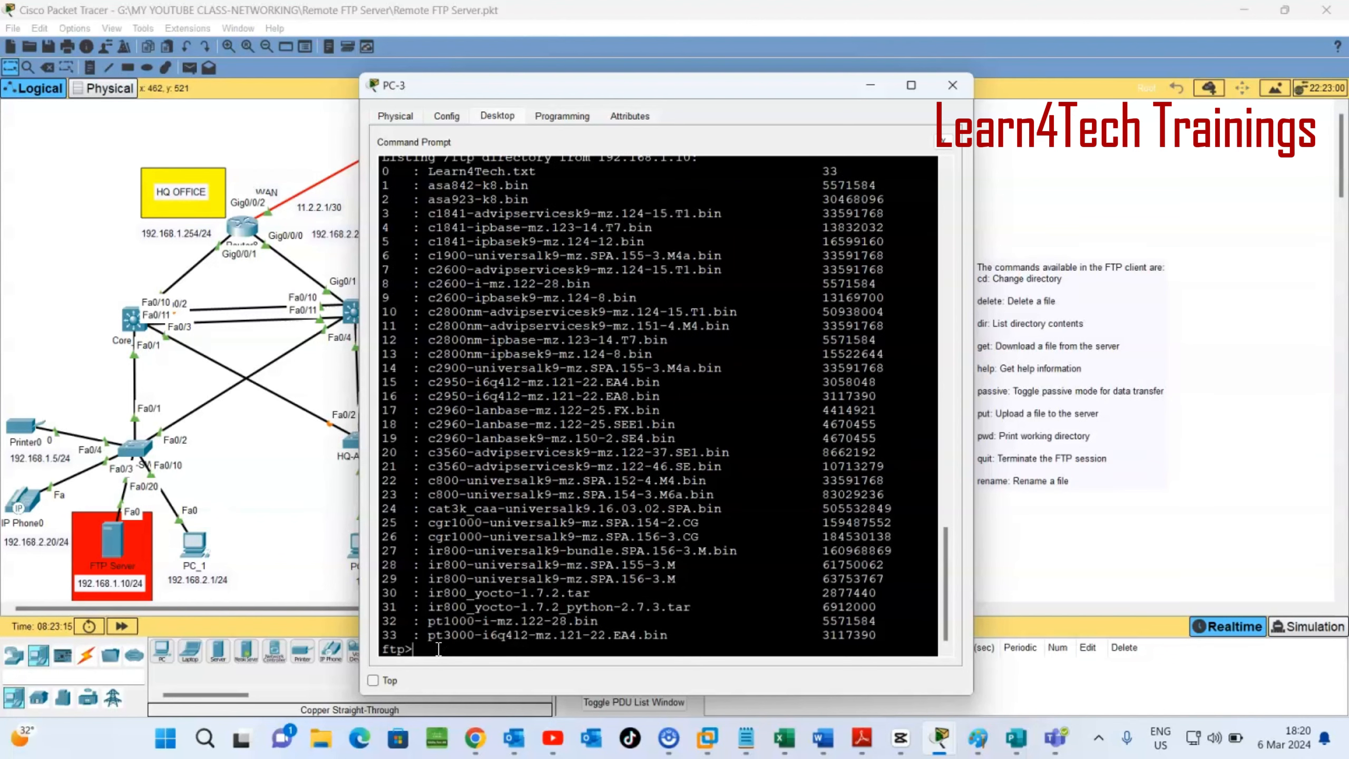
scroll(449, 263, up, 2)
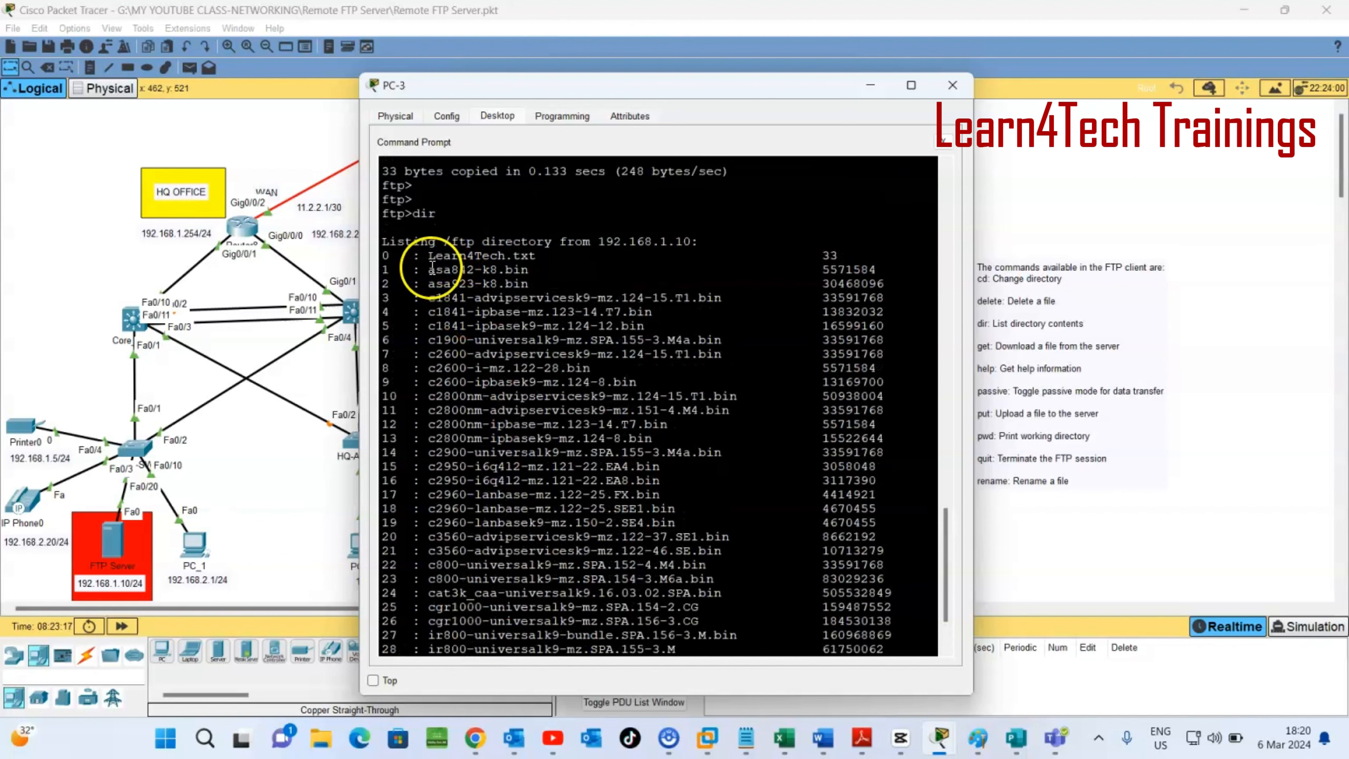
drag(428, 257, 552, 258)
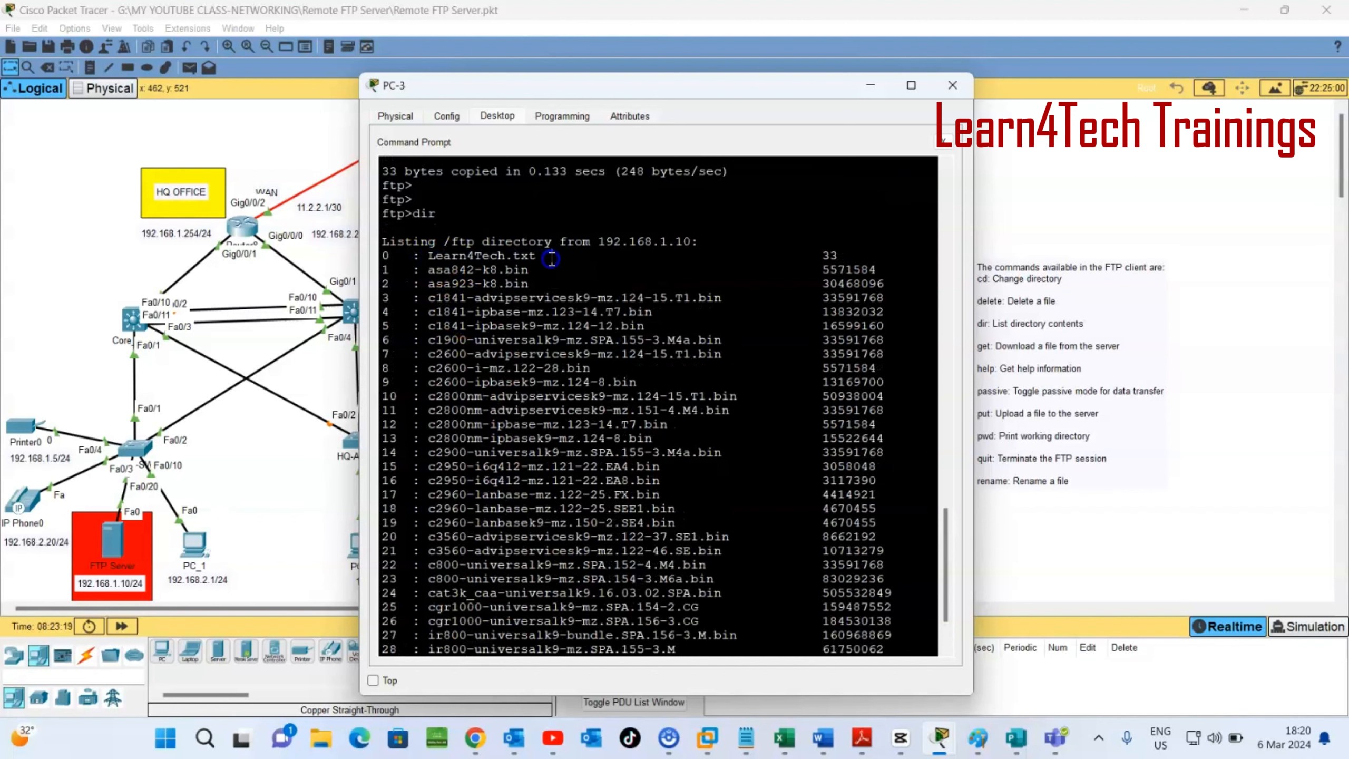
Step: Check the HQ FTP Server's FTP service file list for Learn4Tech.txt and return to the topology
click(112, 538)
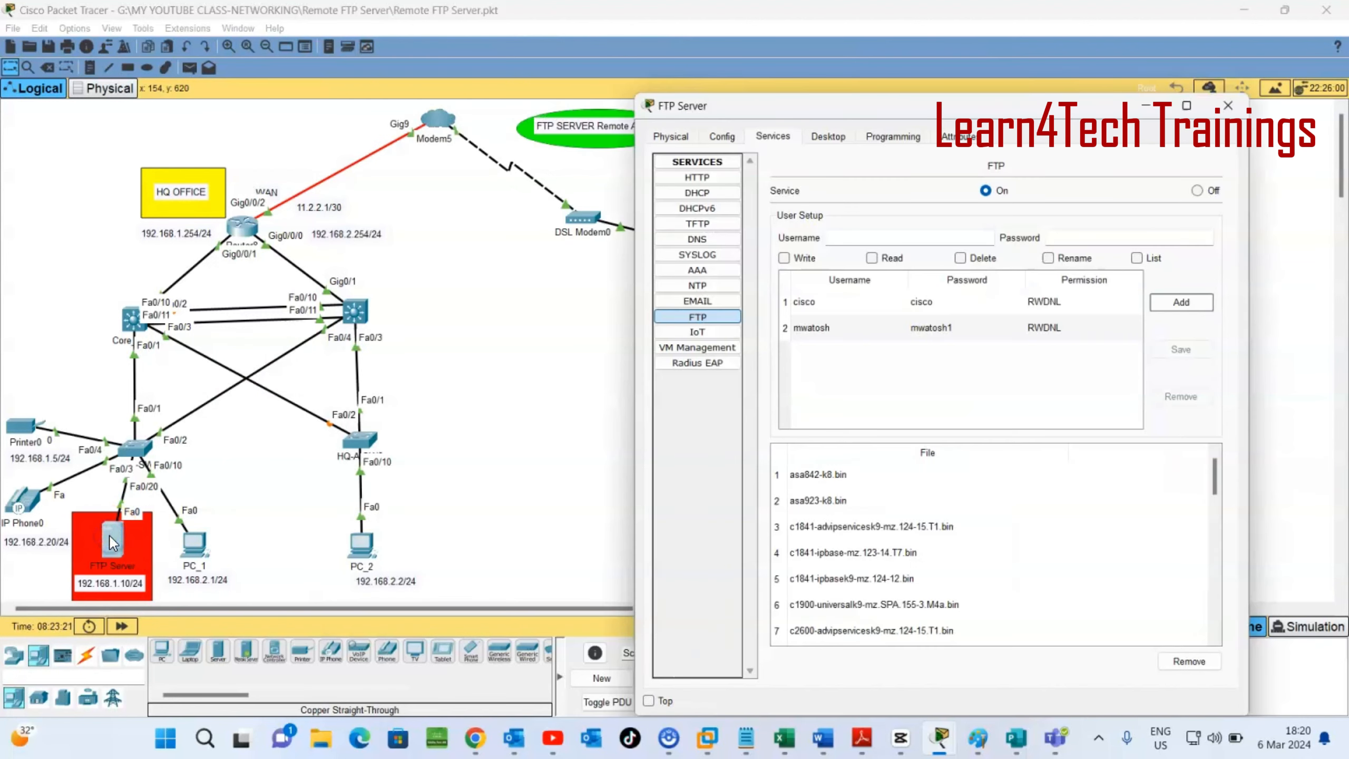
click(685, 318)
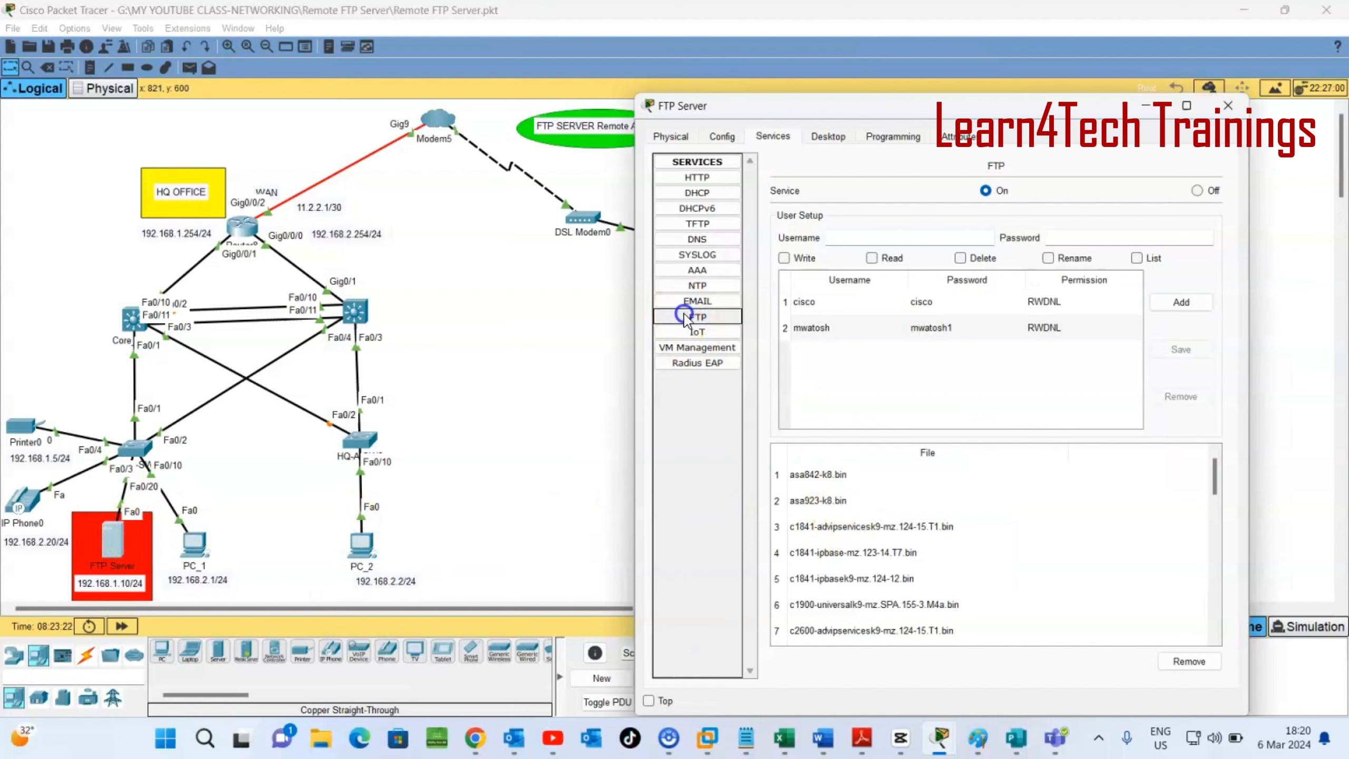
click(808, 476)
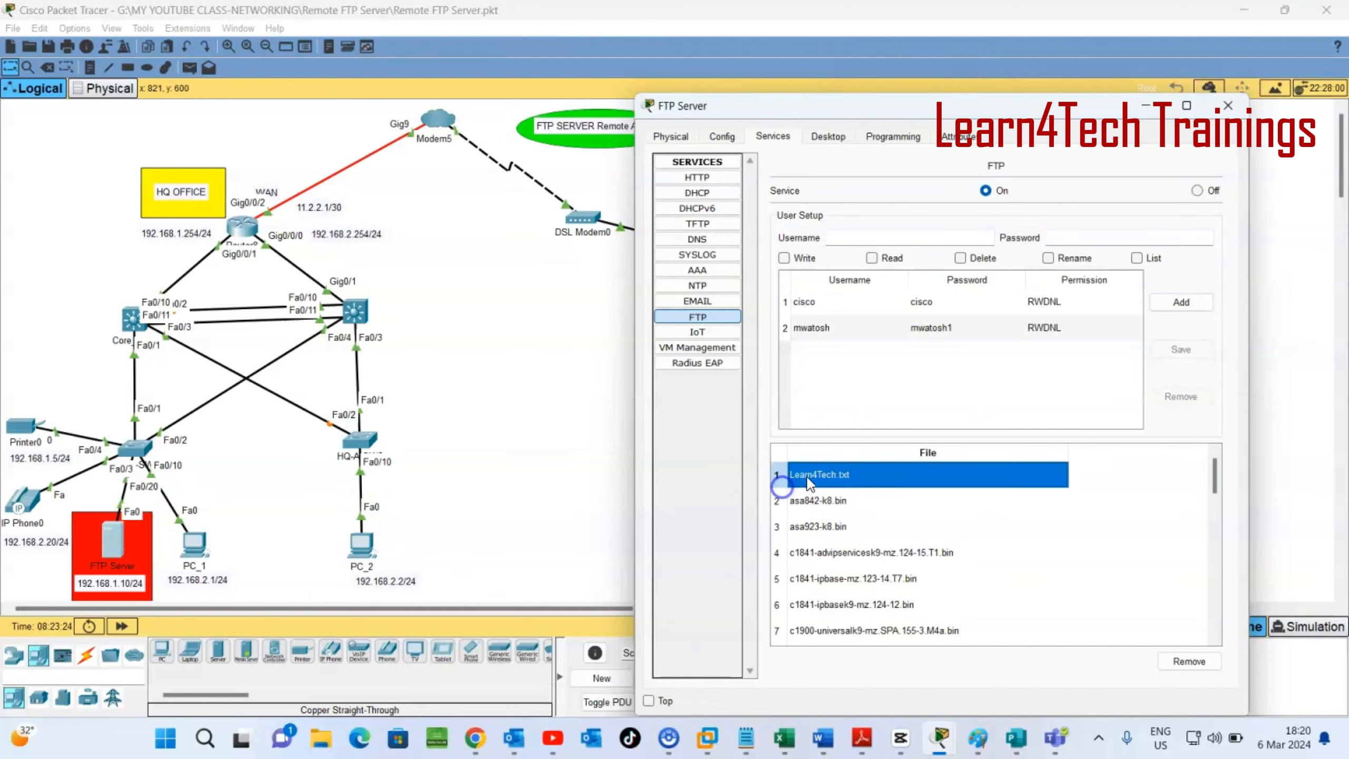
click(357, 540)
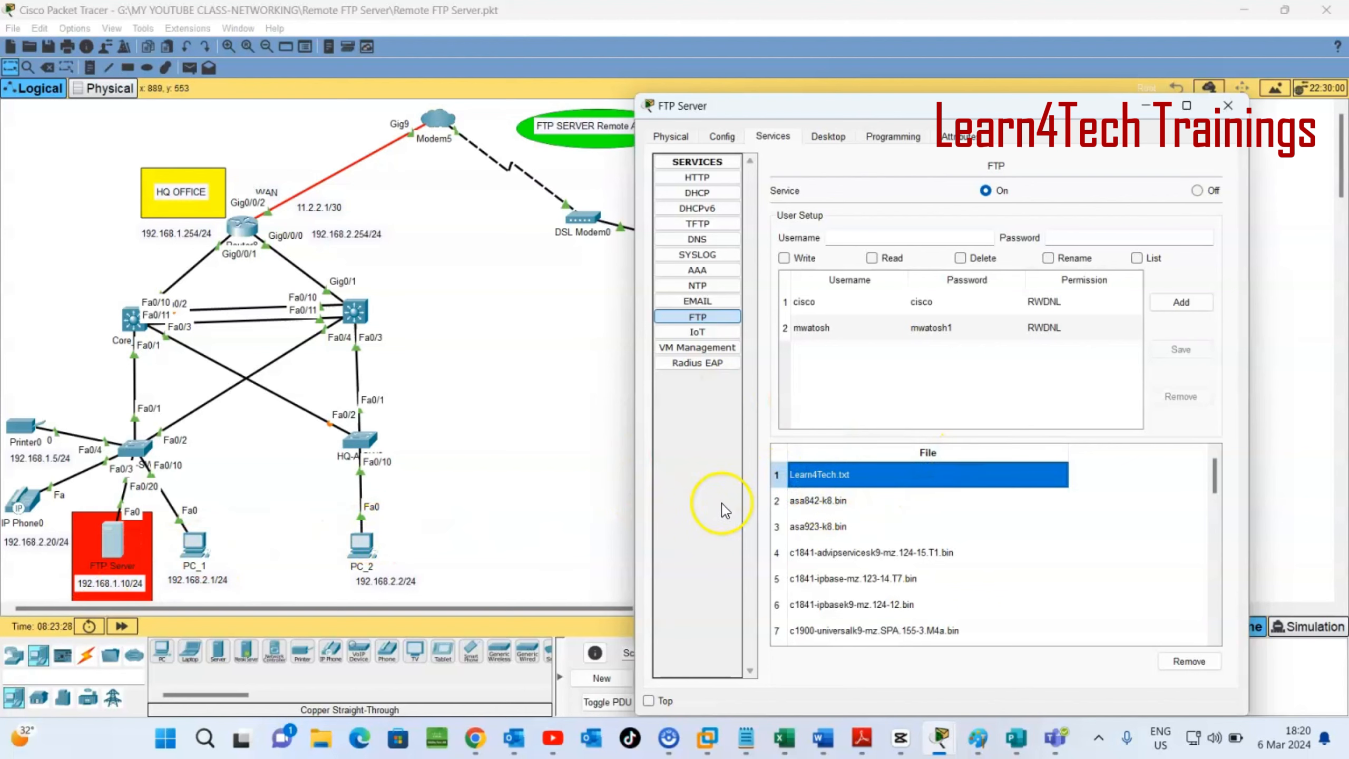
drag(828, 105, 938, 98)
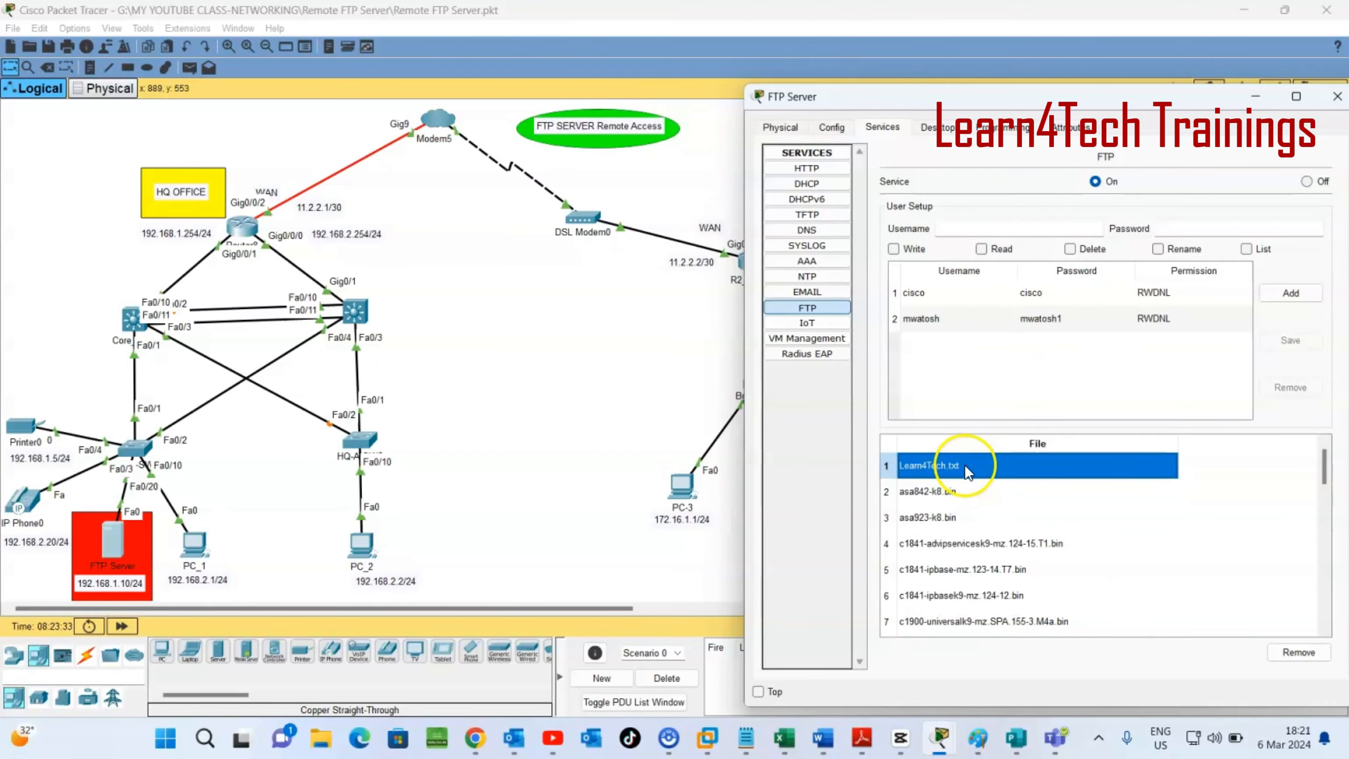
click(671, 425)
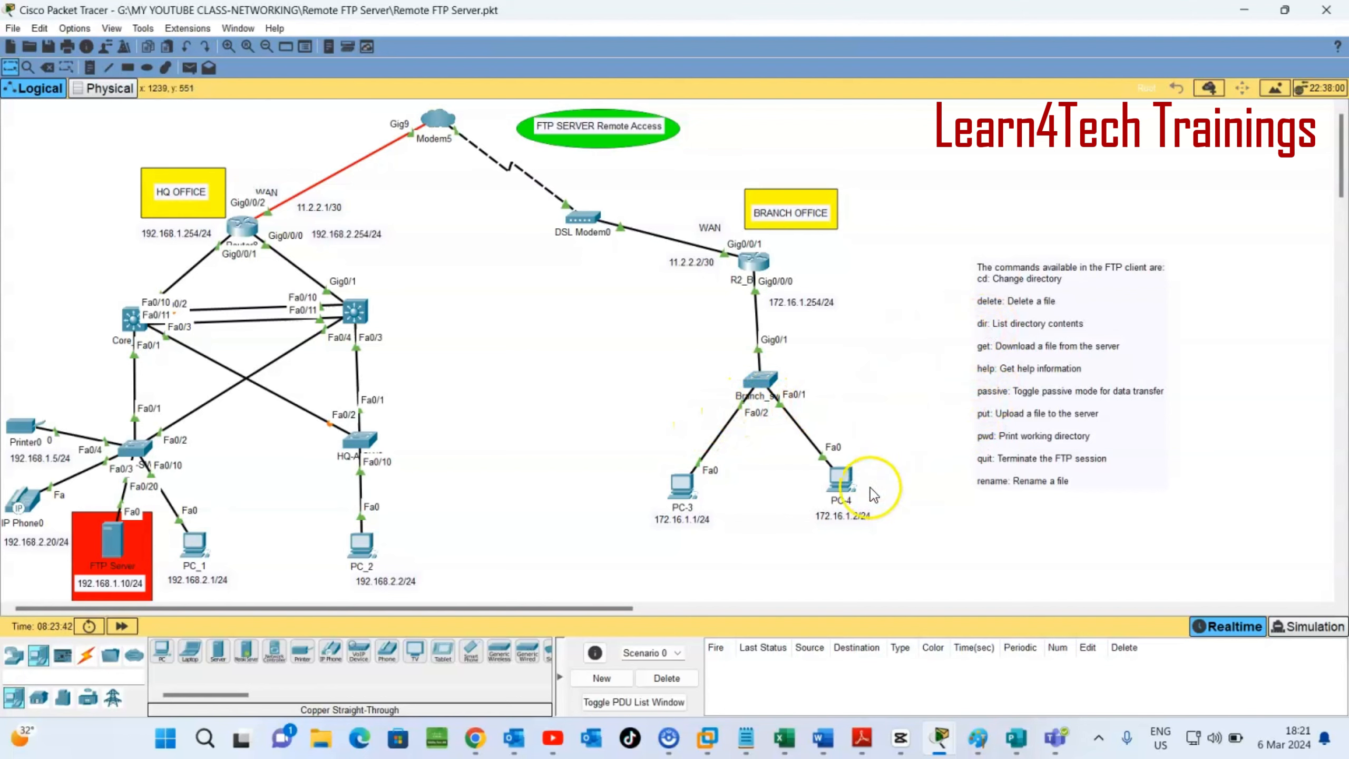
Step: Open the command prompt on branch PC-4
click(848, 484)
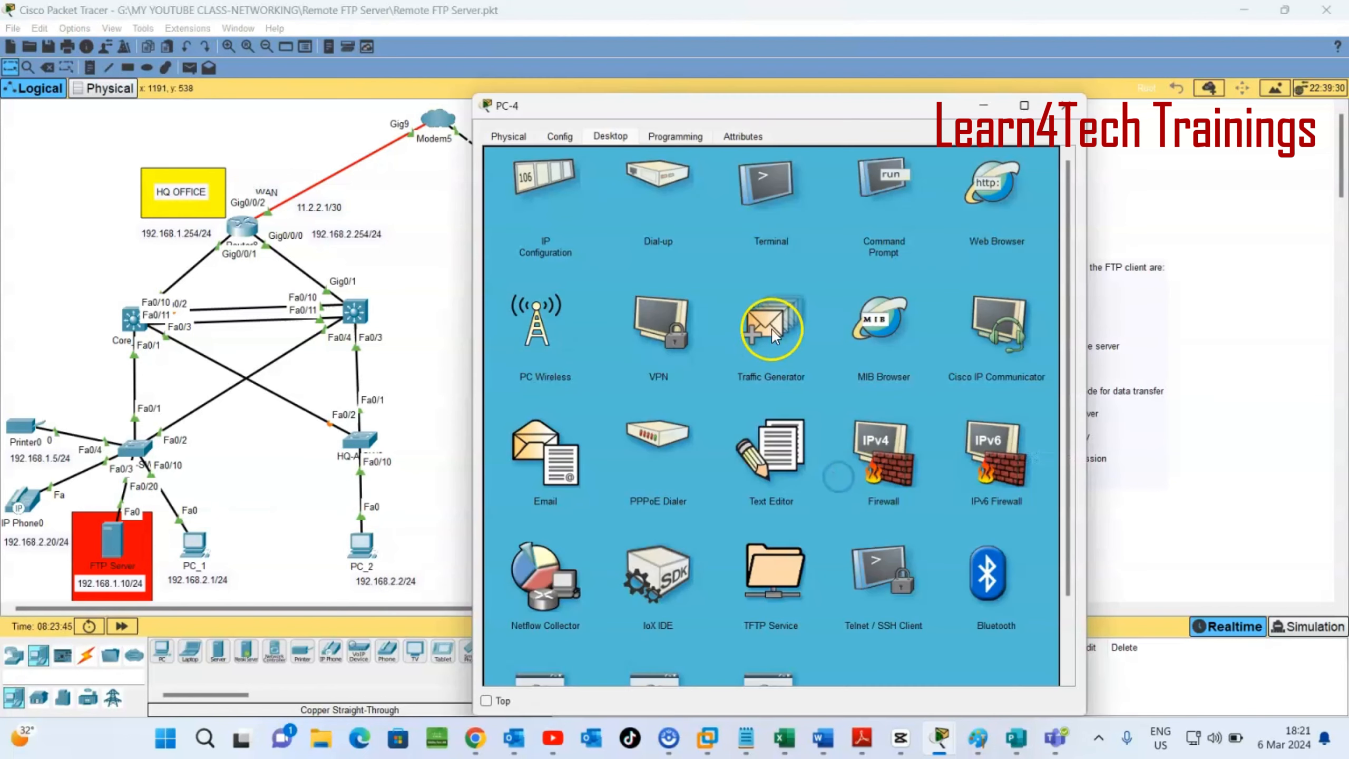
drag(852, 106, 611, 103)
click(629, 186)
click(383, 366)
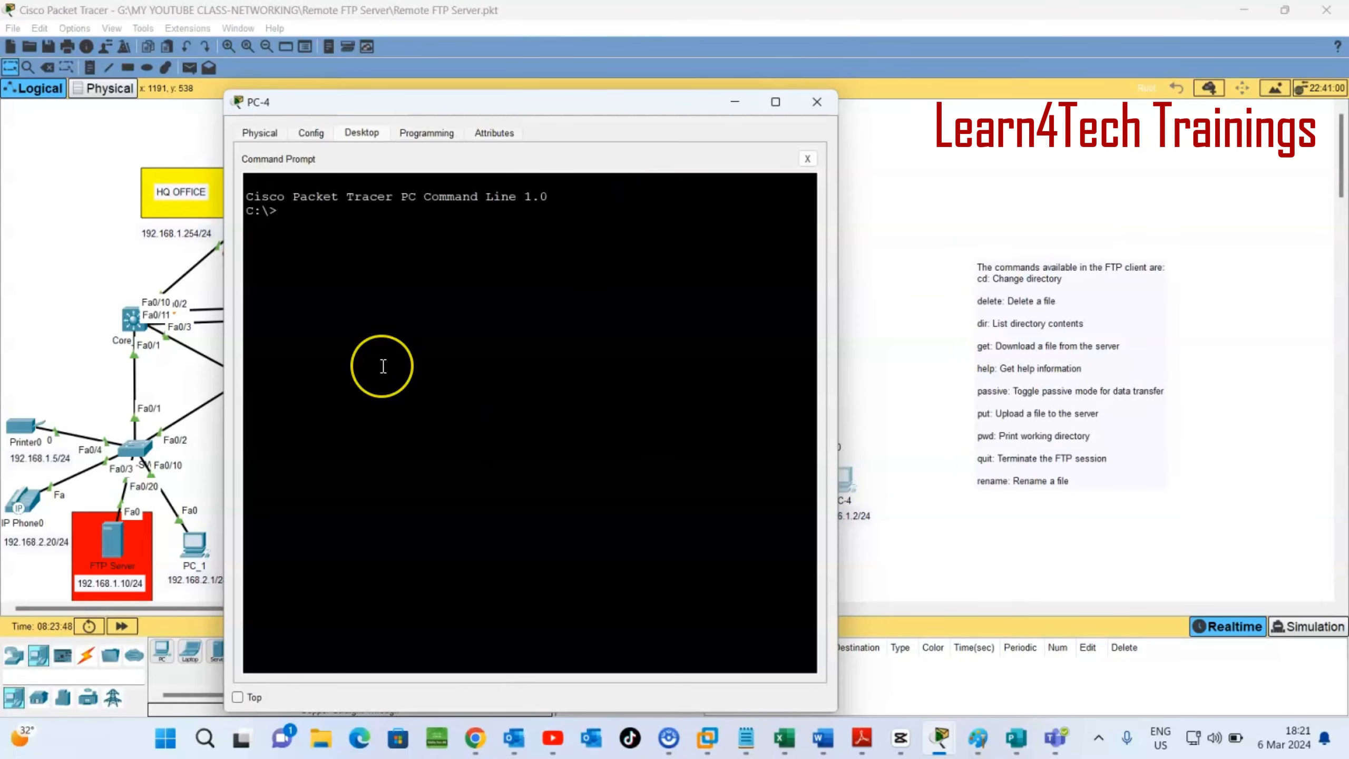
Step: Ping the FTP server at 192.168.1.10 from PC-4 to test connectivity
key(Return)
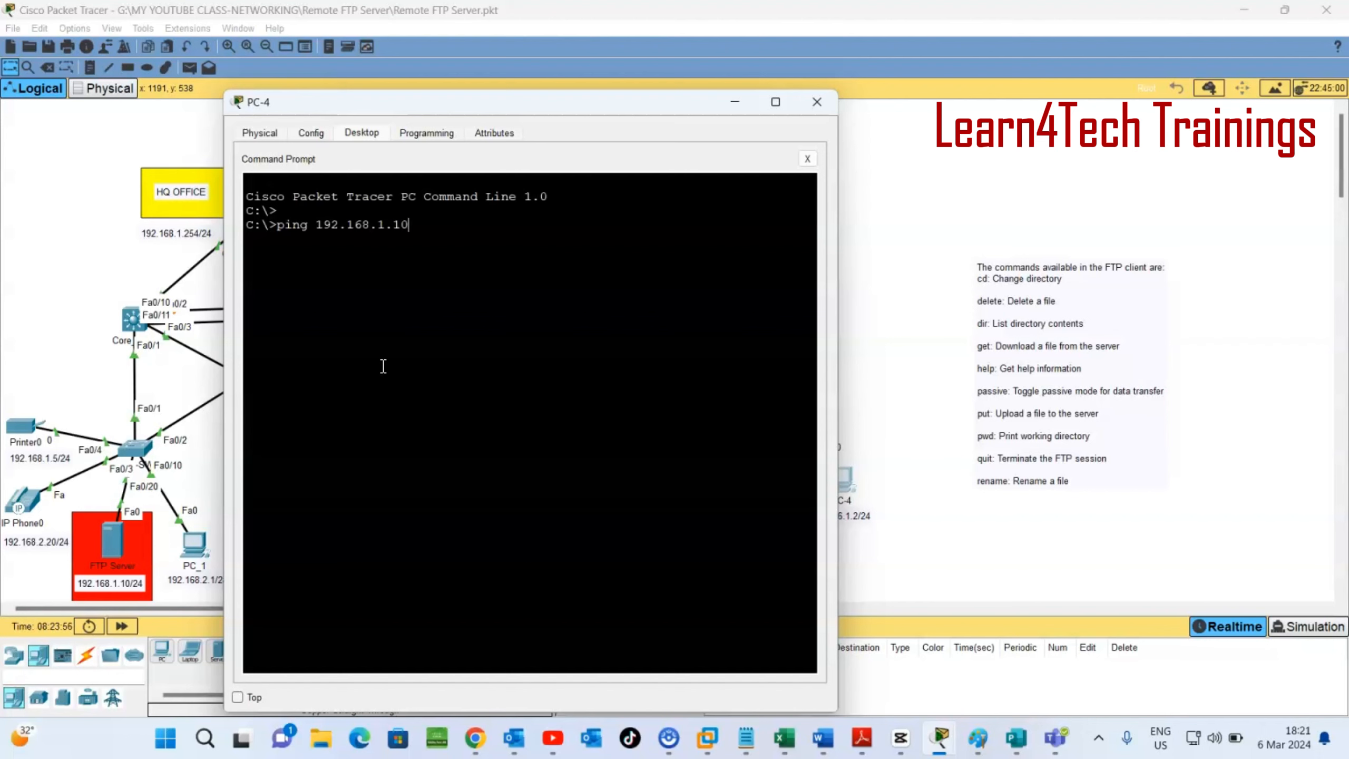
text(ping 192.168.1.10)
key(Return)
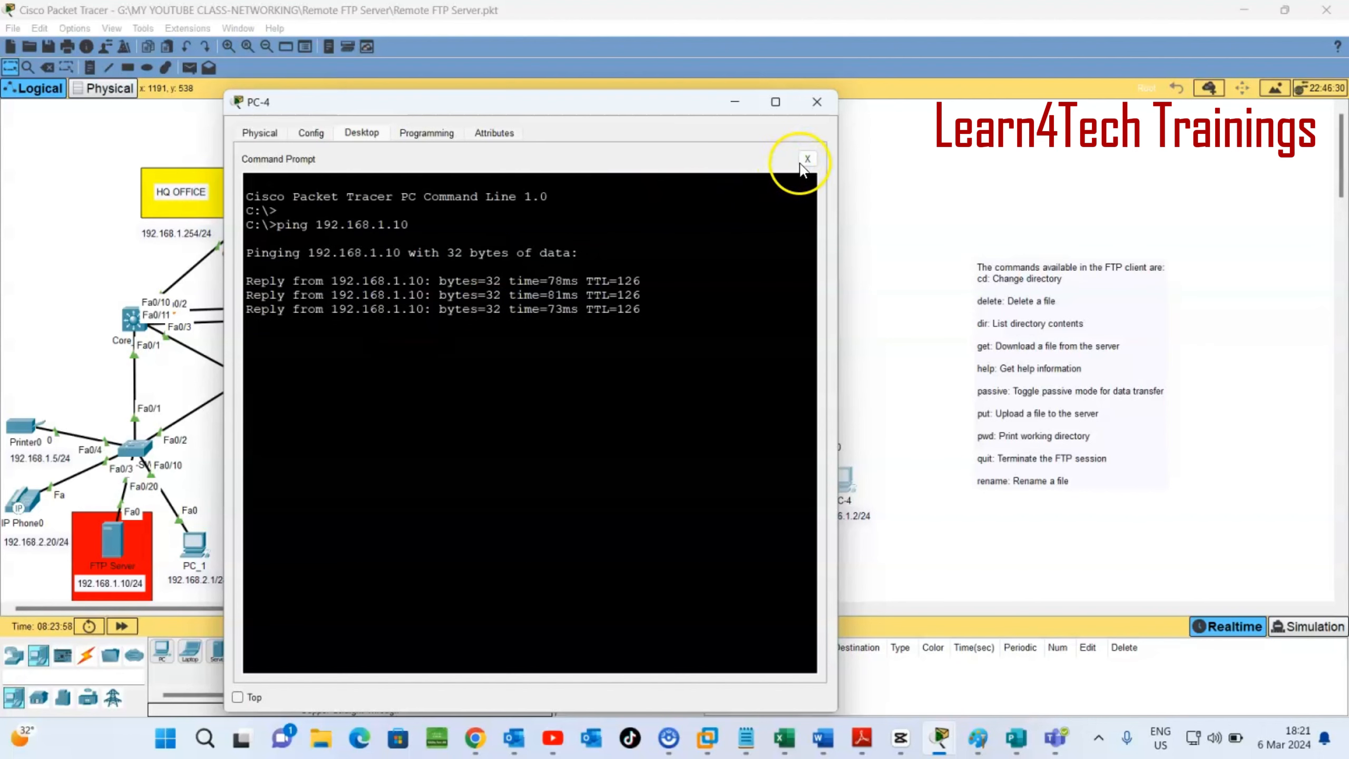
Step: Open sampleFile.txt in PC-4's Text Editor to check the files stored locally before the download
click(807, 159)
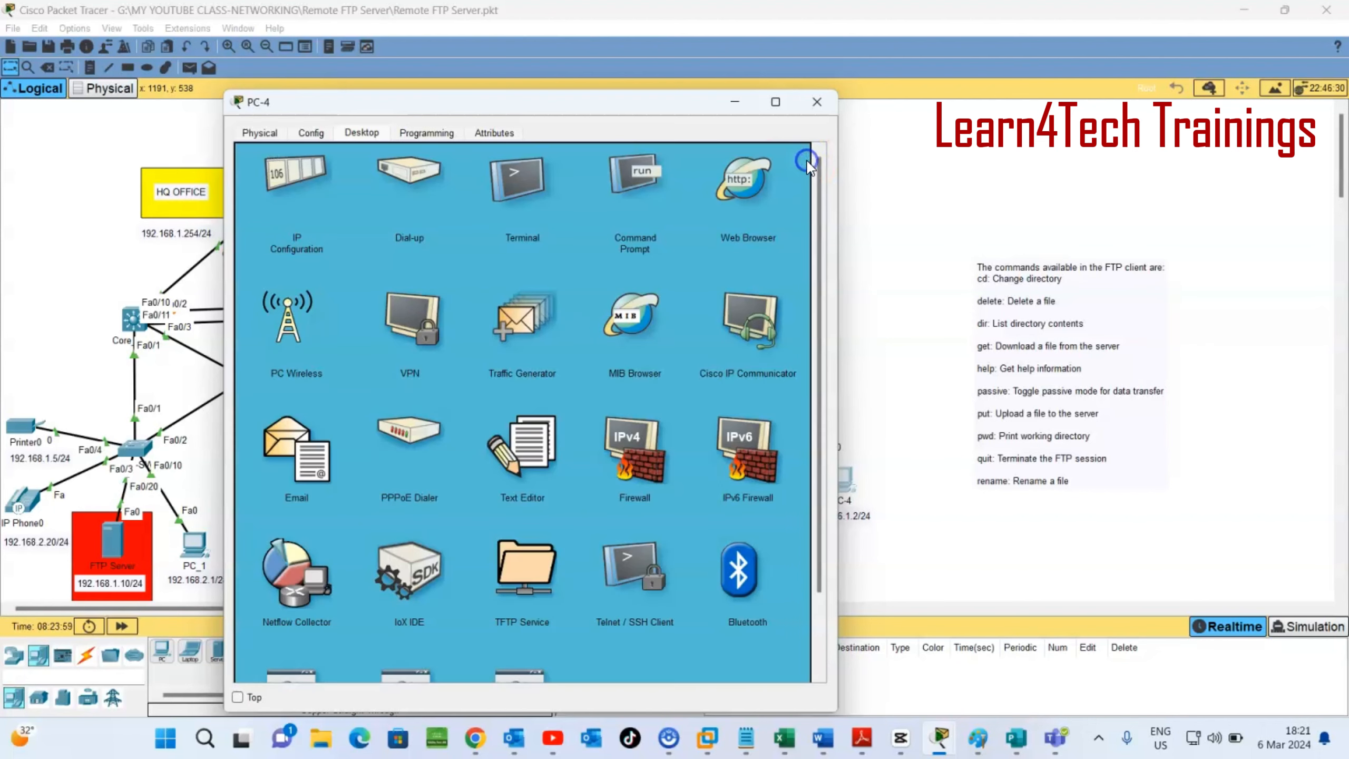
click(536, 444)
click(254, 181)
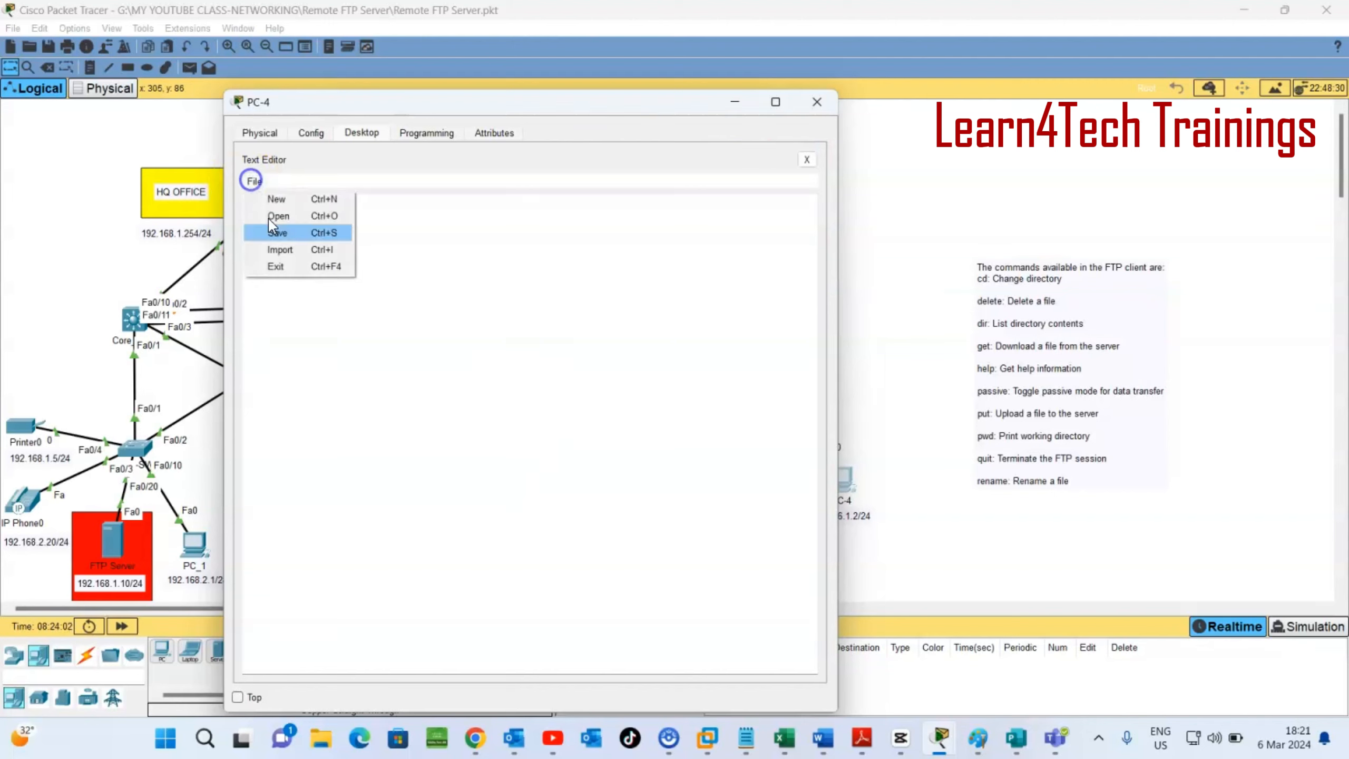
click(279, 217)
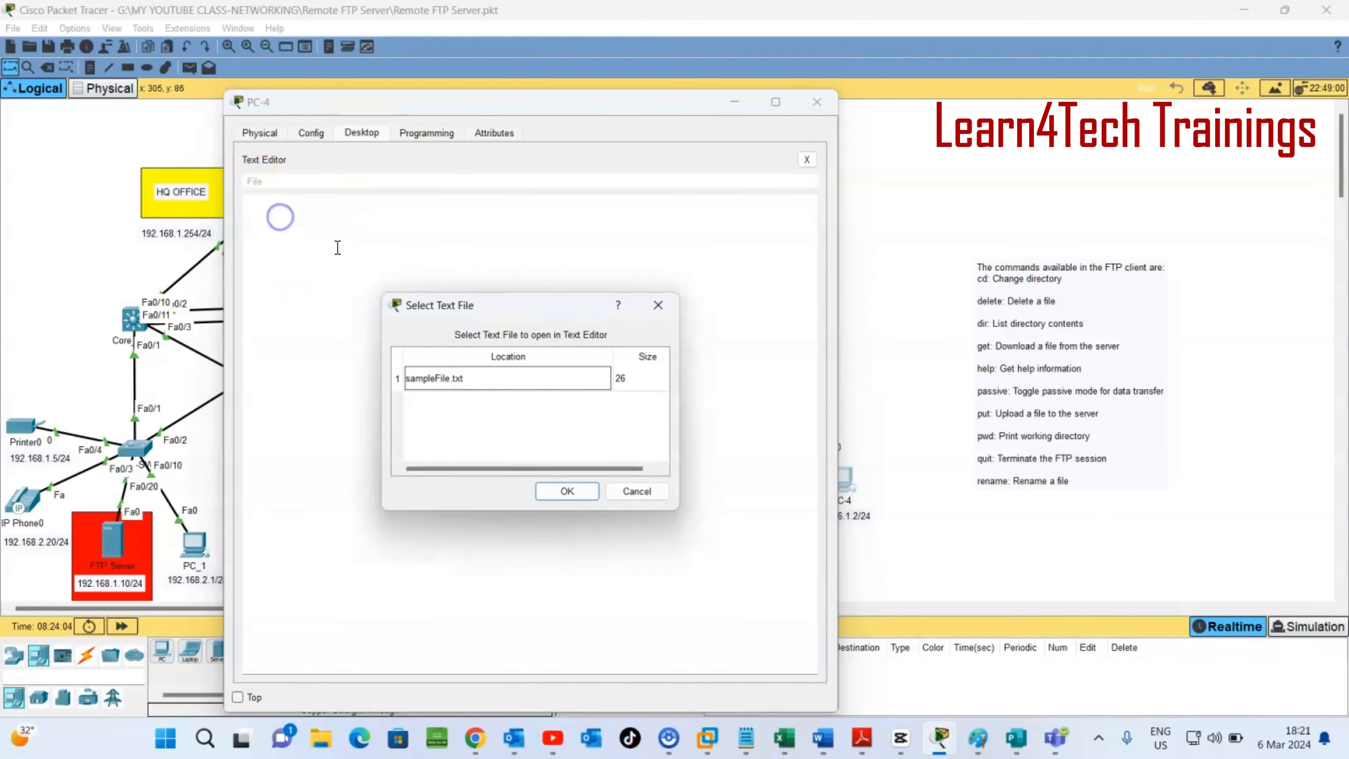
click(419, 378)
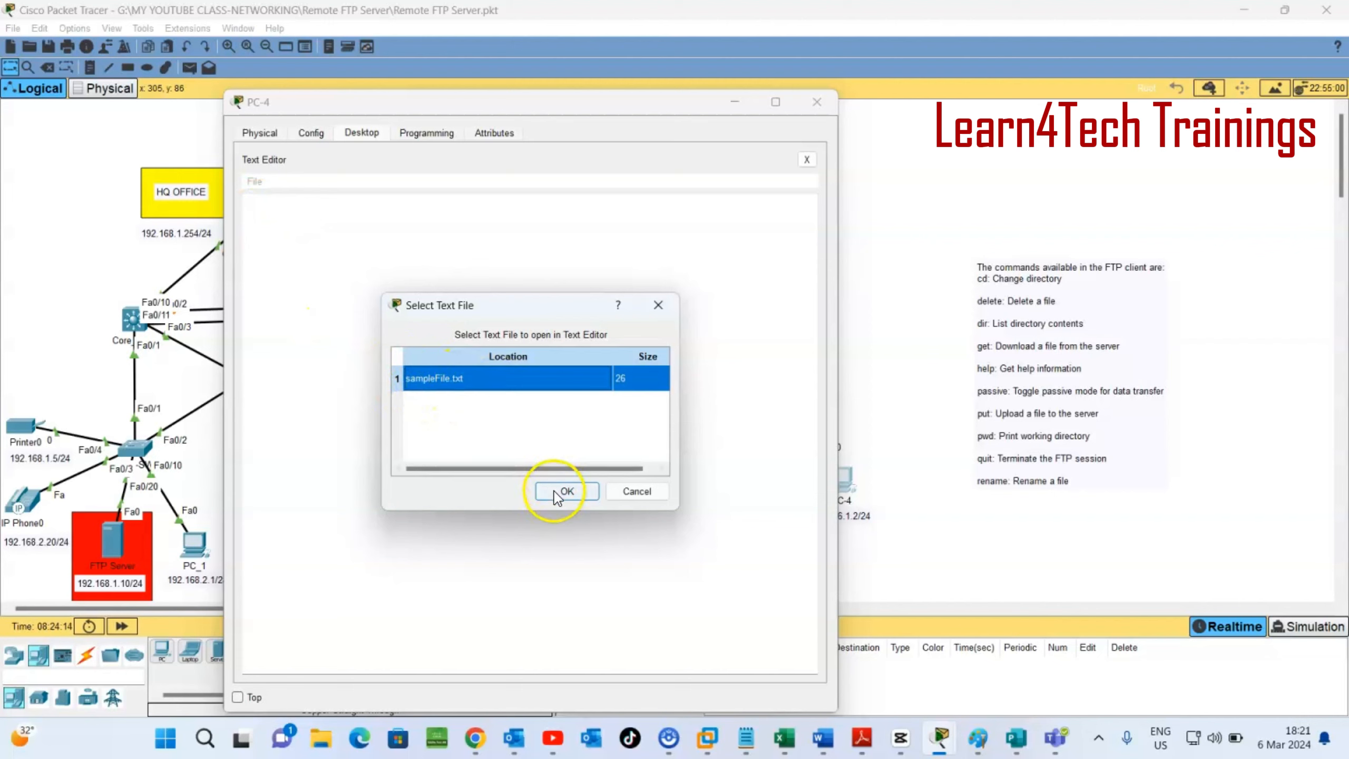
click(567, 496)
click(453, 365)
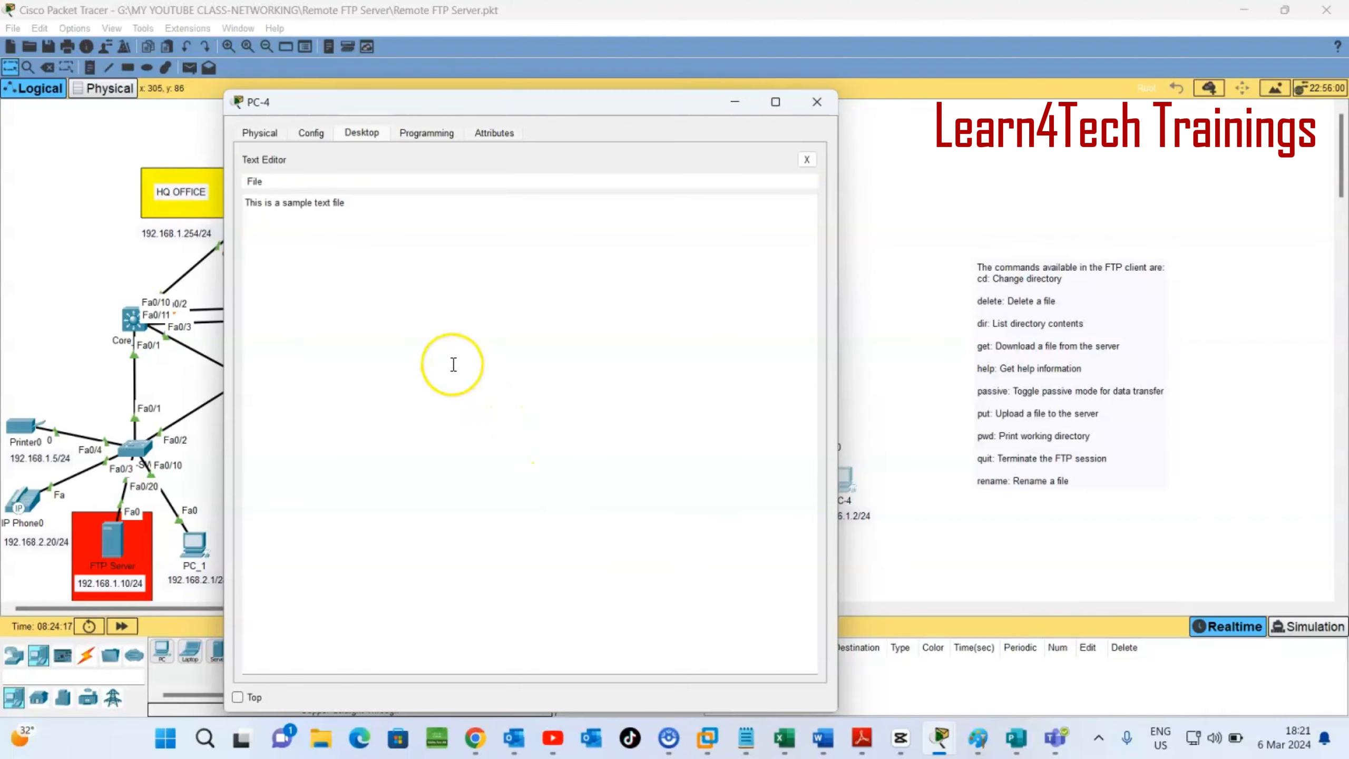
Step: Return to PC-4's command prompt and start an FTP connection to 192.168.1.10
click(807, 159)
click(637, 215)
click(391, 418)
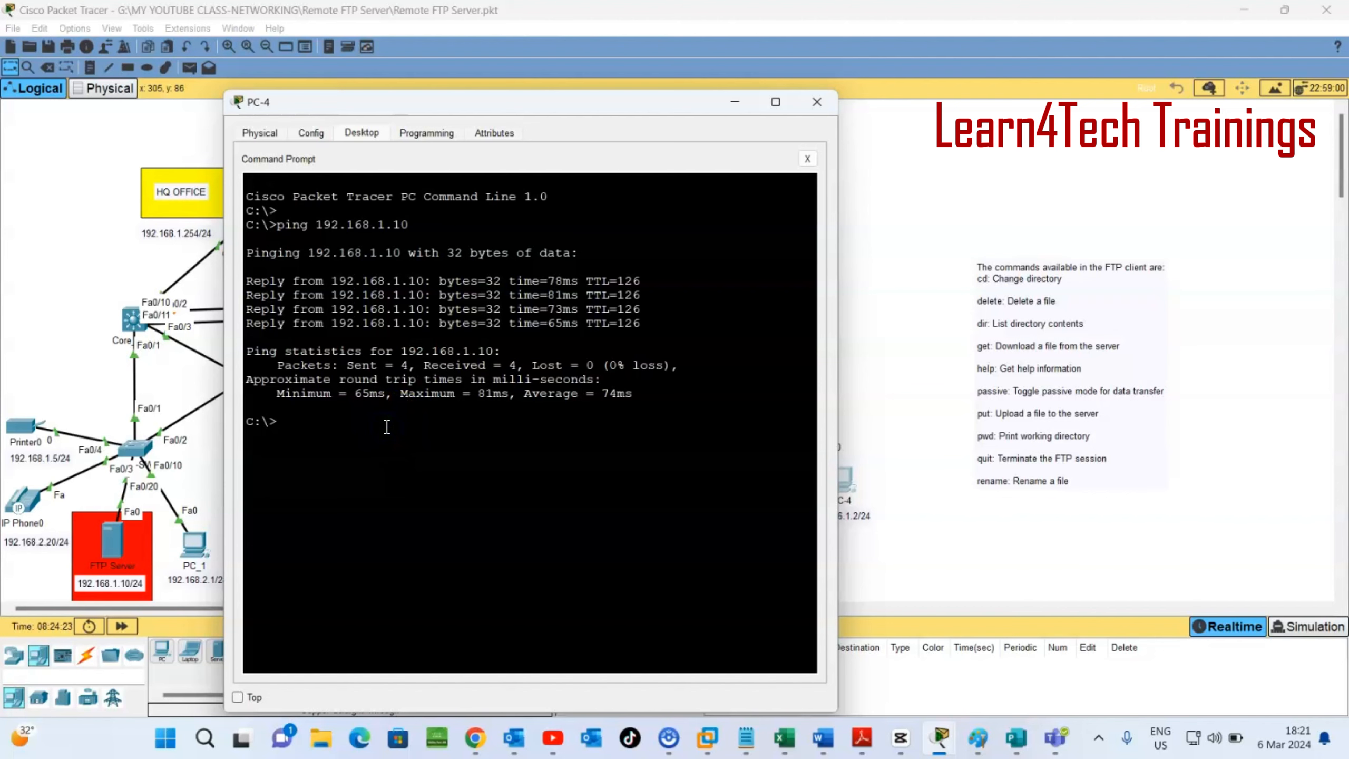
drag(538, 108, 649, 102)
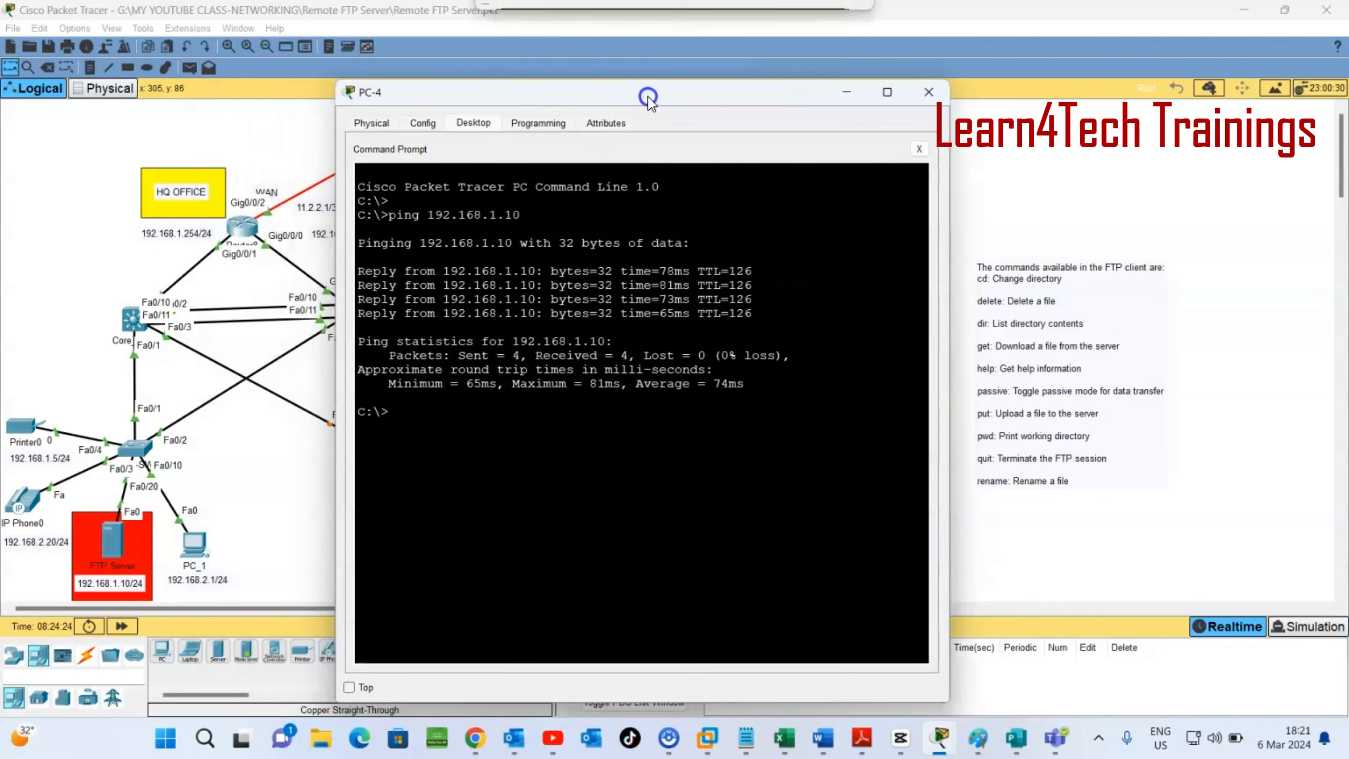
click(395, 427)
key(Return)
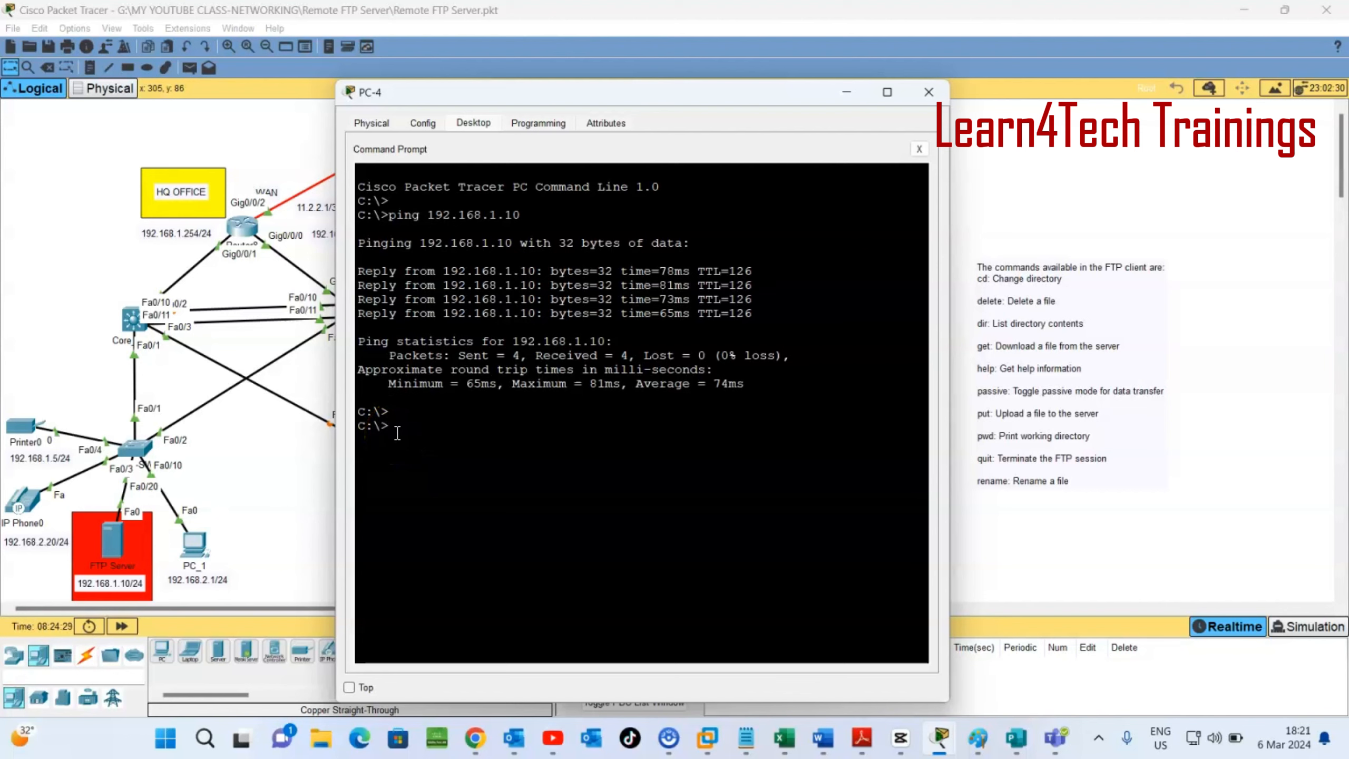
text(ftp 192.168.1.10)
key(Return)
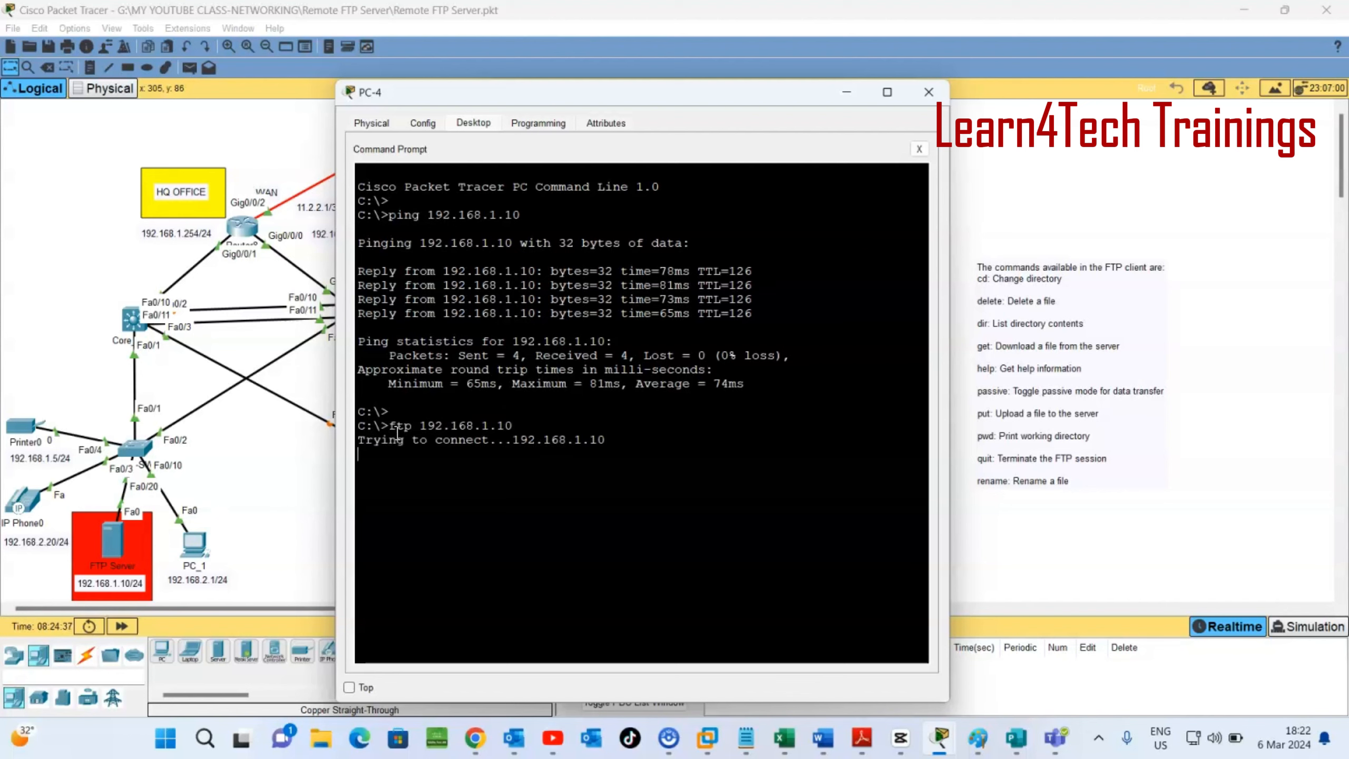
Step: Log in to the FTP server with the FTP account's username and password
text(mwatosh)
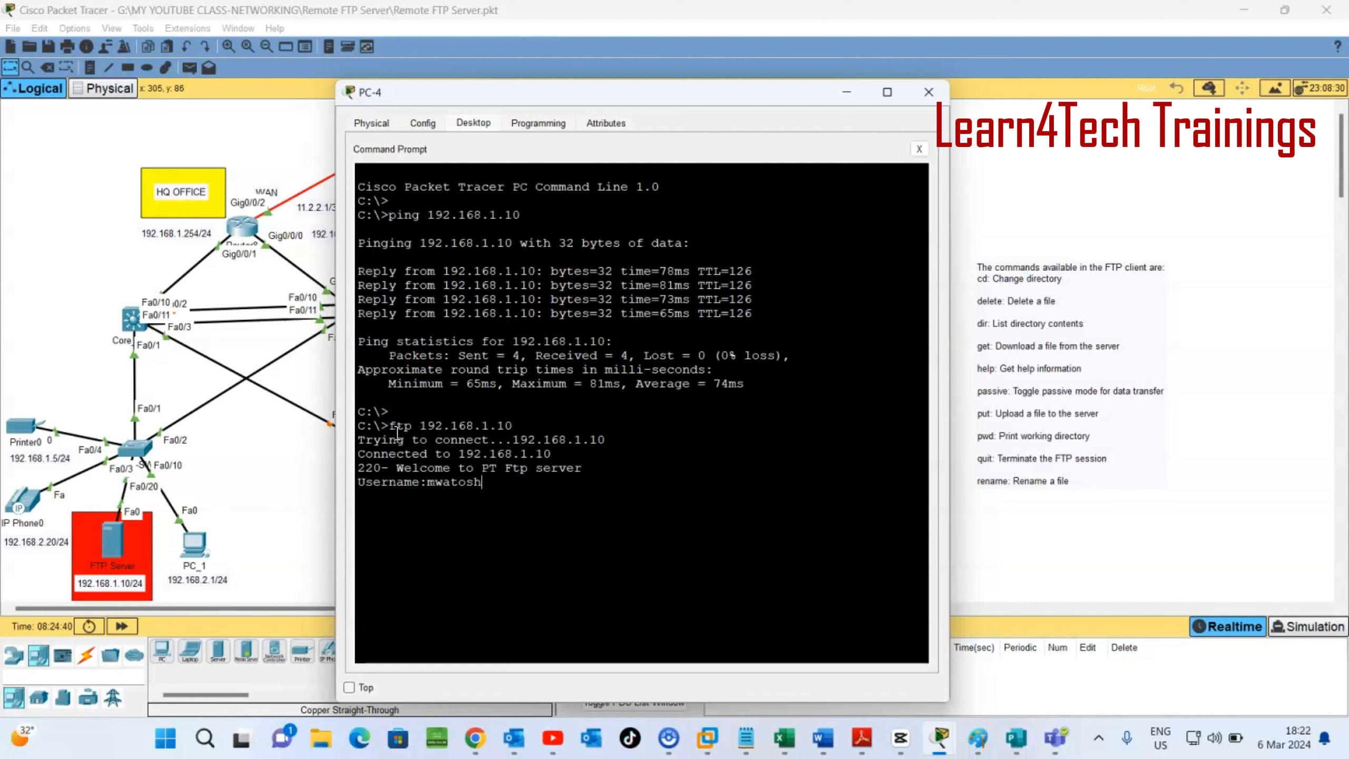
key(Return)
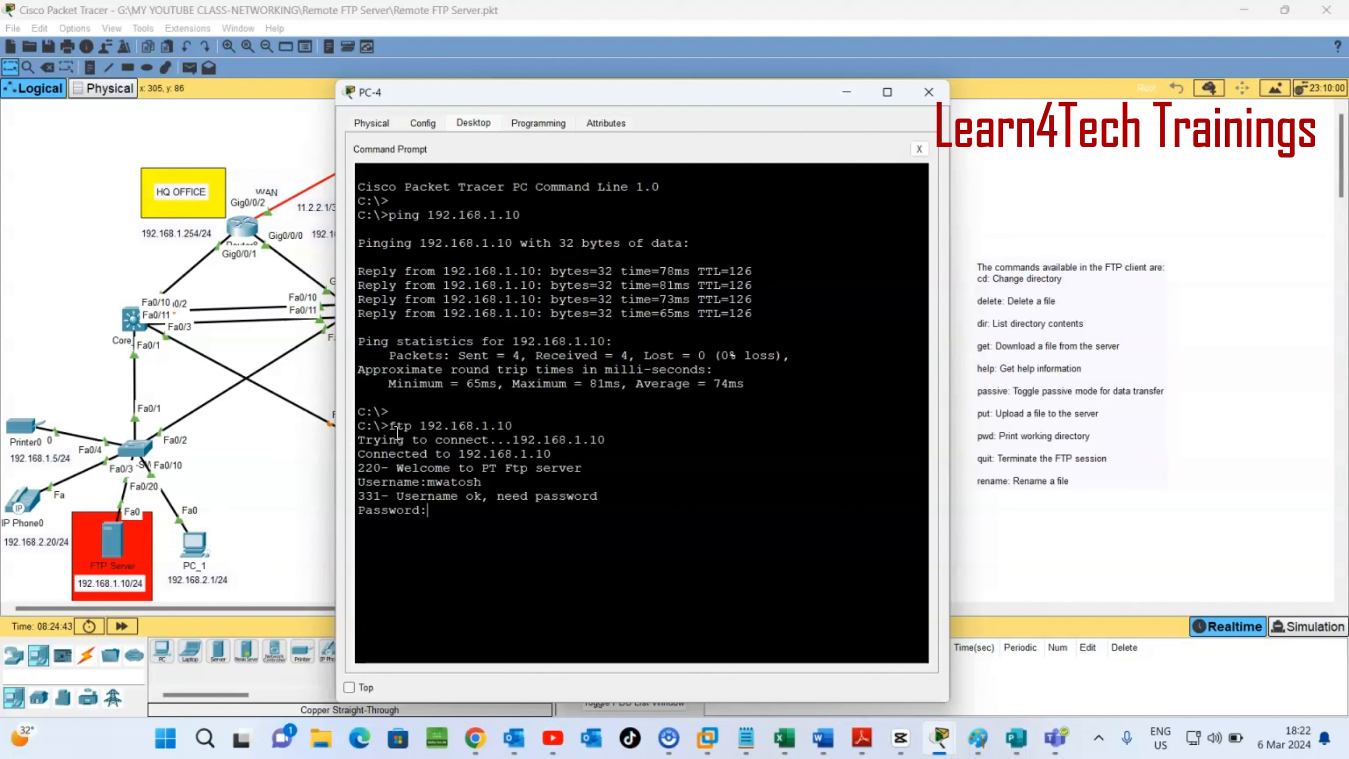
key(Return)
key(Return)
key(Return)
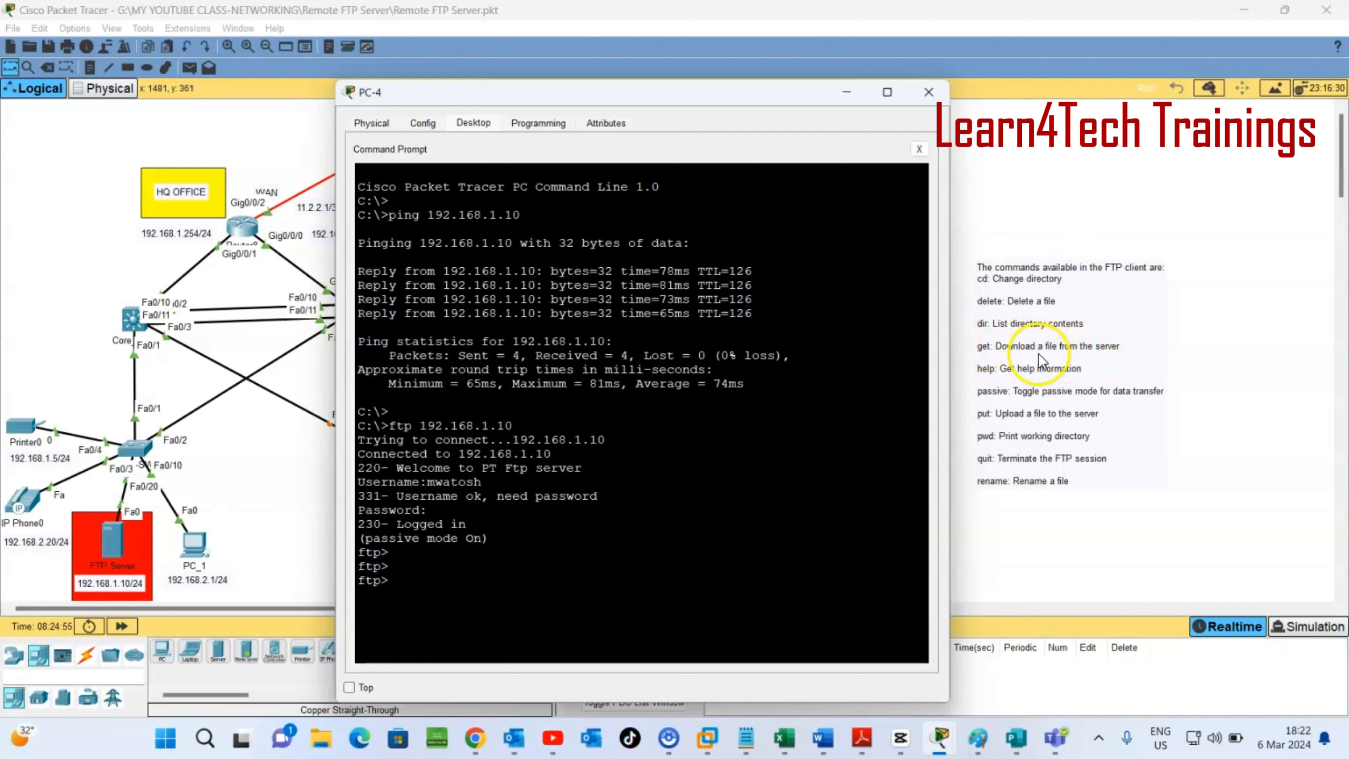
Step: Download Learn4Tech.txt from the FTP server to PC-4 with the get command
click(488, 589)
text(get)
key(alt+Tab)
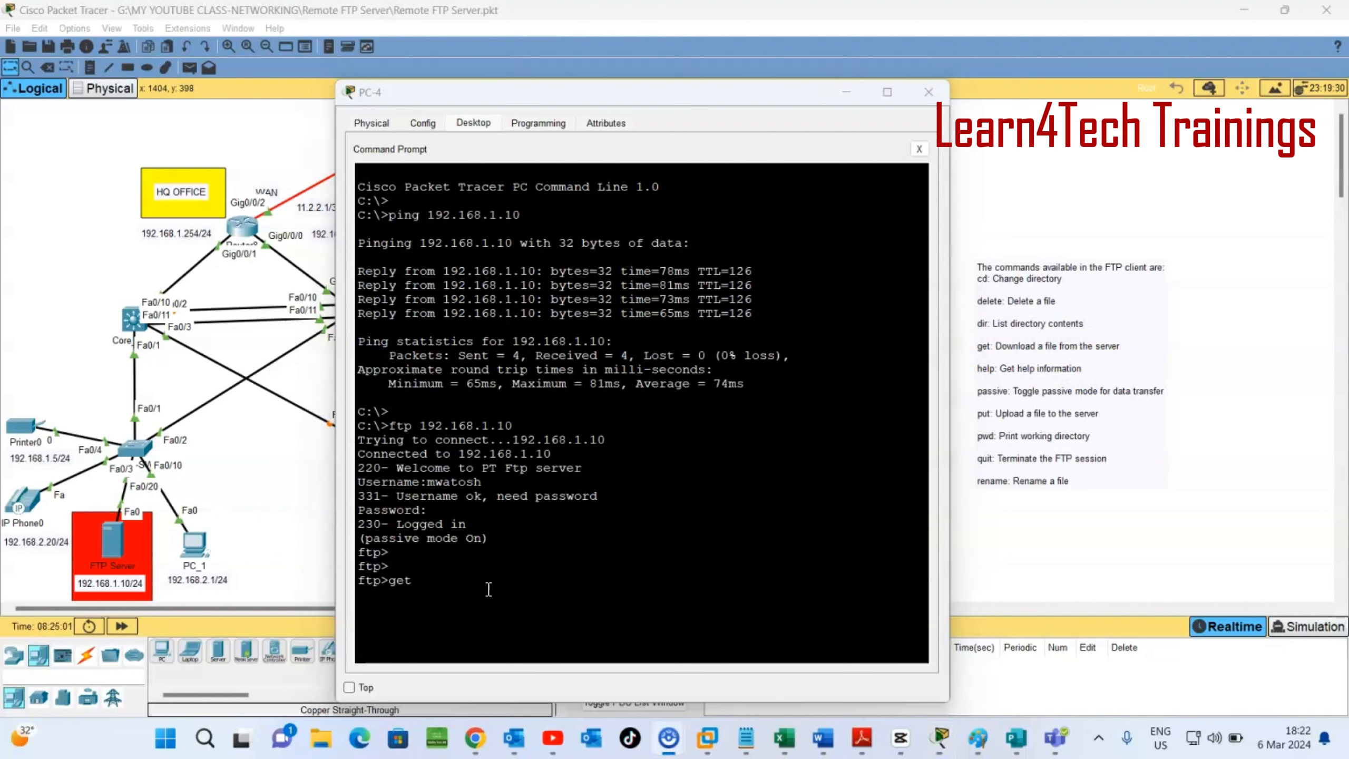
click(463, 587)
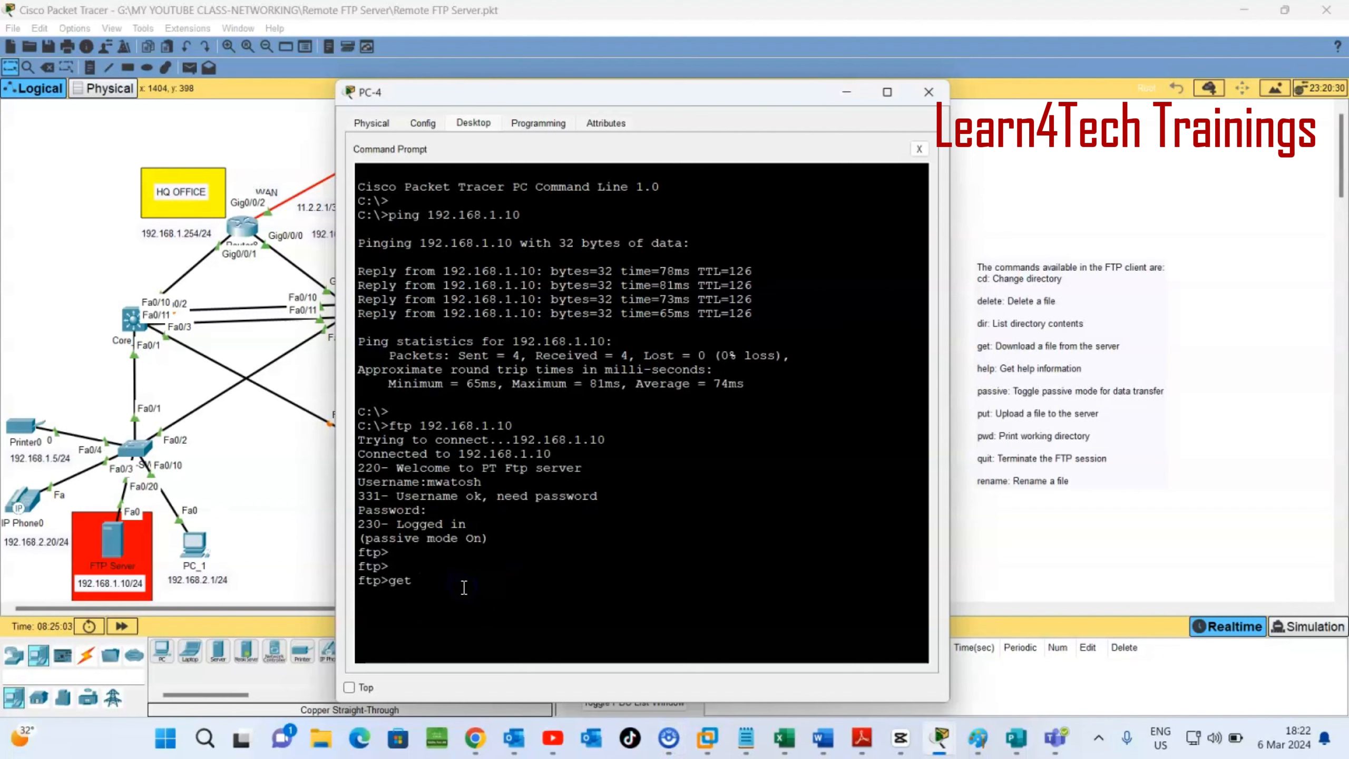
text(Learn4Tech.txt)
key(Return)
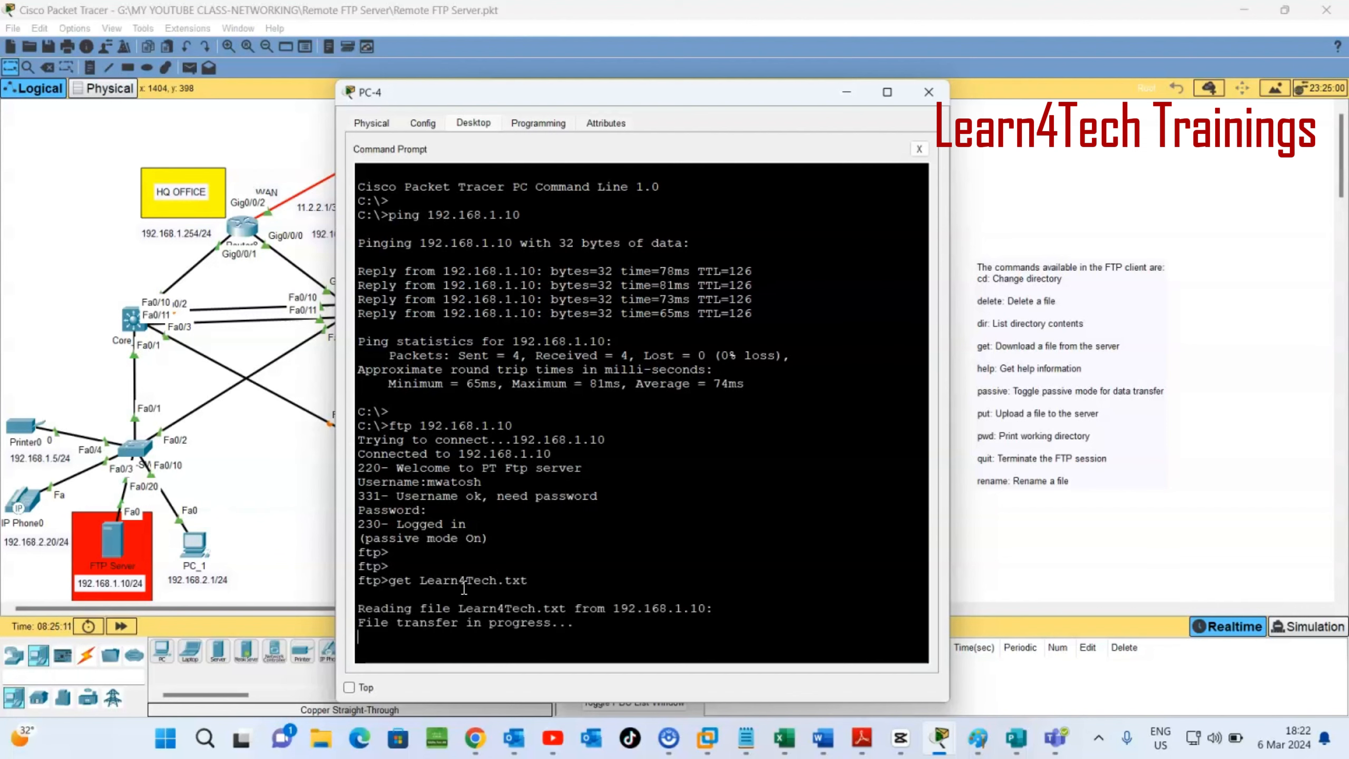
key(Return)
key(Return)
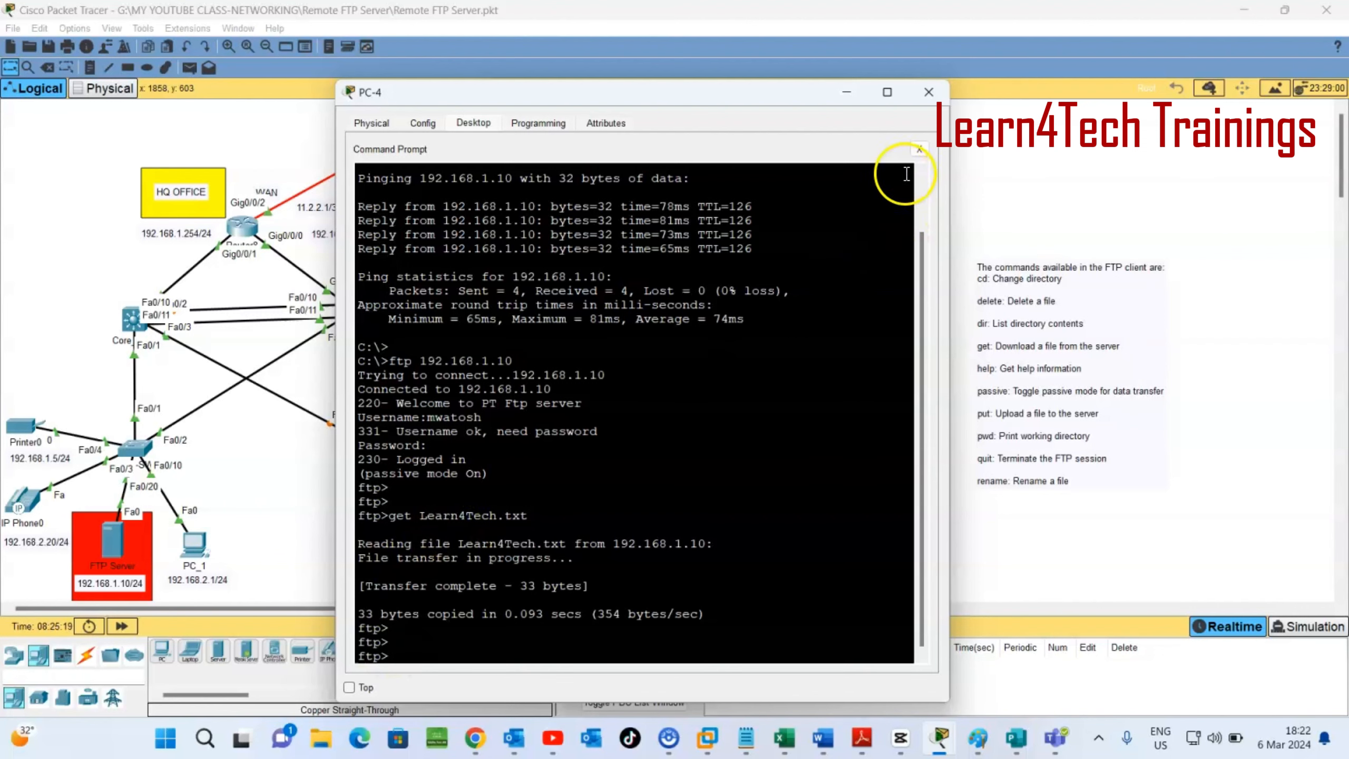
Step: Check PC-4's Text Editor file list for the downloaded Learn4Tech.txt and select it
click(920, 149)
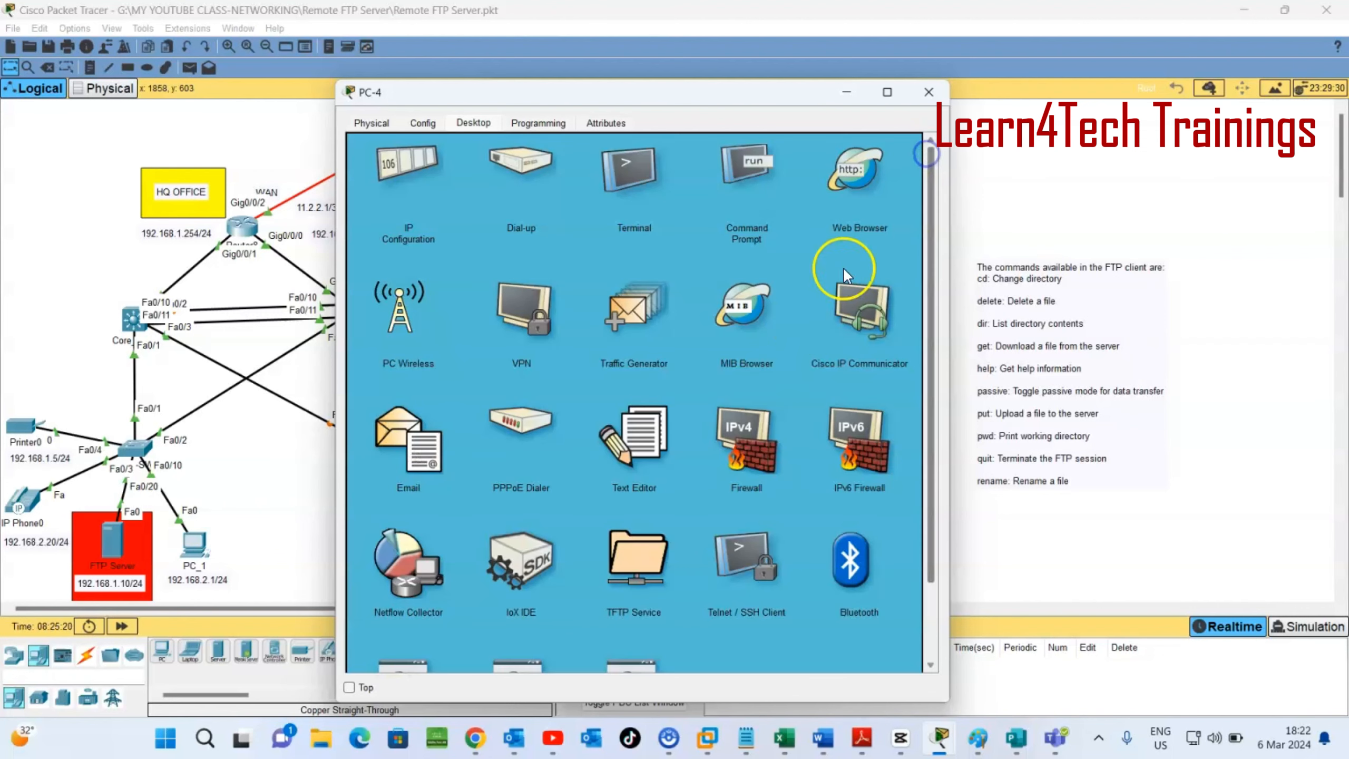
click(641, 439)
click(368, 172)
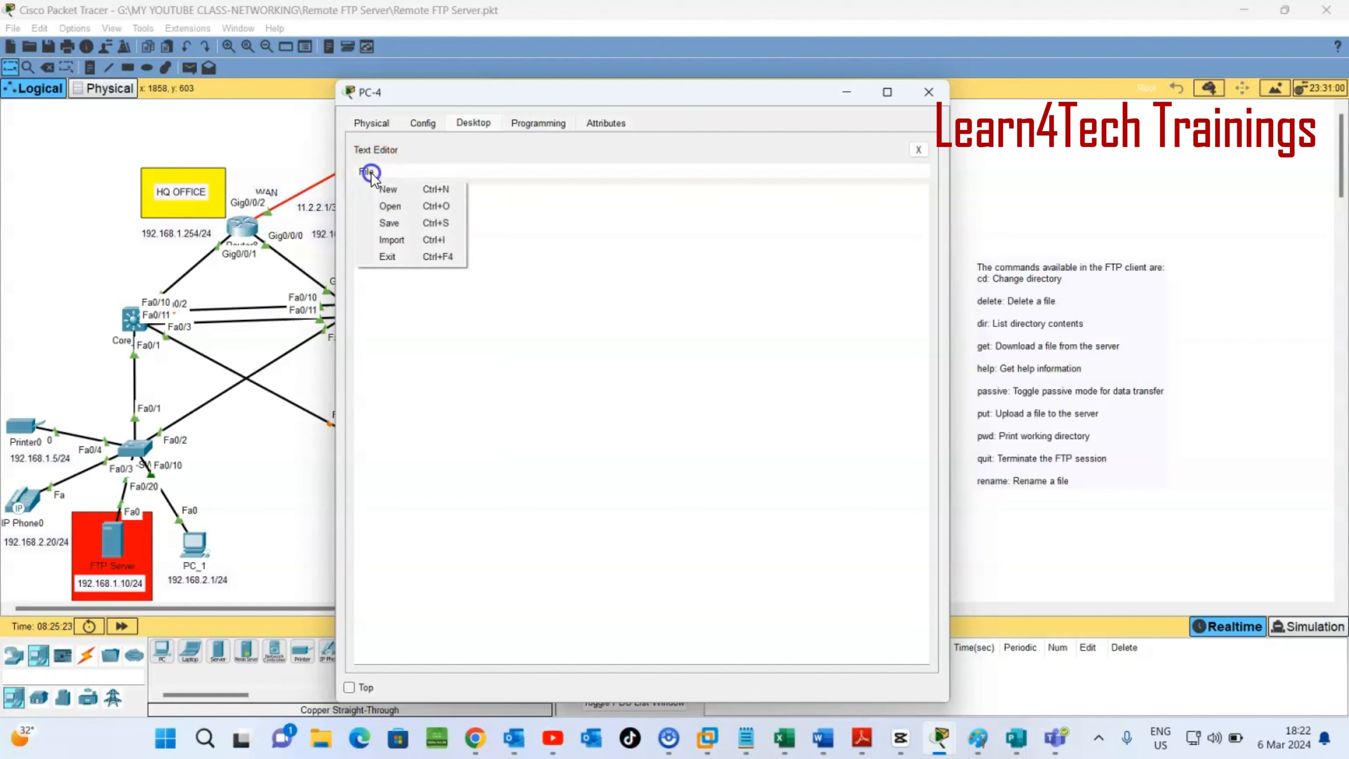
click(390, 206)
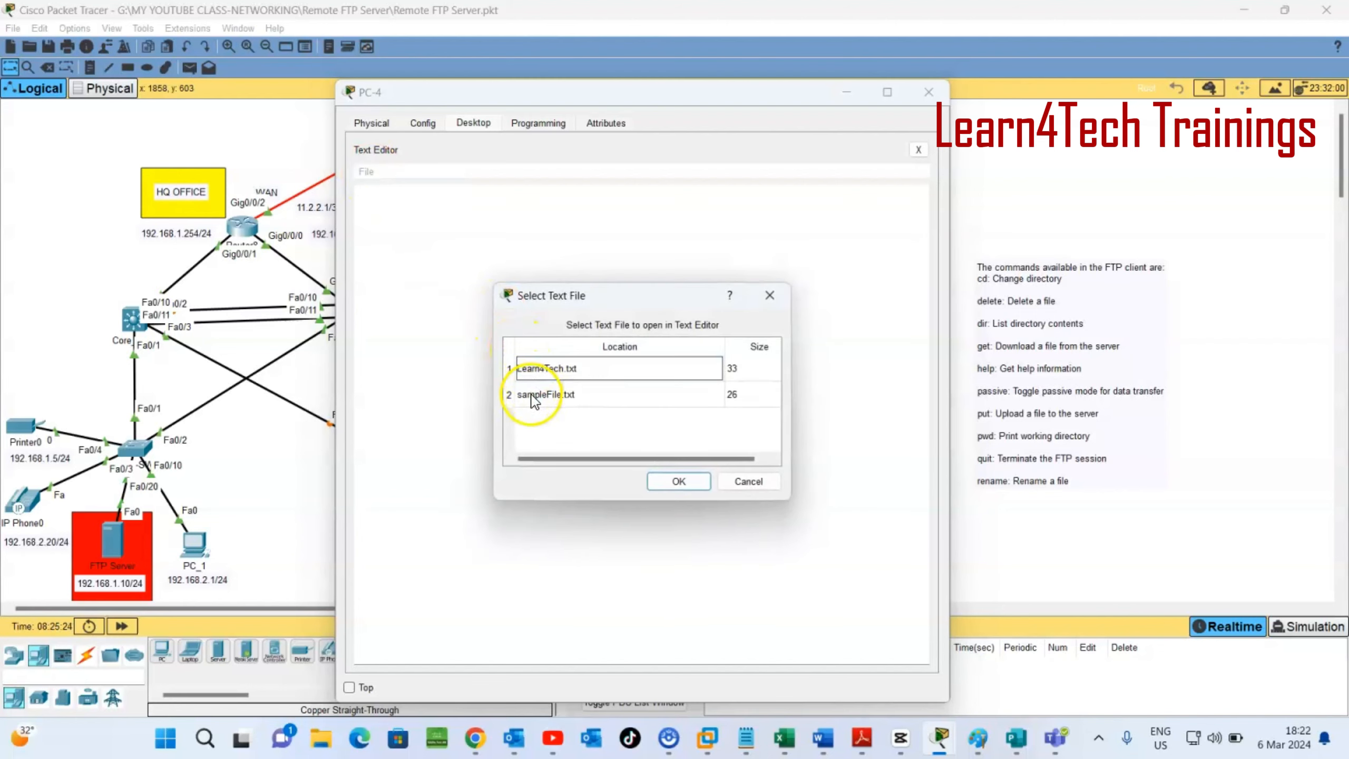
click(534, 369)
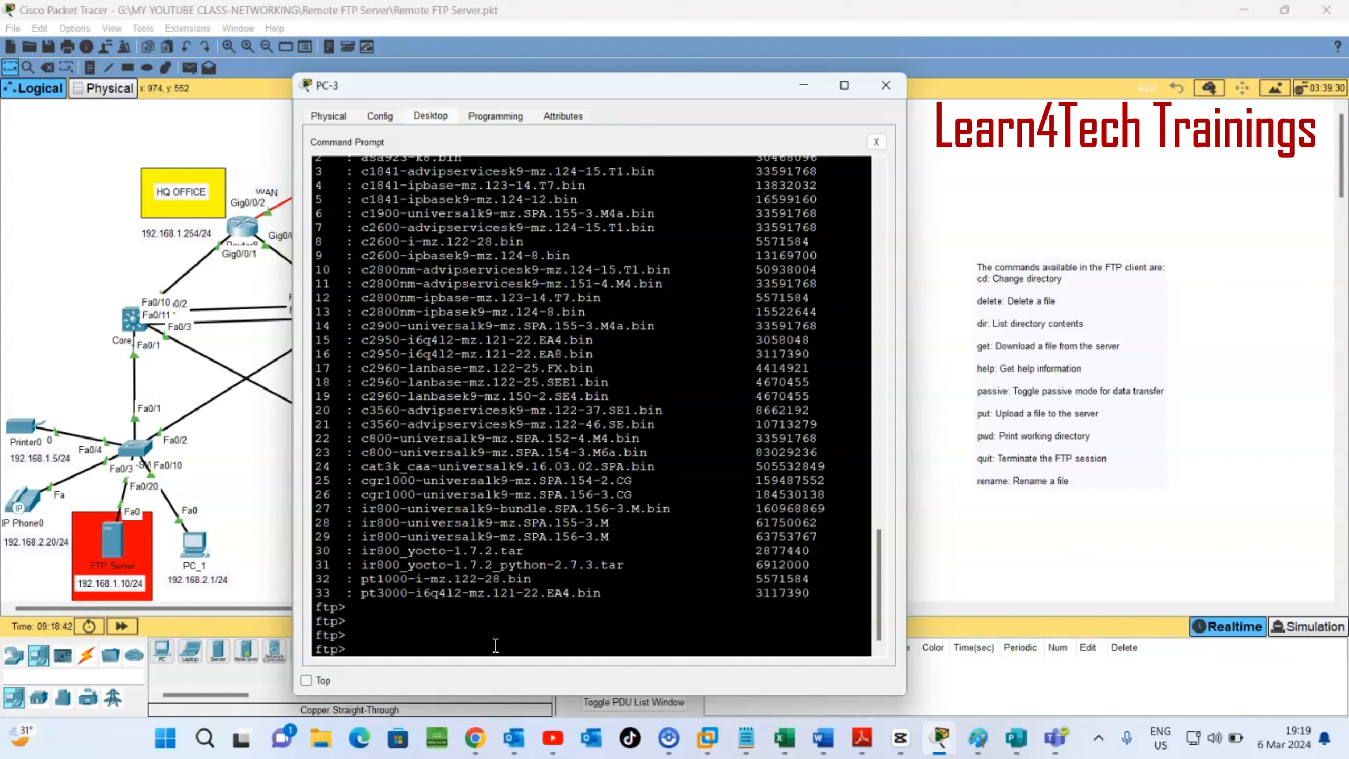
Step: Rename Learn4Tech.txt on the FTP server to Learn4TechTrainings.txt from PC-3's FTP session
text(rename Learn)
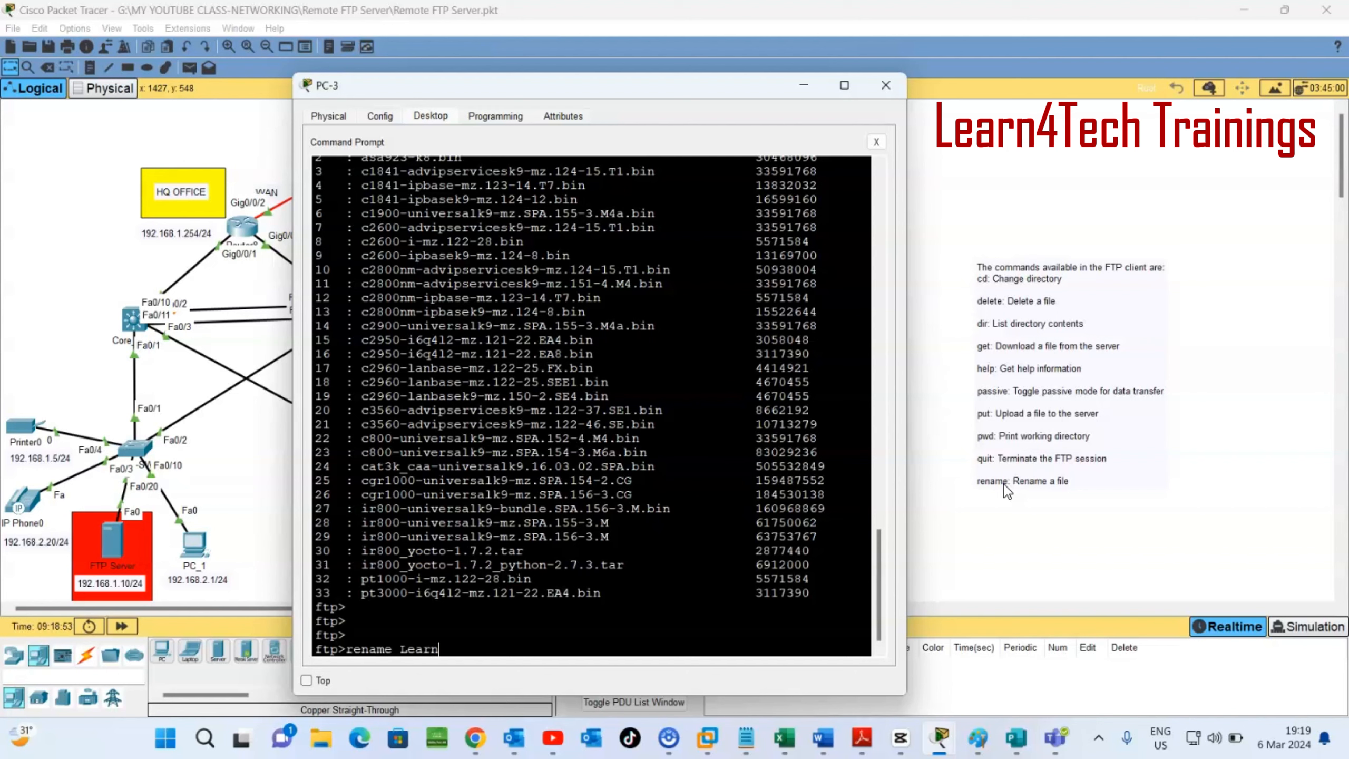
text(4Tech.txt Learn4Tech)
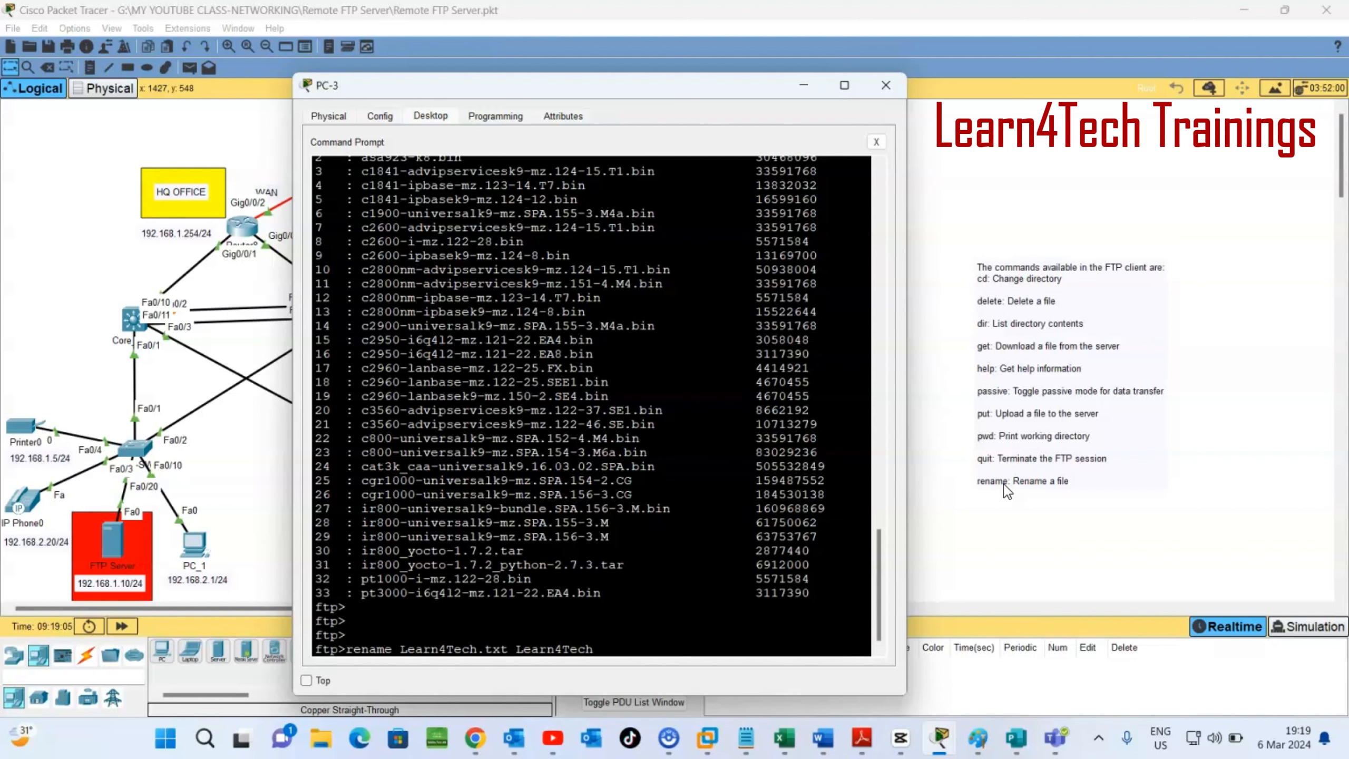
text(Trainin)
text(gs)
text(.txt)
key(Return)
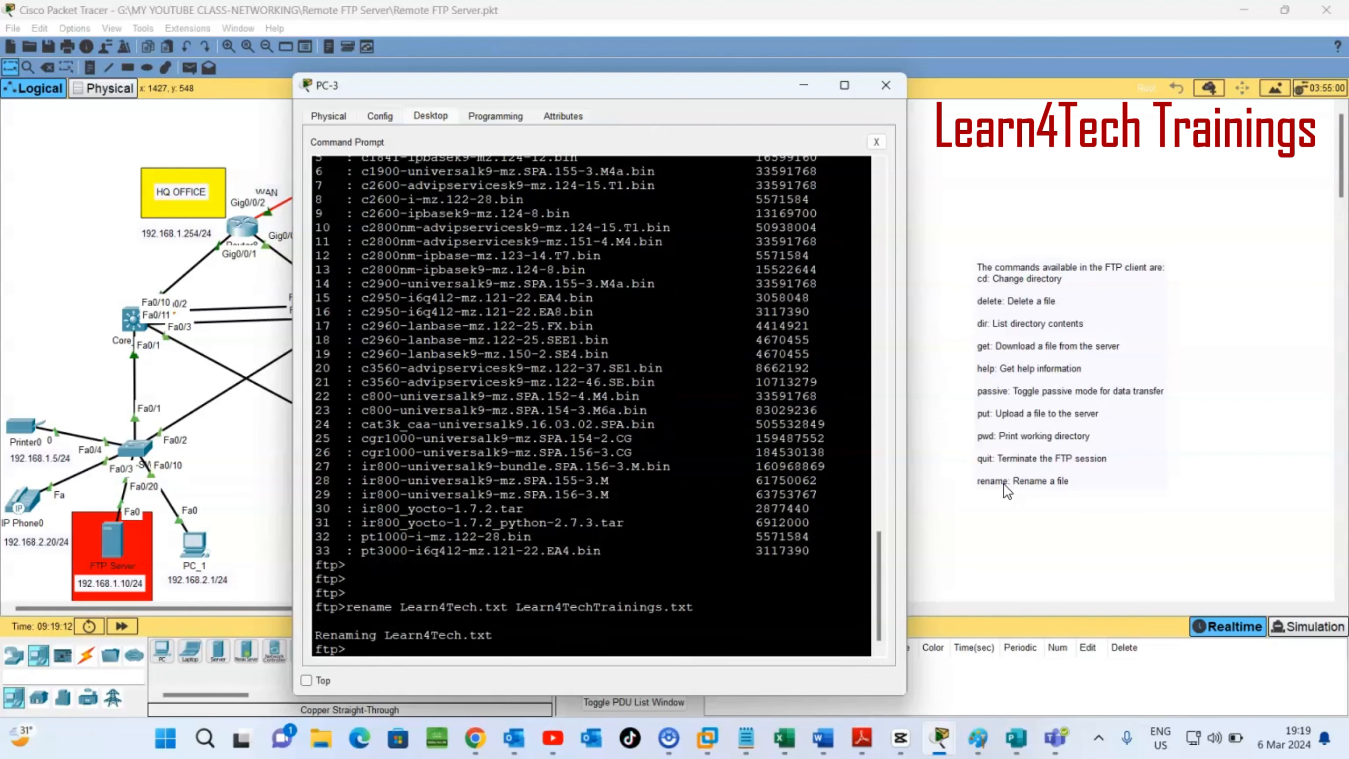
key(Return)
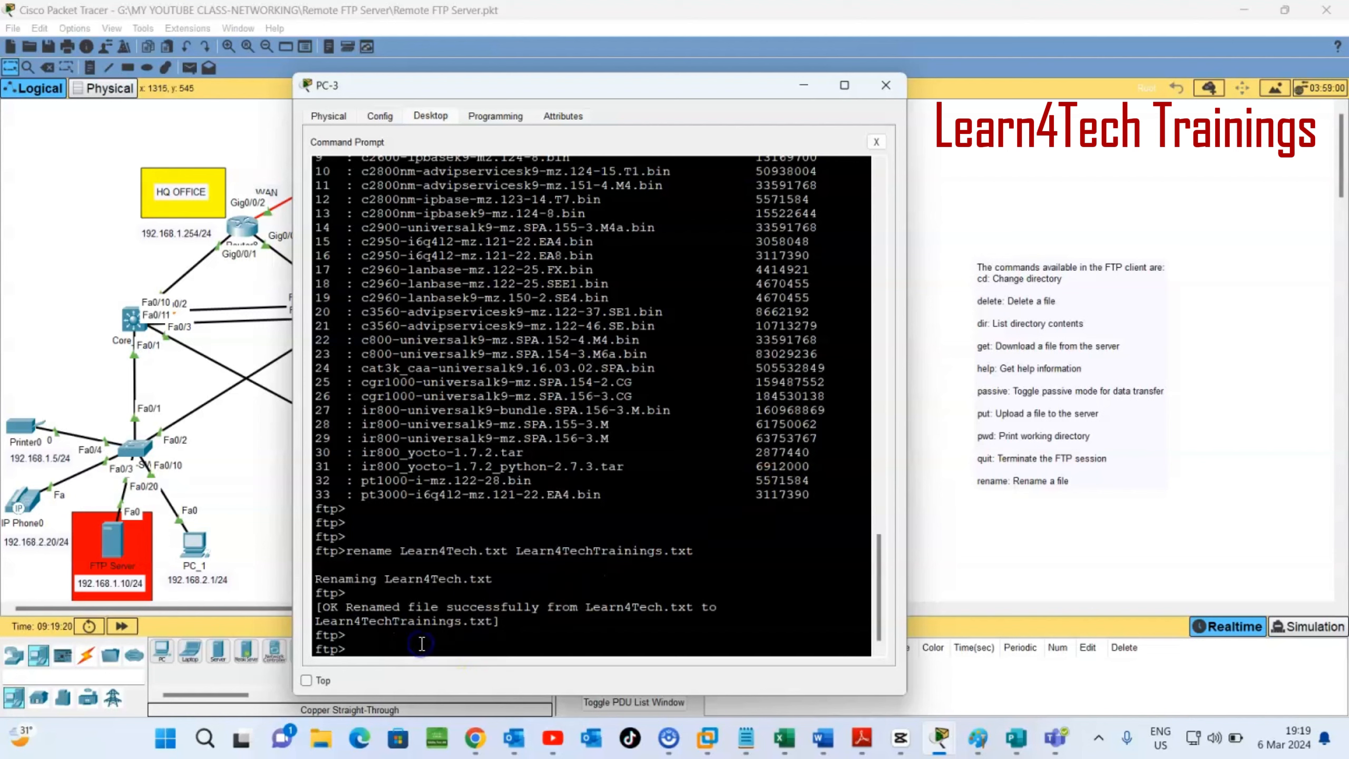
Step: List the FTP directory with dir and check the new file name there and in the HQ FTP Server's FTP service
key(Return)
text(d)
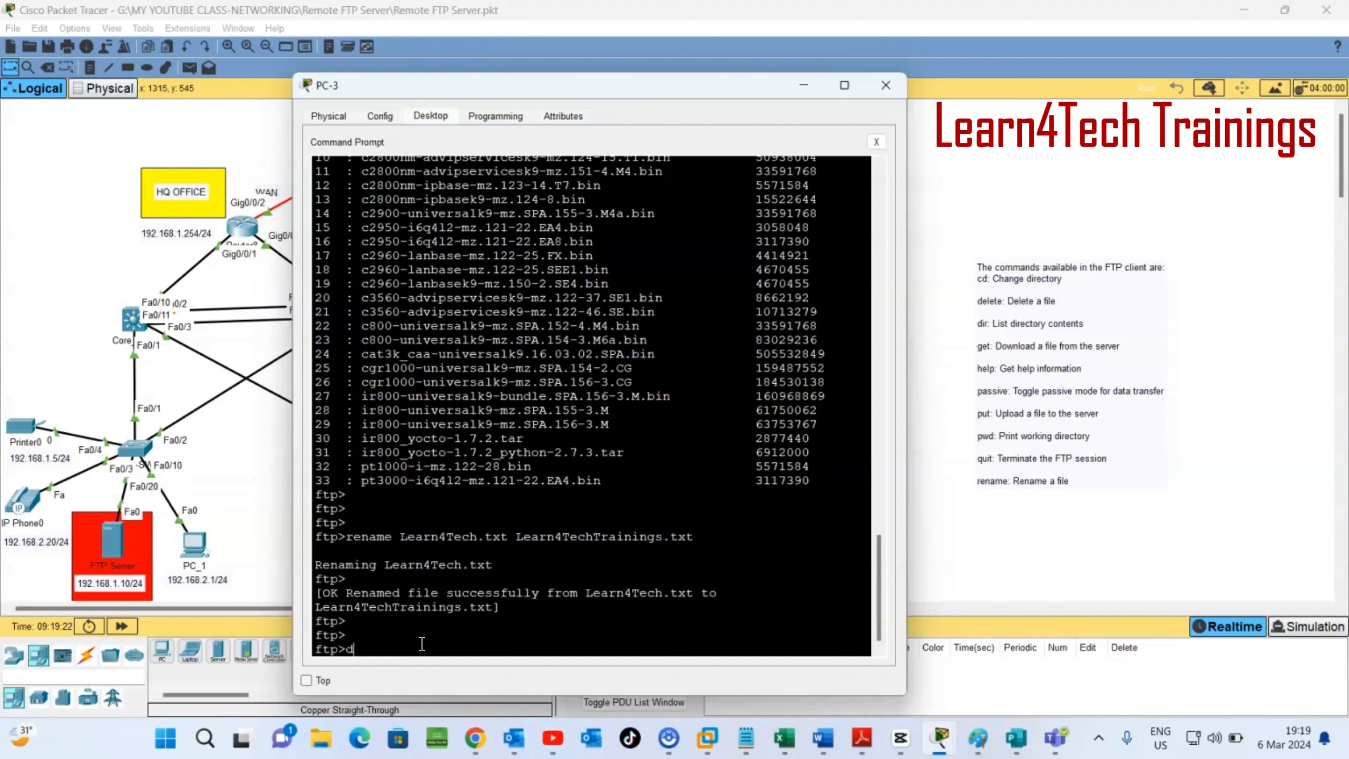
text(ir)
key(Return)
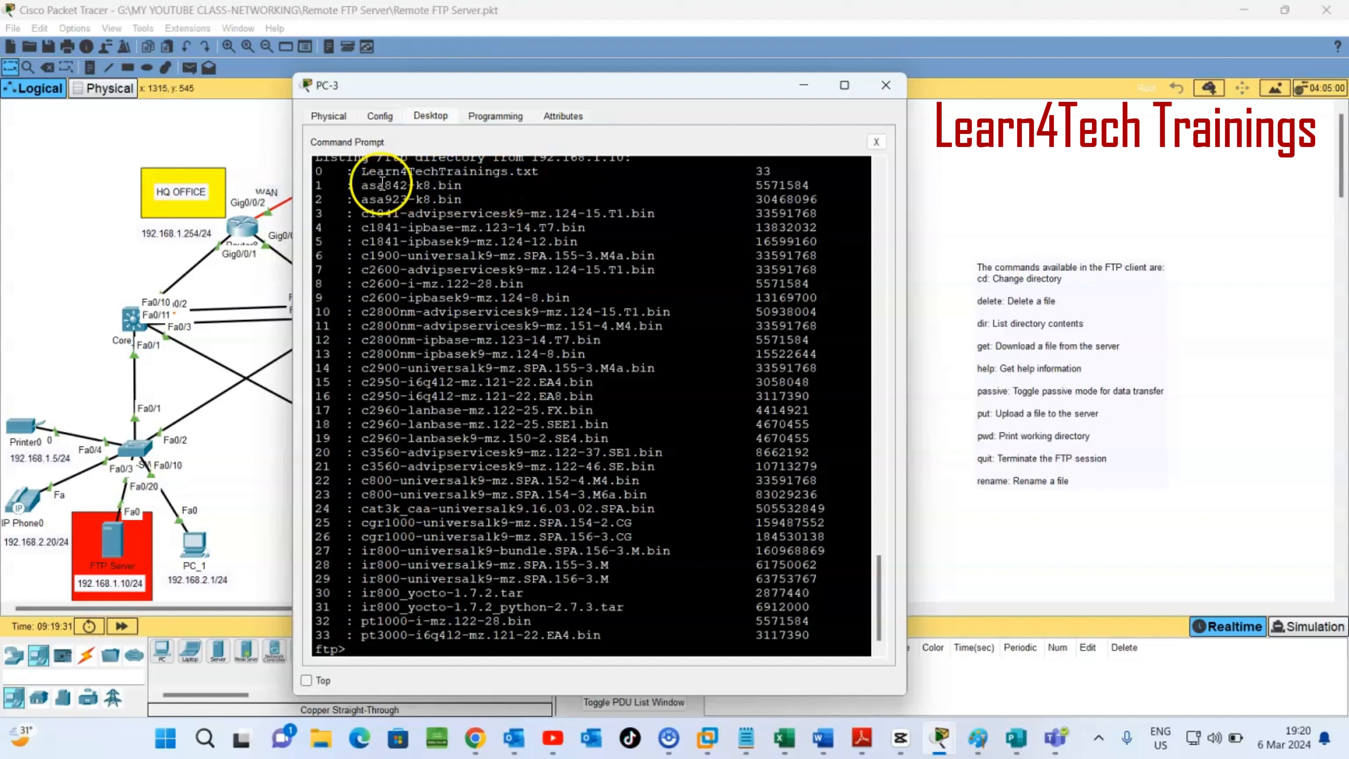
drag(362, 171, 437, 171)
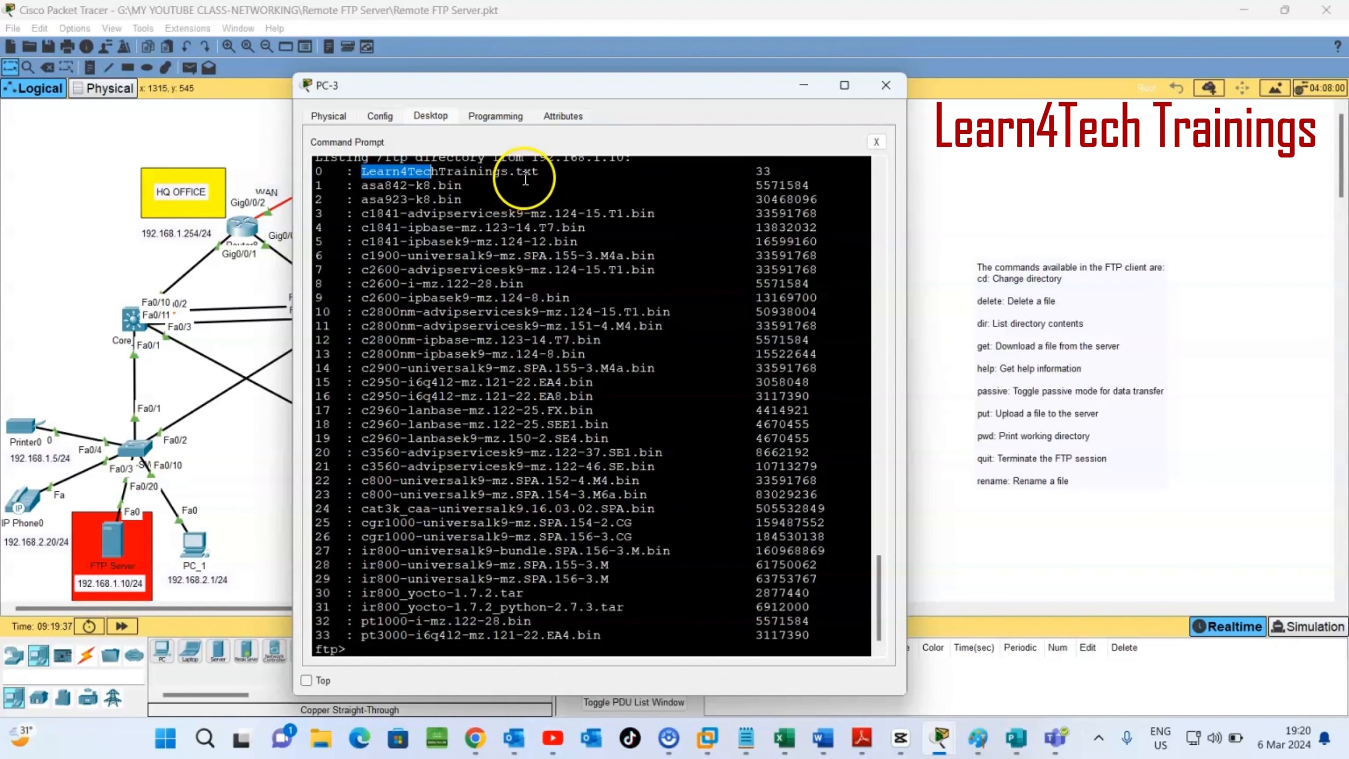
click(118, 549)
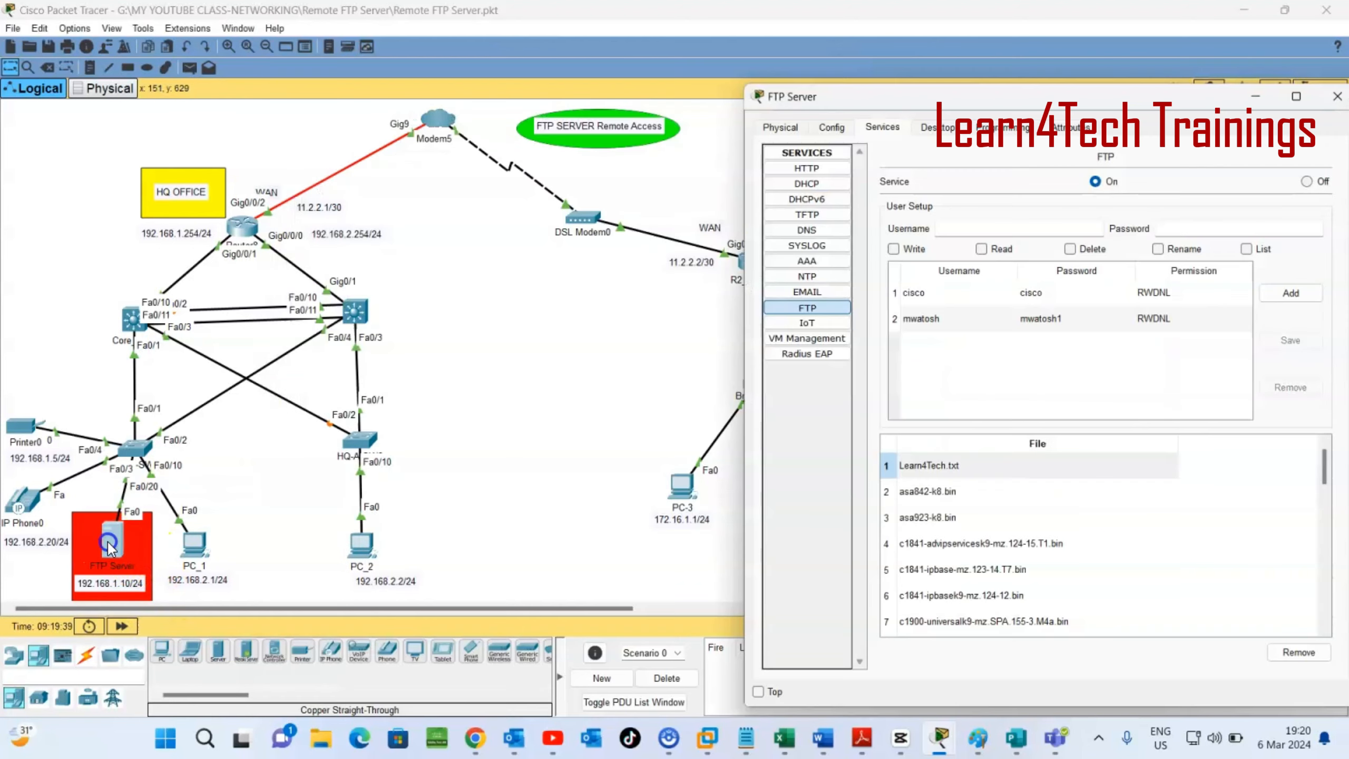
click(778, 310)
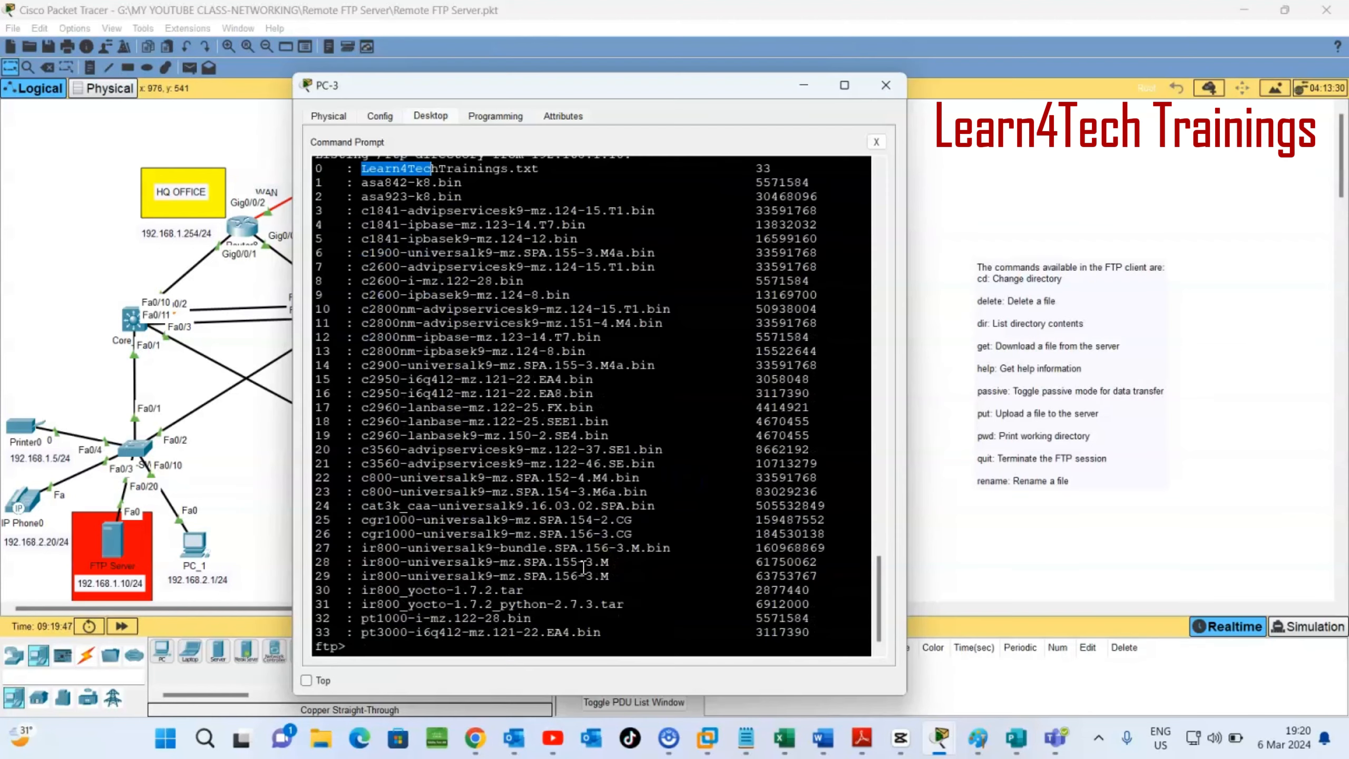
Step: Delete Learn4TechTrainings.txt from the FTP server through PC-3's FTP session
click(529, 637)
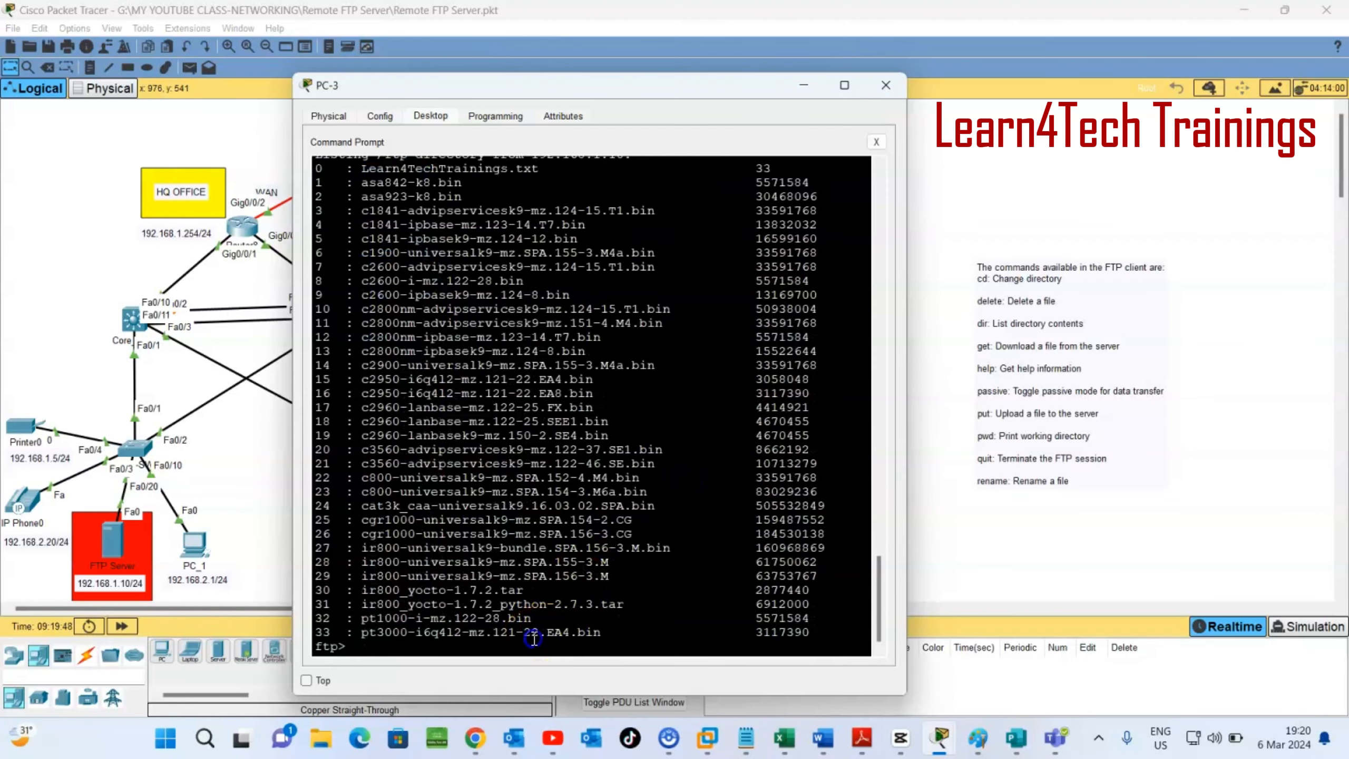
key(Return)
key(Return)
key(Return)
key(Return)
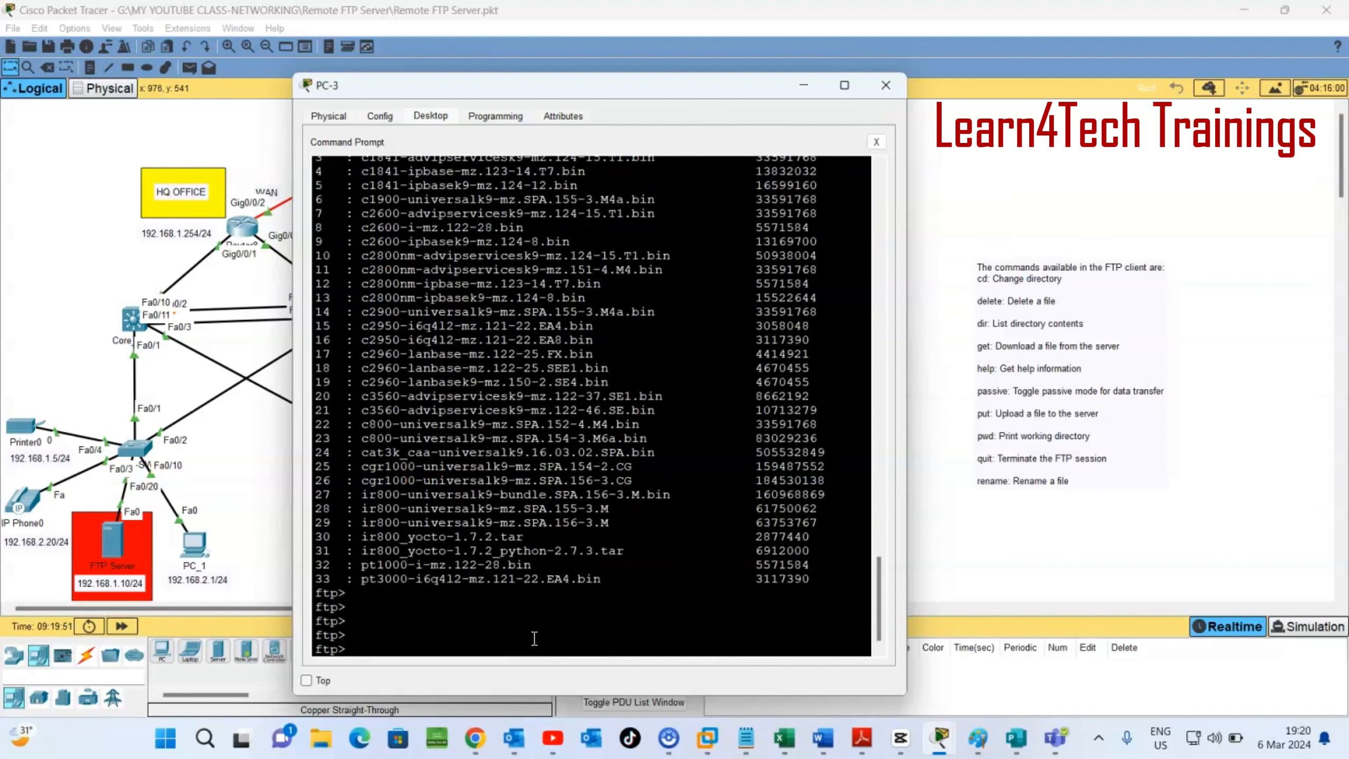
text(delete Learn4TechTrai)
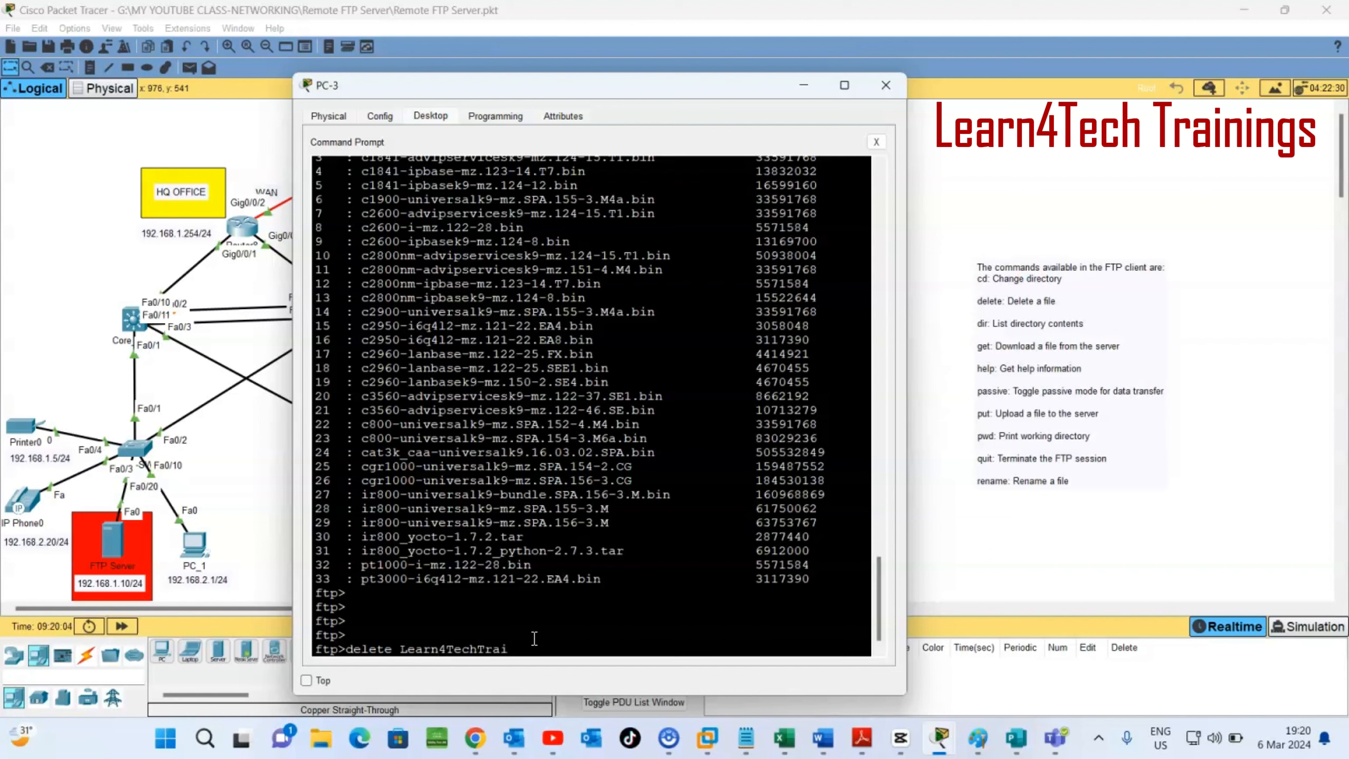
text(nings)
scroll(393, 451, up, 3)
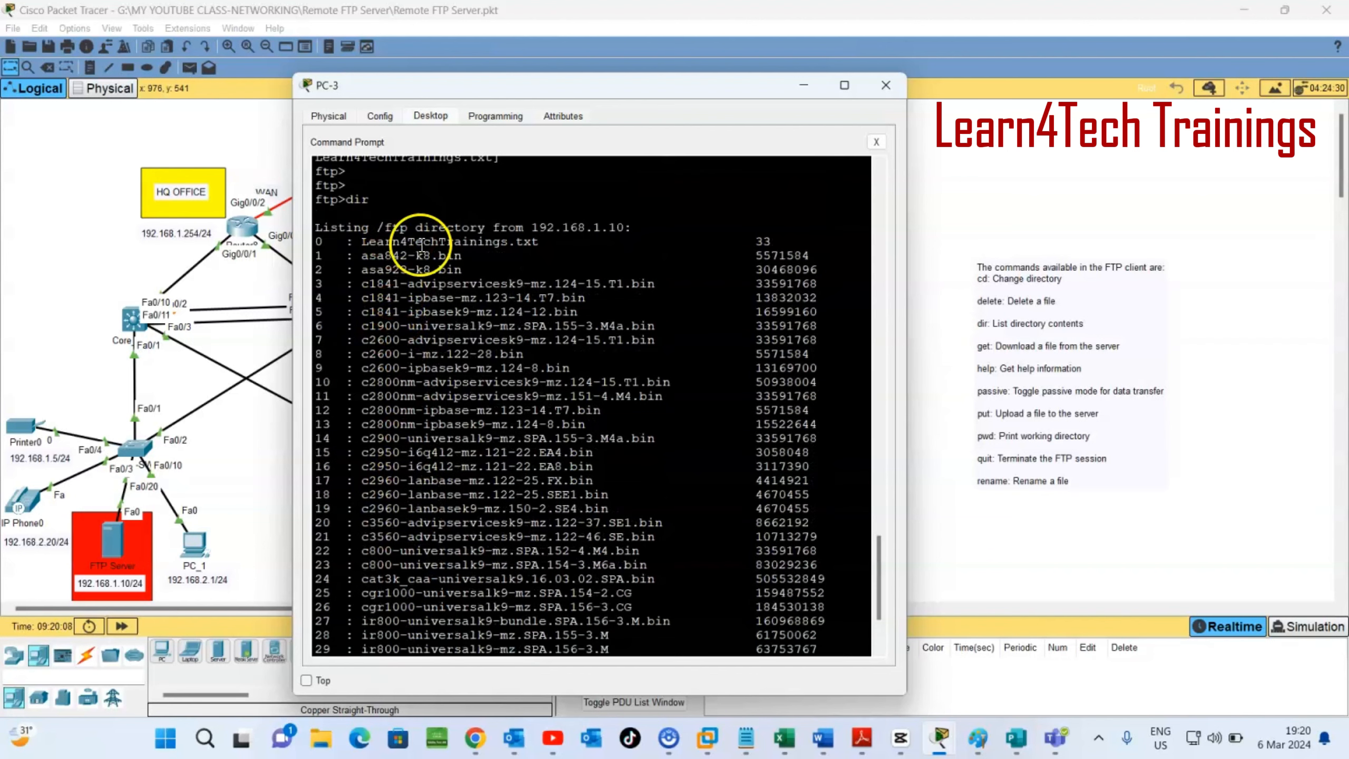
scroll(488, 245, down, 3)
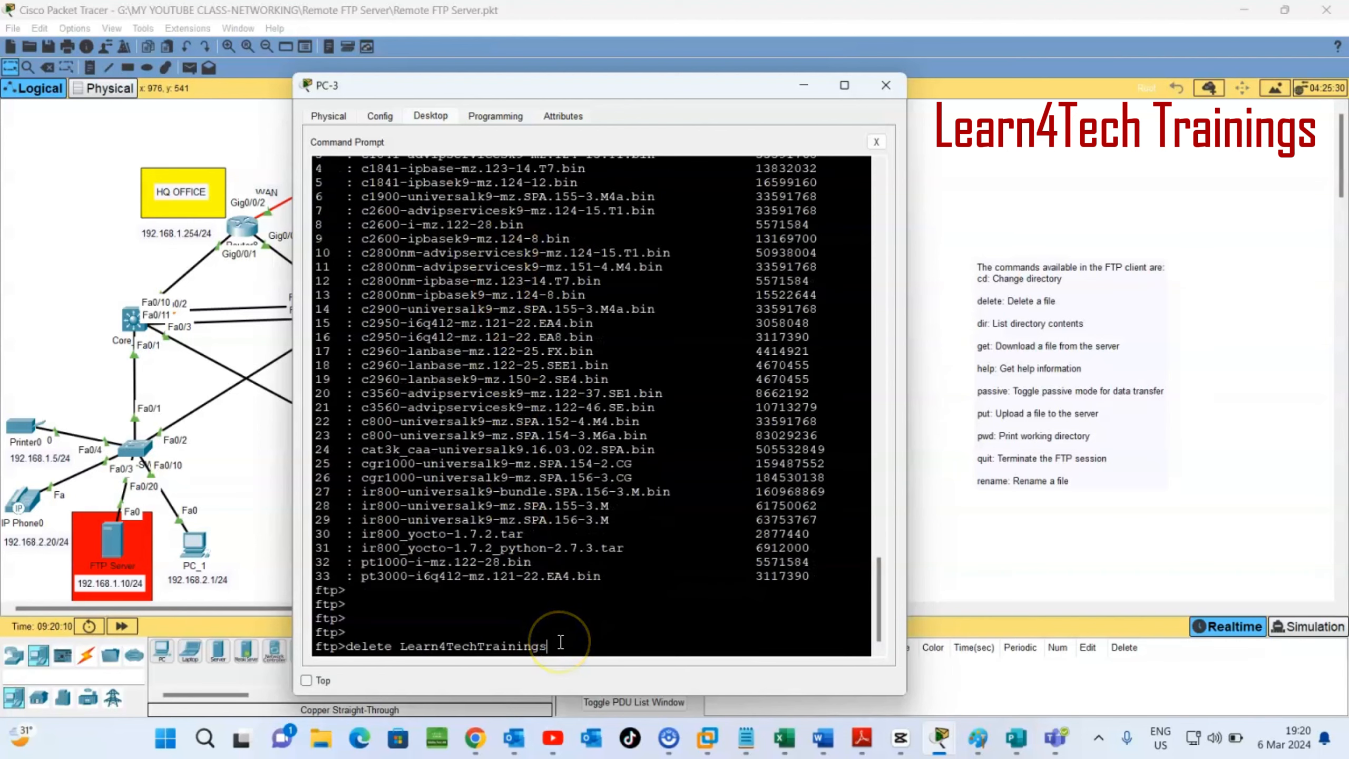
text(.txt)
key(Return)
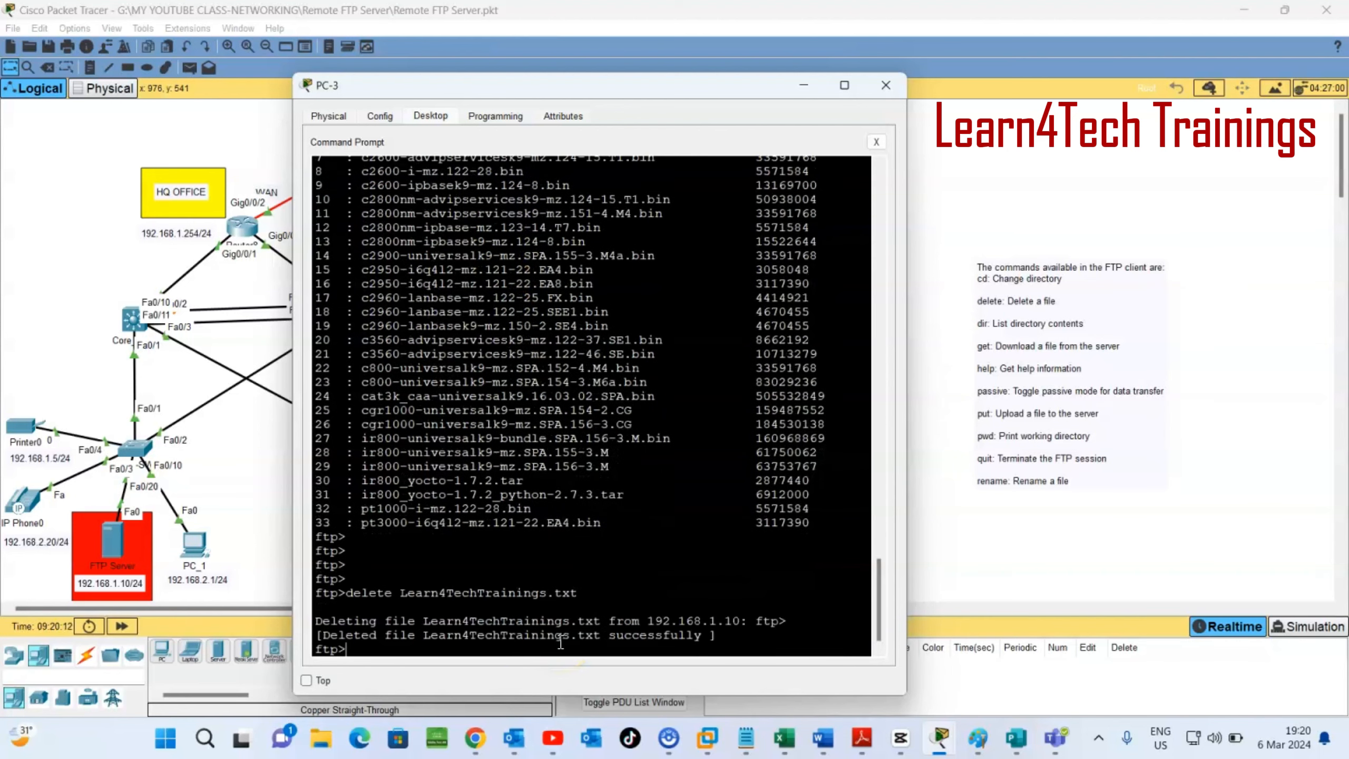
Step: List the FTP directory with dir and check it for Learn4TechTrainings.txt, highlighting the delete command that was used
key(Return)
key(Return)
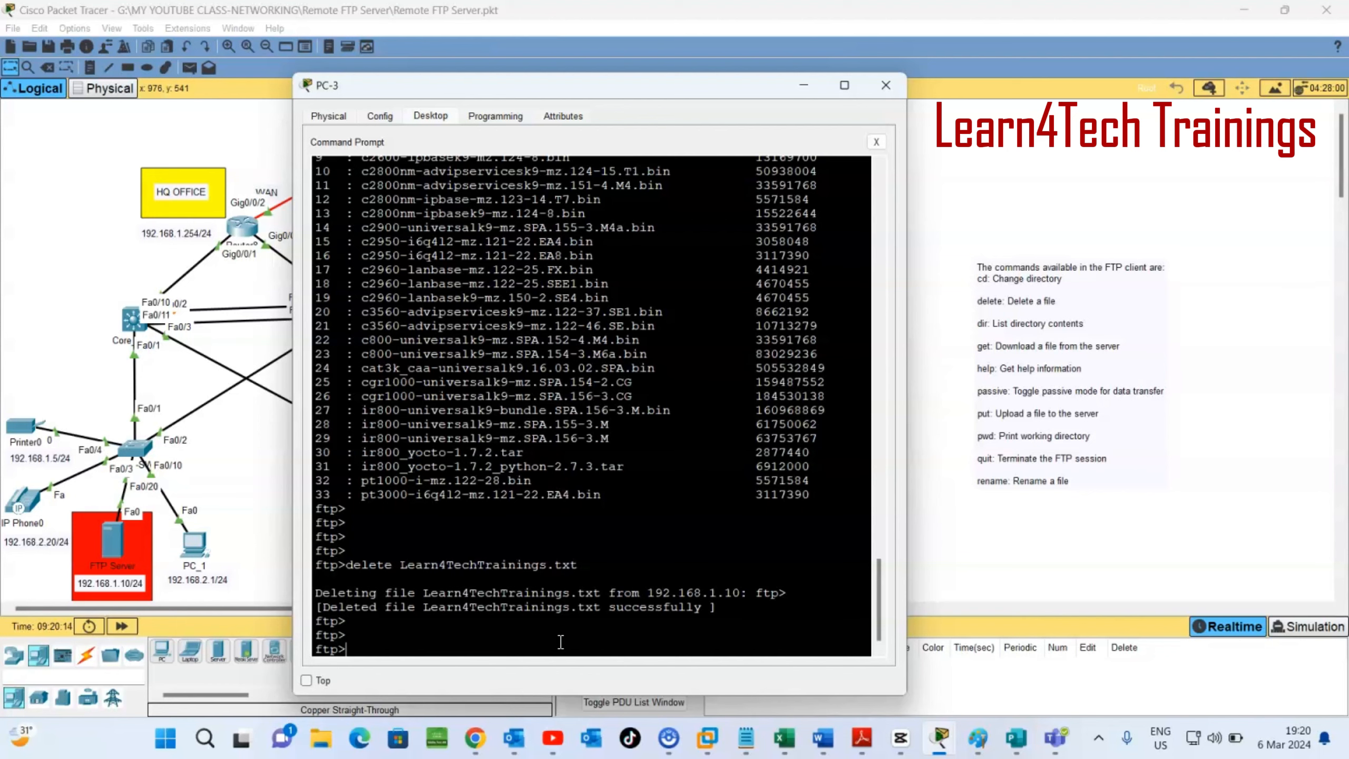
text(dir)
key(Return)
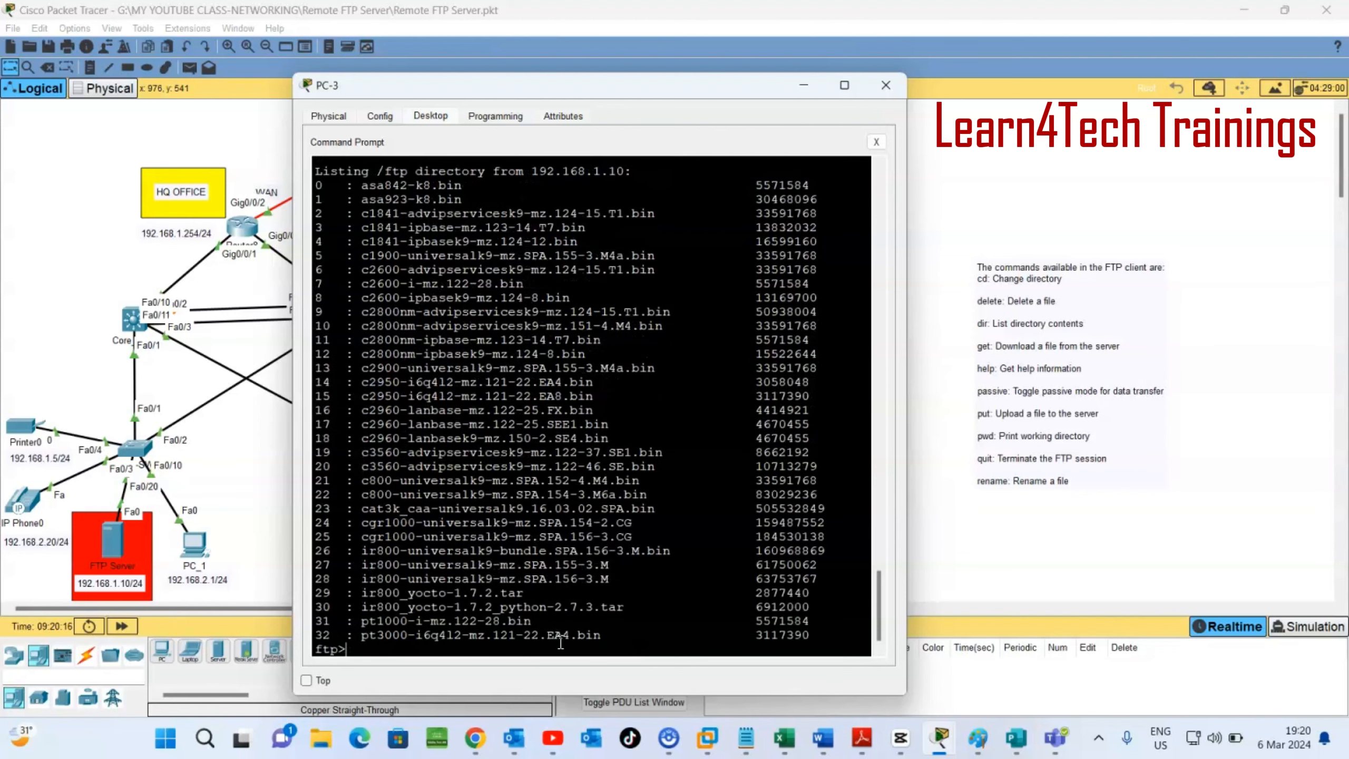
scroll(560, 643, up, 2)
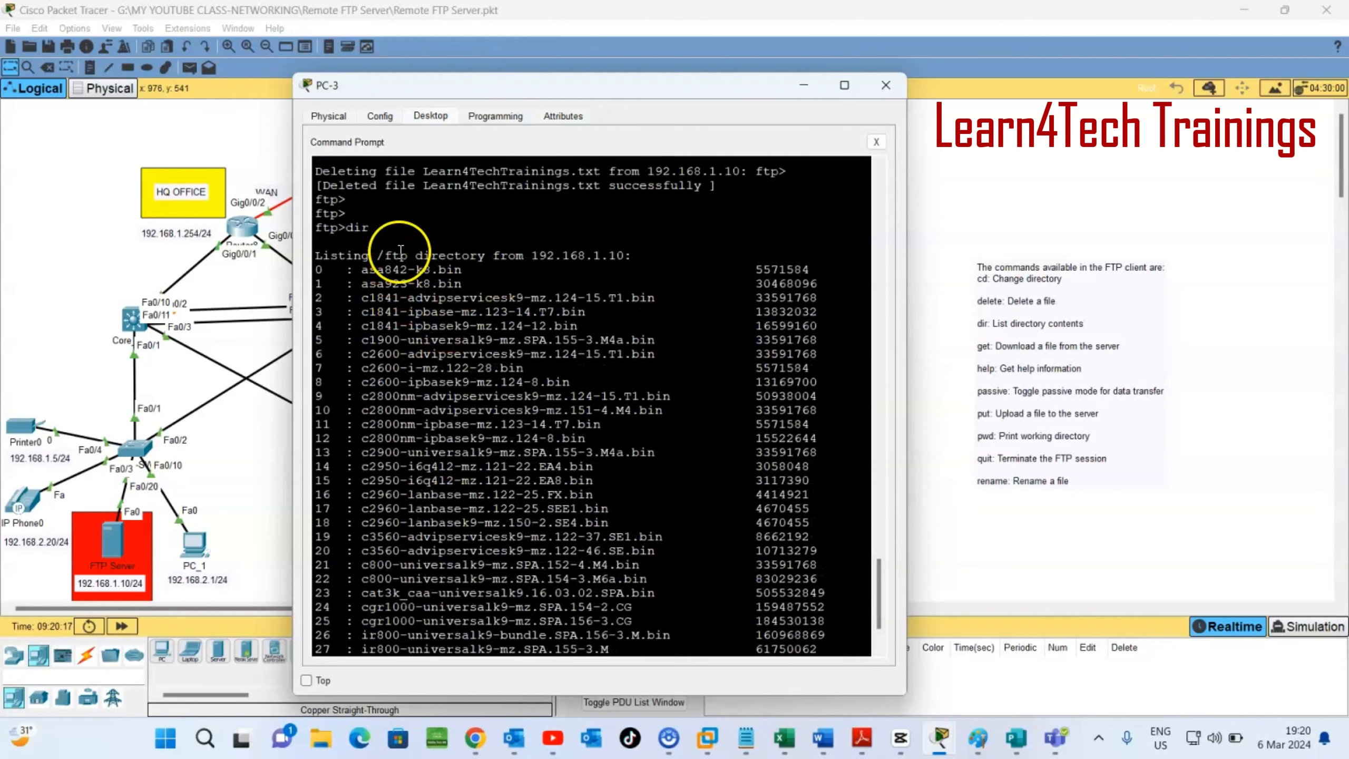
scroll(404, 247, up, 2)
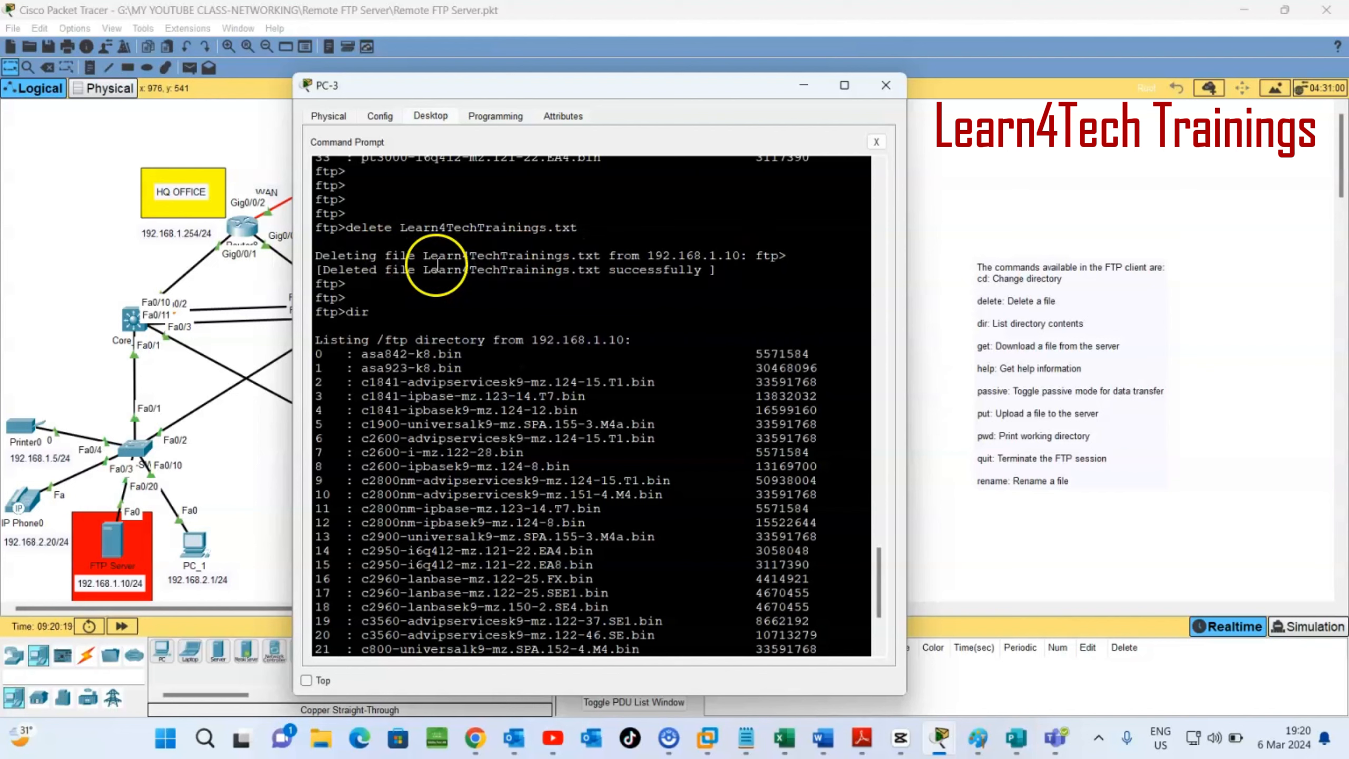
drag(350, 233, 577, 226)
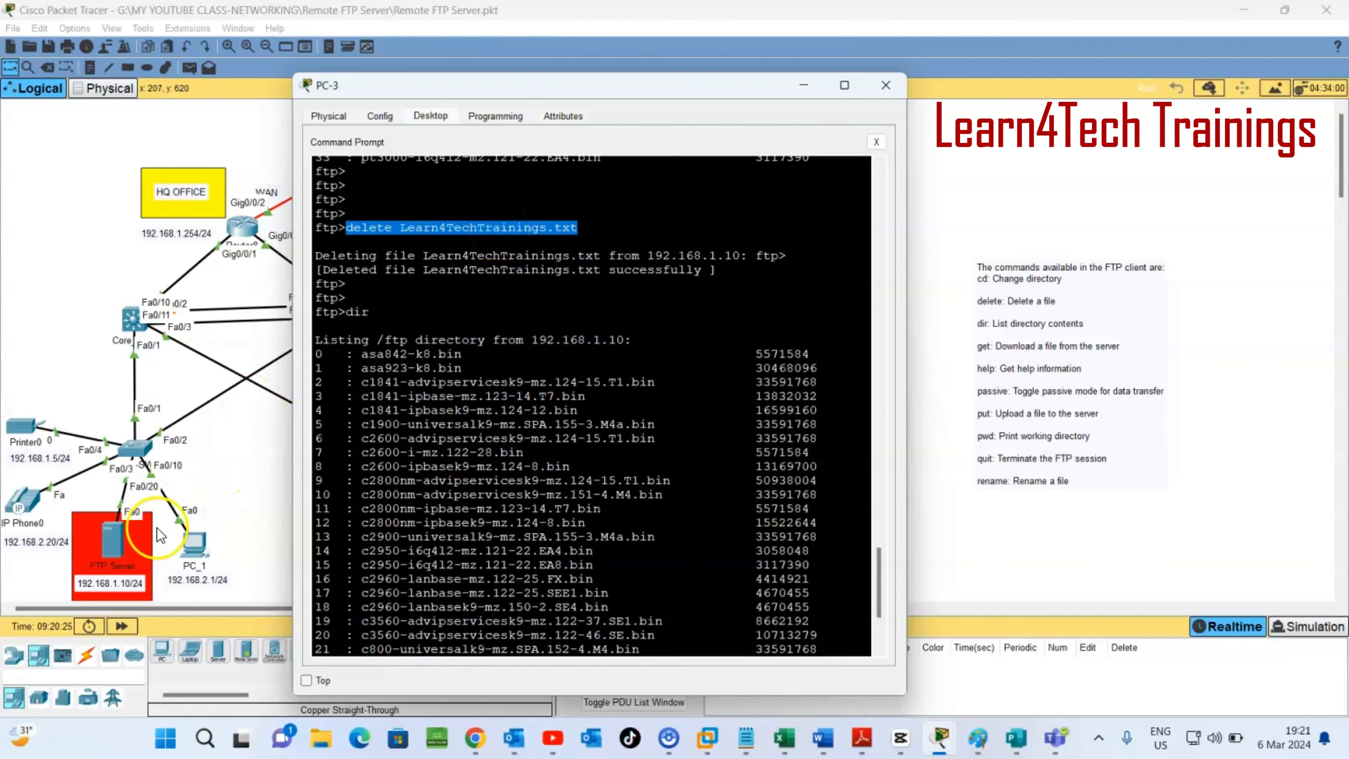
Step: Refresh the FTP service's file list on the HQ FTP Server and check it for Learn4TechTrainings.txt
click(111, 538)
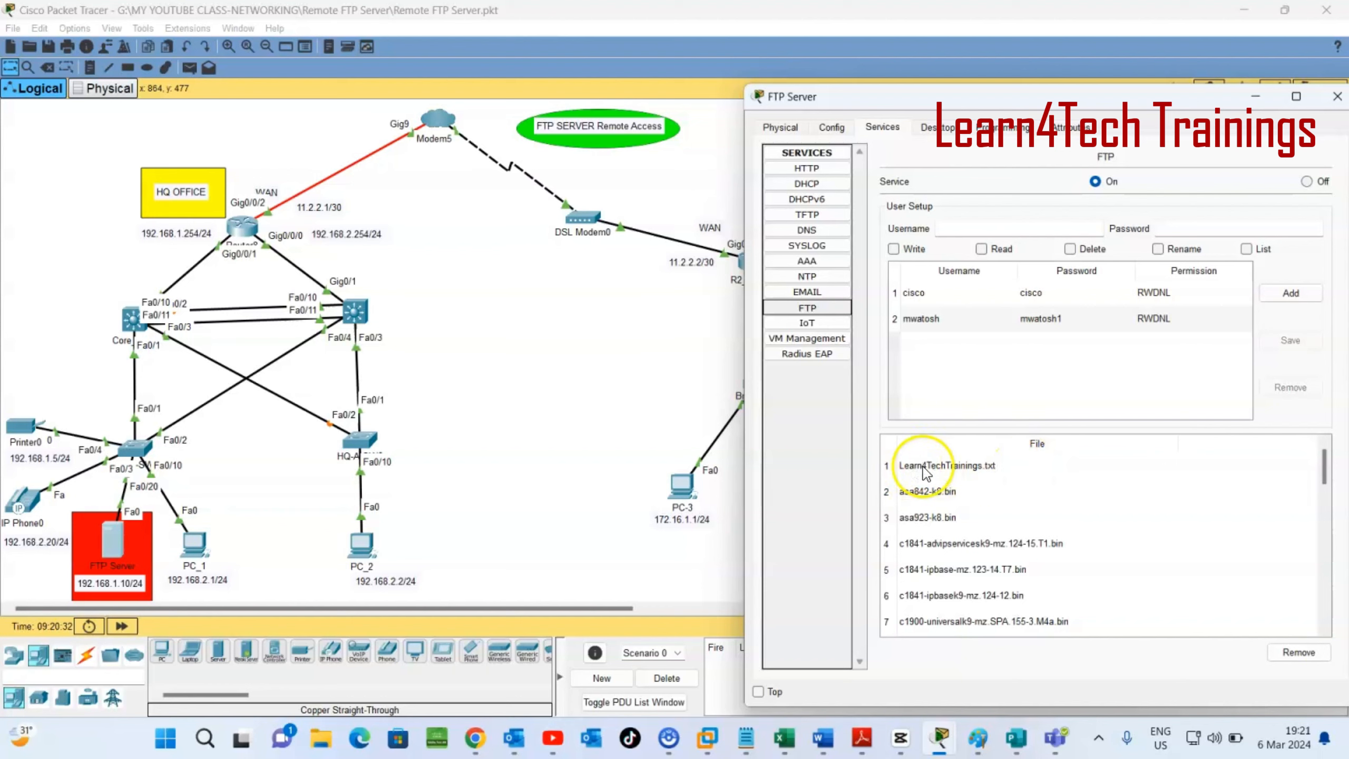
click(813, 309)
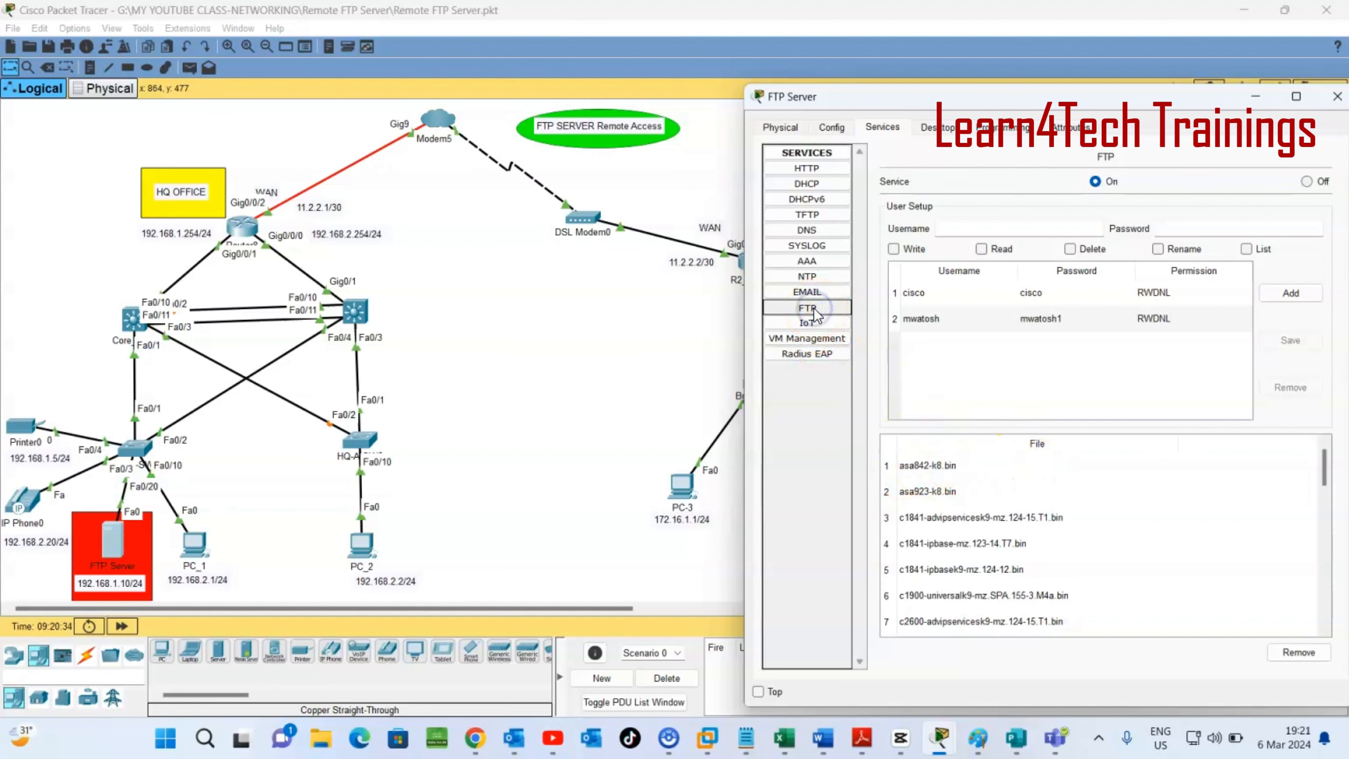
click(600, 431)
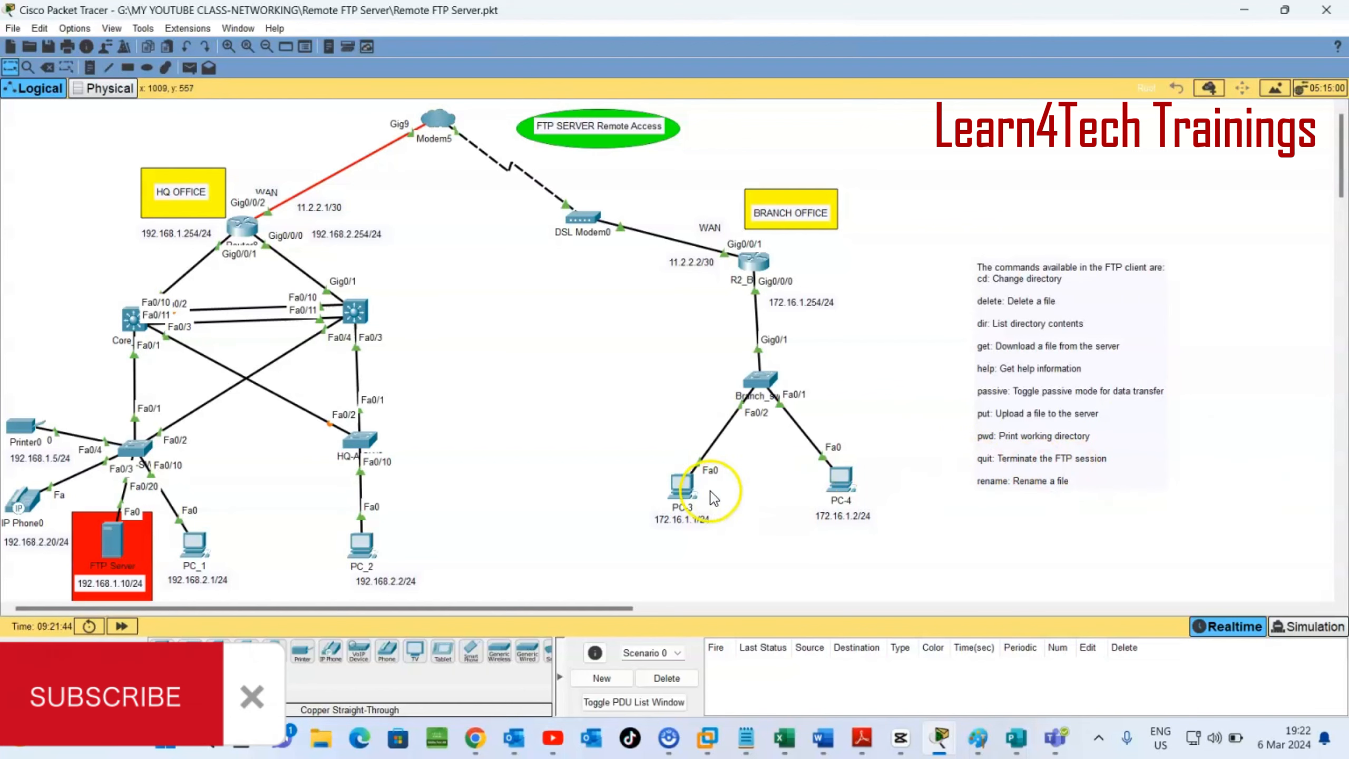
Step: Return to PC-3's FTP session and bring up fresh prompt lines below the directory listing
click(685, 483)
scroll(614, 531, down, 3)
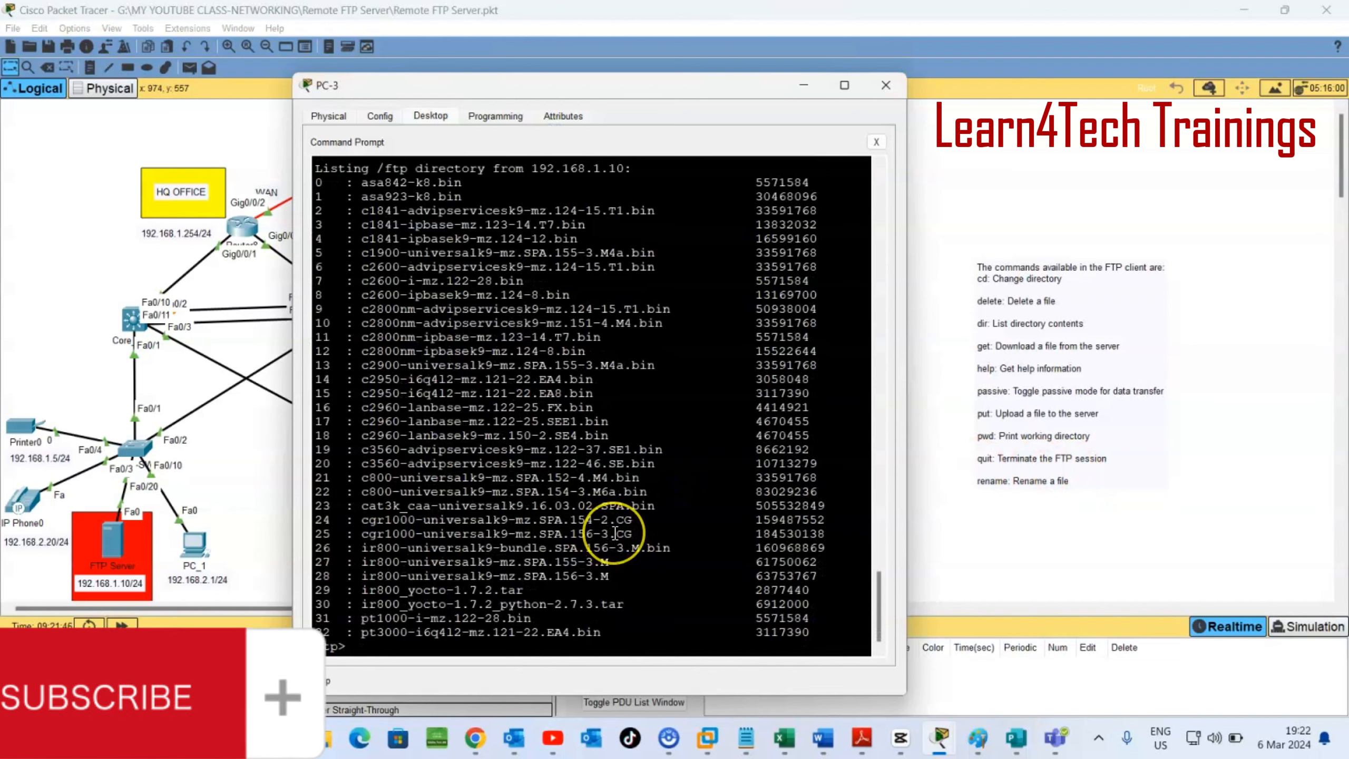
text(.)
key(Return)
key(Return)
key(Return)
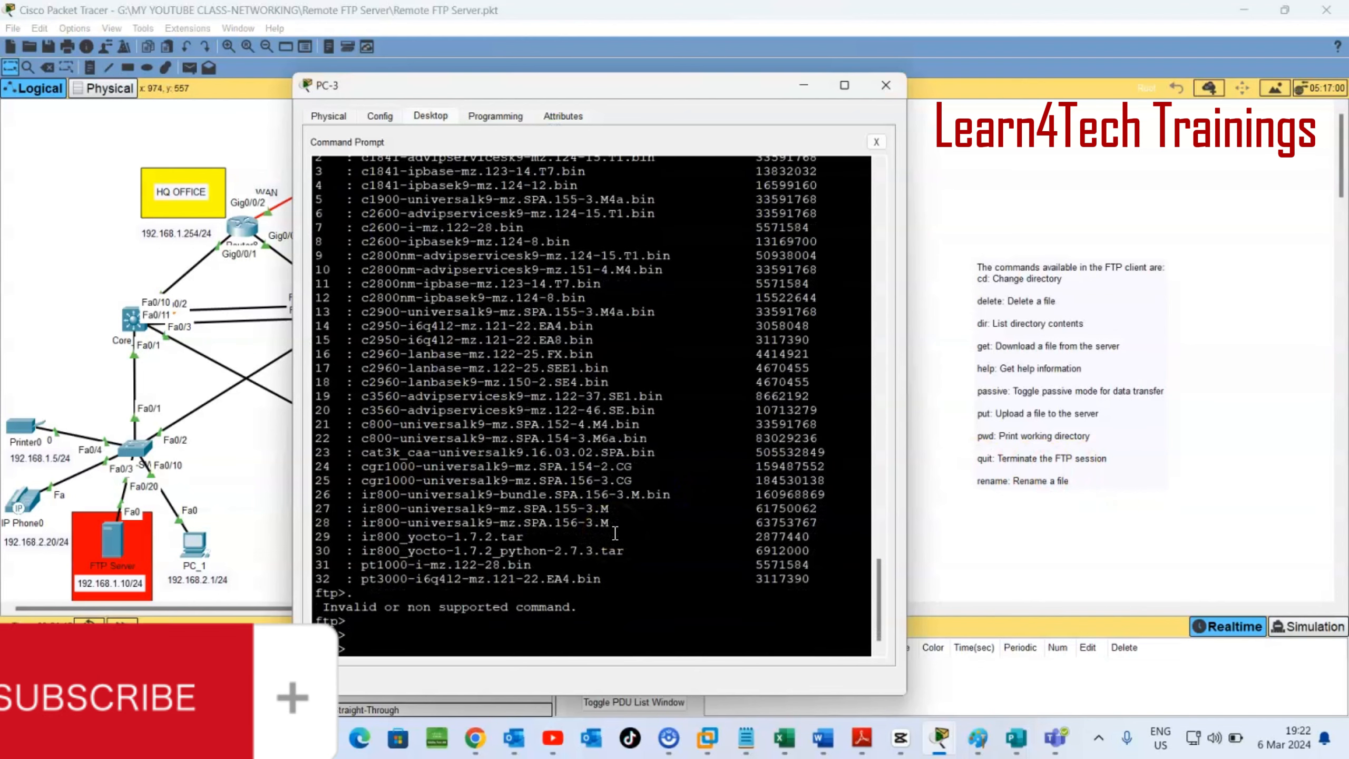